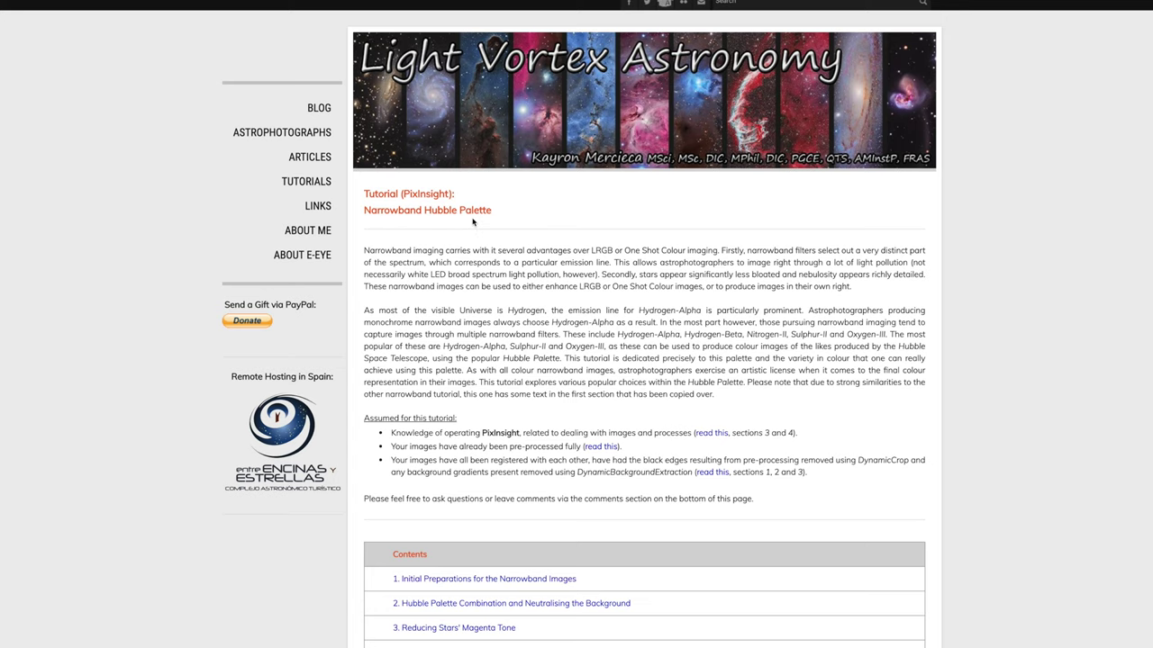
- Rearrange the Pelican H and O image windows, returning the H window to the top-left
scroll(547, 243, "down", 2)
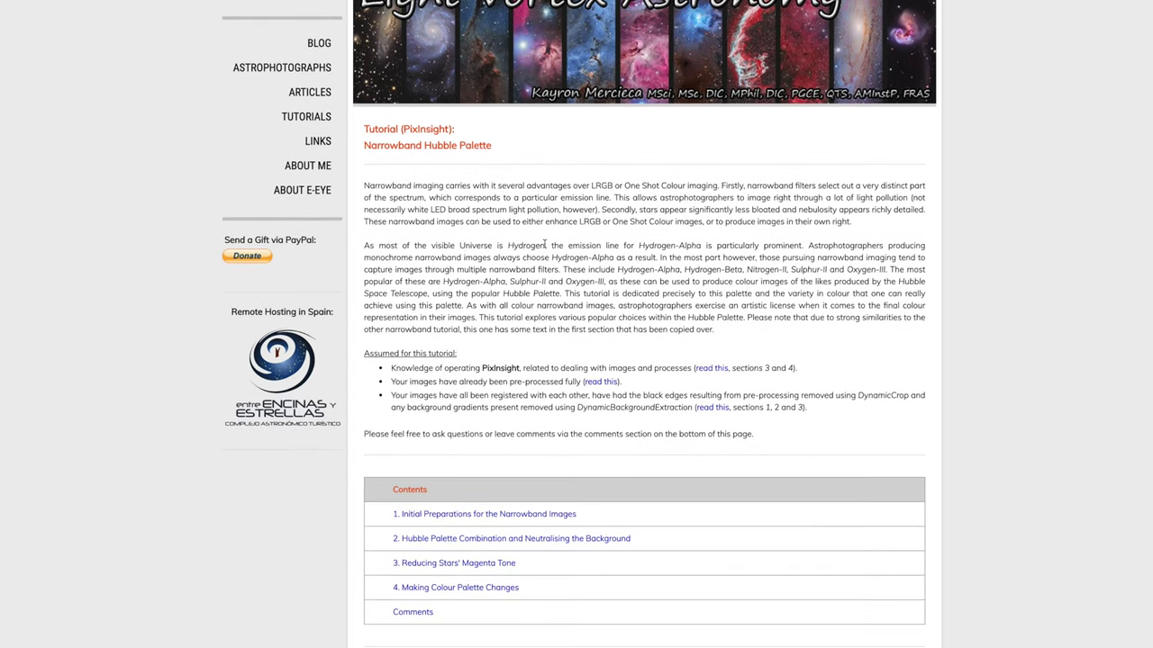
scroll(544, 192, "down", 6)
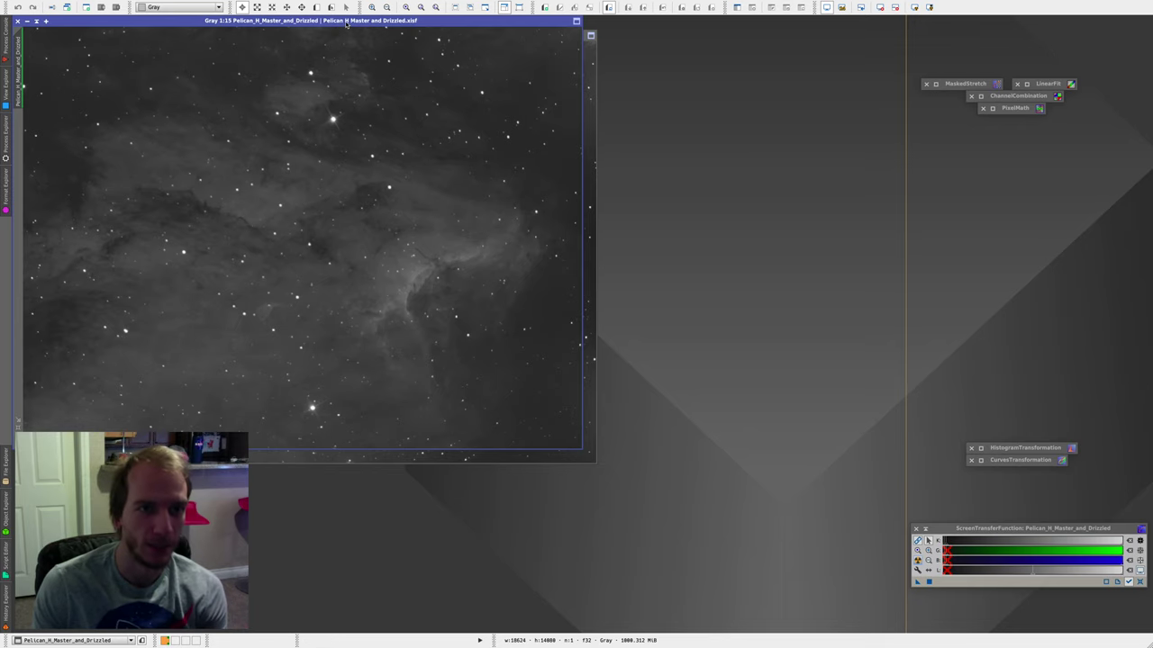
left_click_drag(347, 23, 403, 172)
left_click(379, 93)
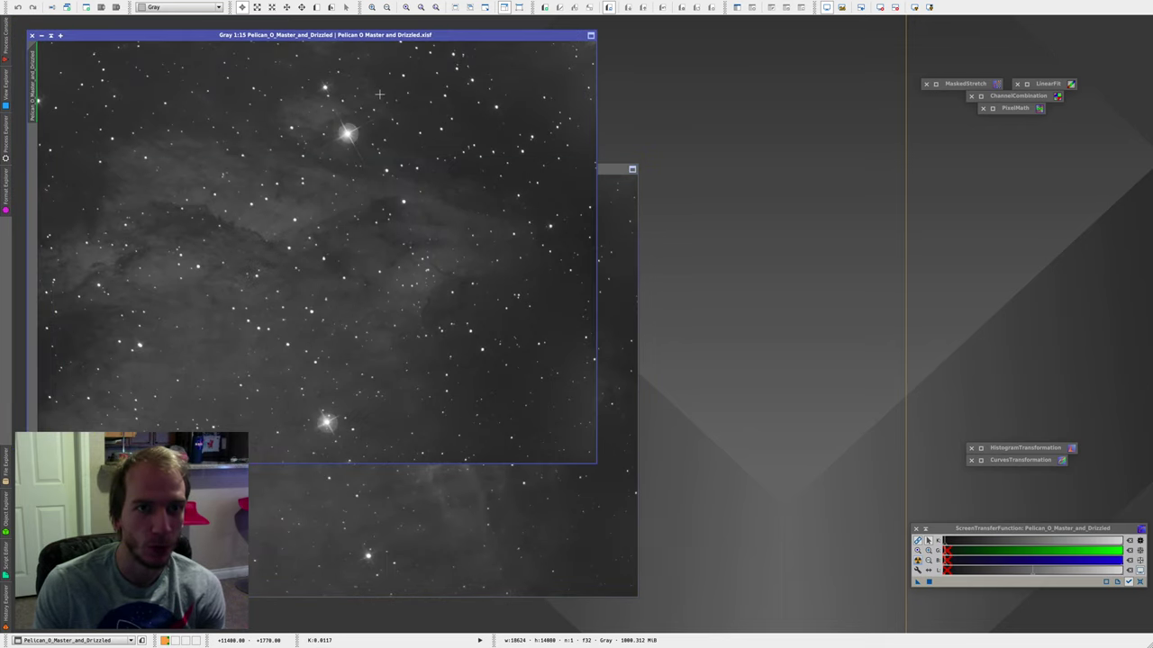
left_click_drag(364, 38, 350, 24)
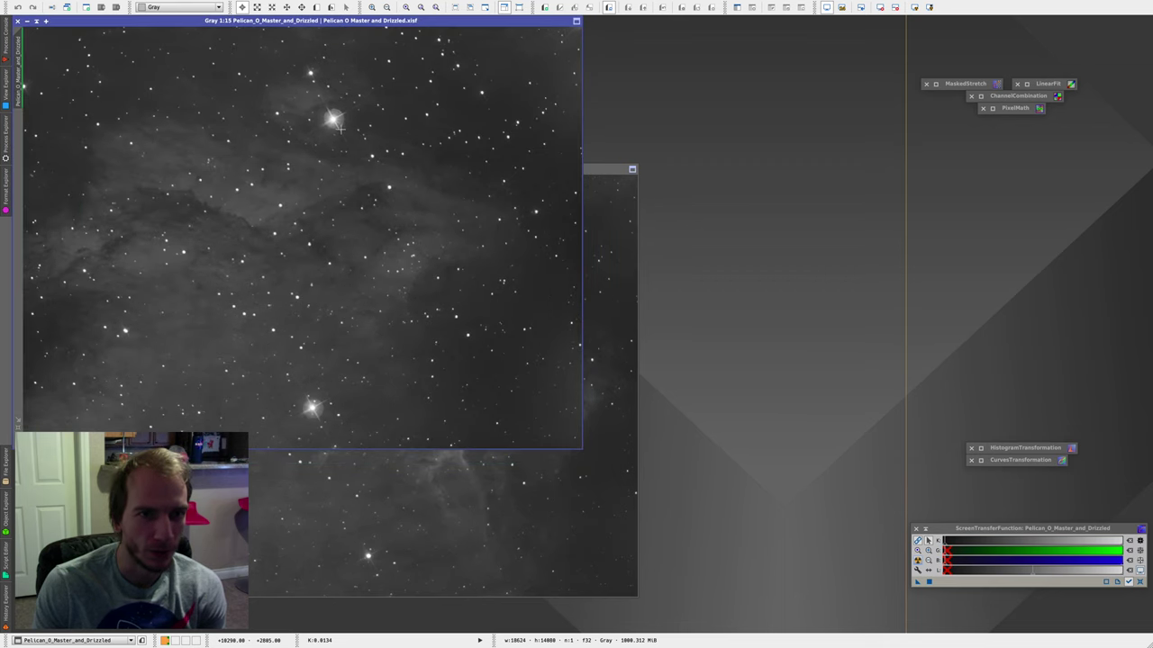
key("ctrl+Tab")
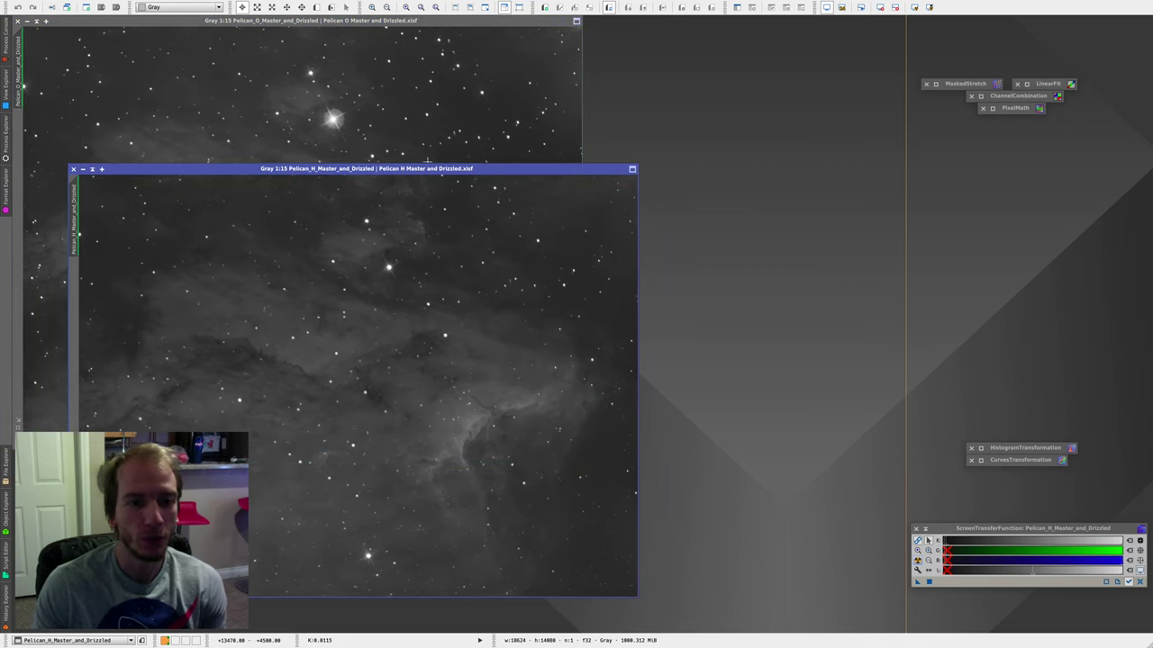
left_click_drag(428, 168, 370, 33)
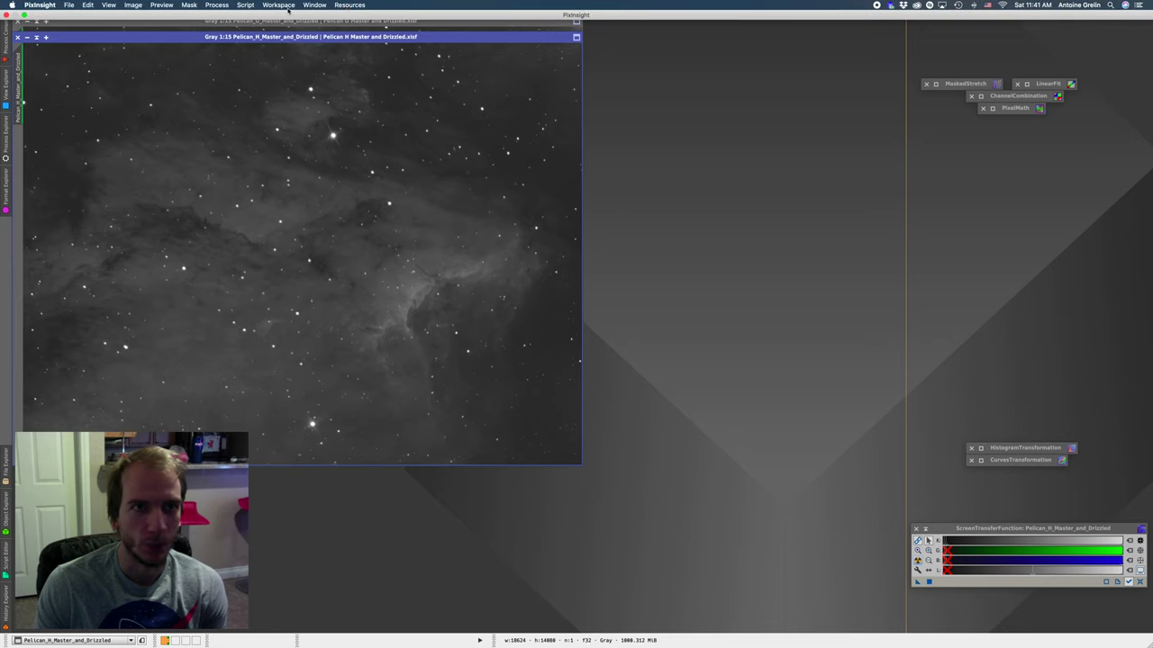
- Launch the BatchPreprocessing script and toggle its CFA images setting
left_click(245, 5)
mouse_move(267, 15)
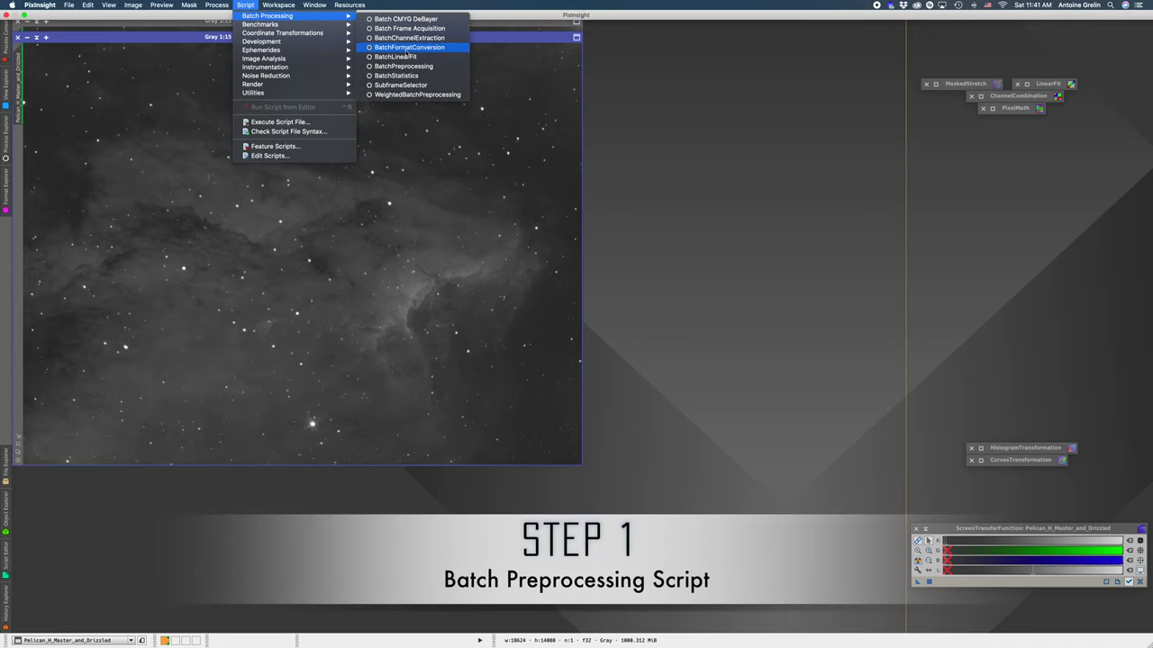
left_click(407, 69)
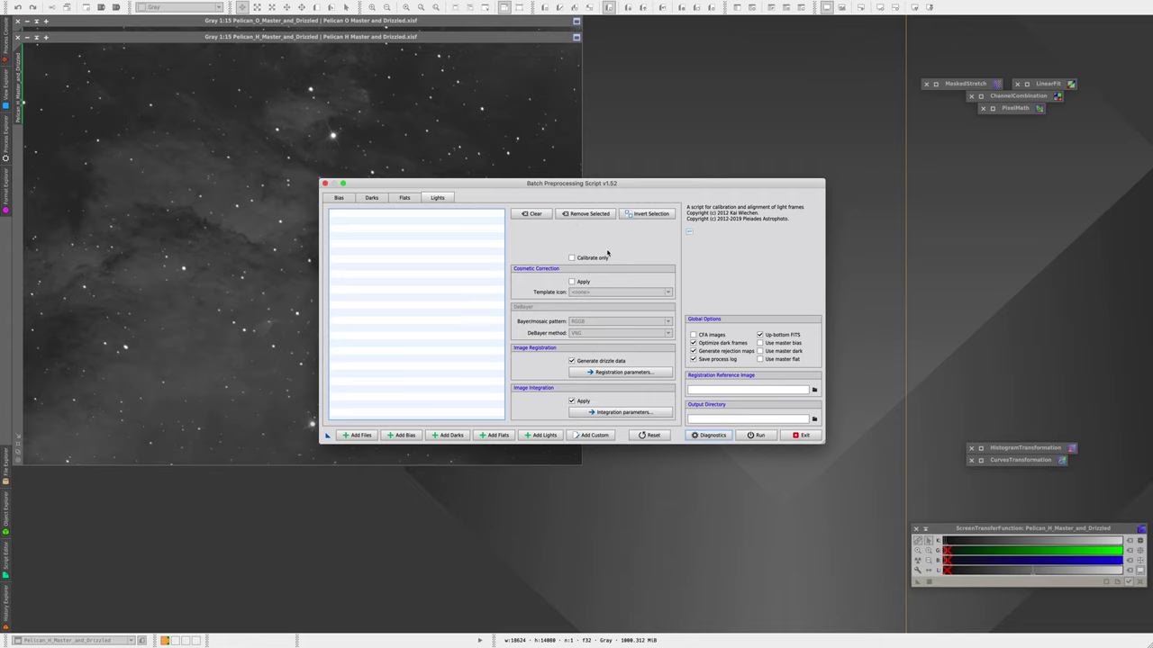
left_click(696, 335)
- Start adding custom Light frames from the H folder, cancel without adding any, and exit the script
left_click(593, 434)
left_click(541, 362)
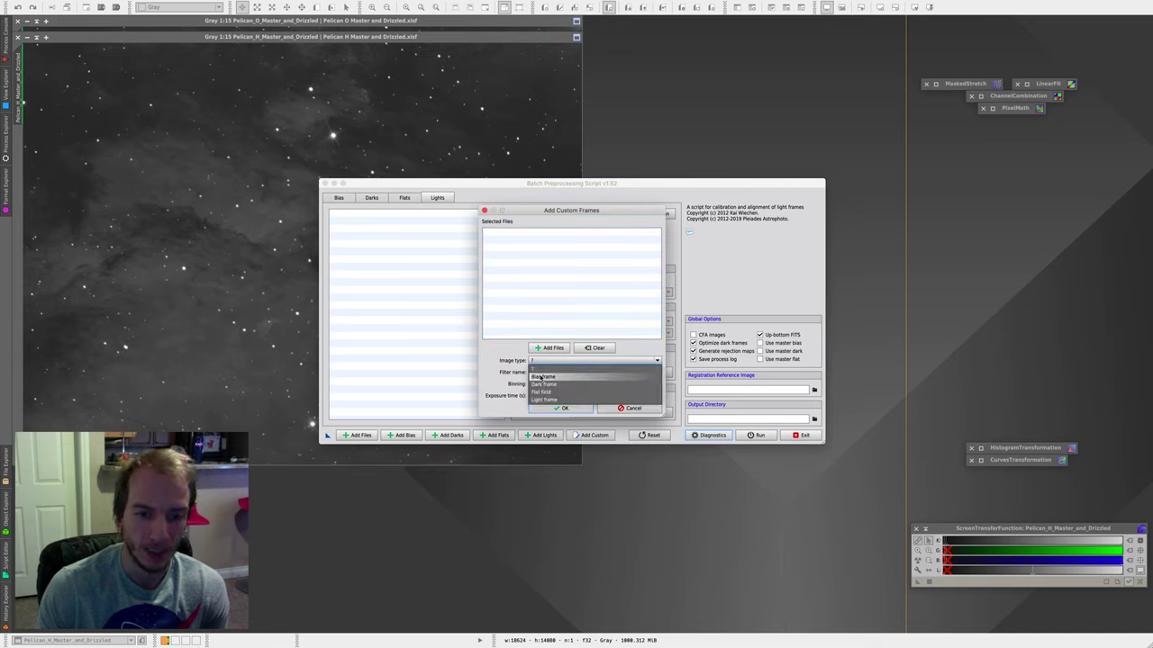
left_click(537, 403)
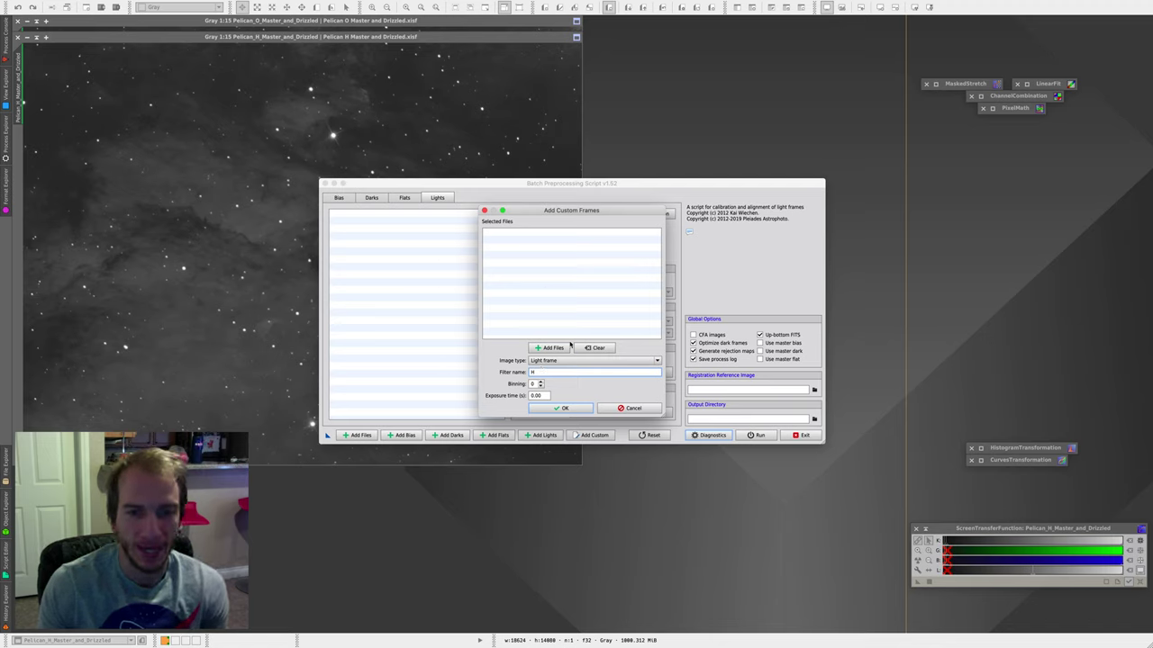
left_click(548, 348)
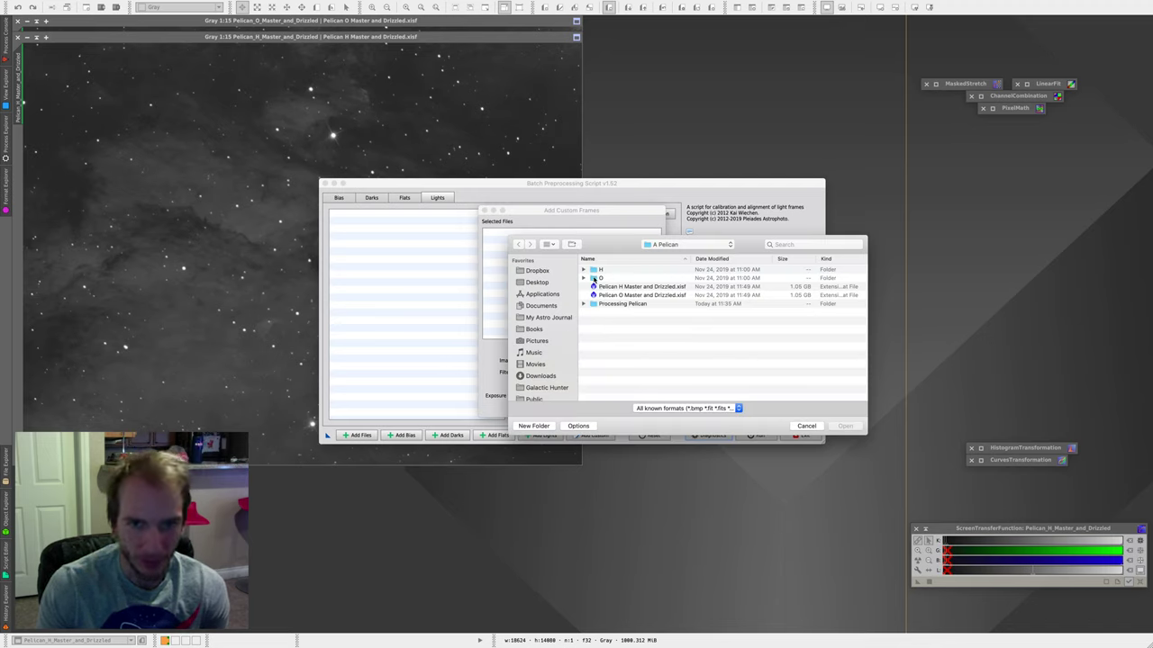
left_click(584, 272)
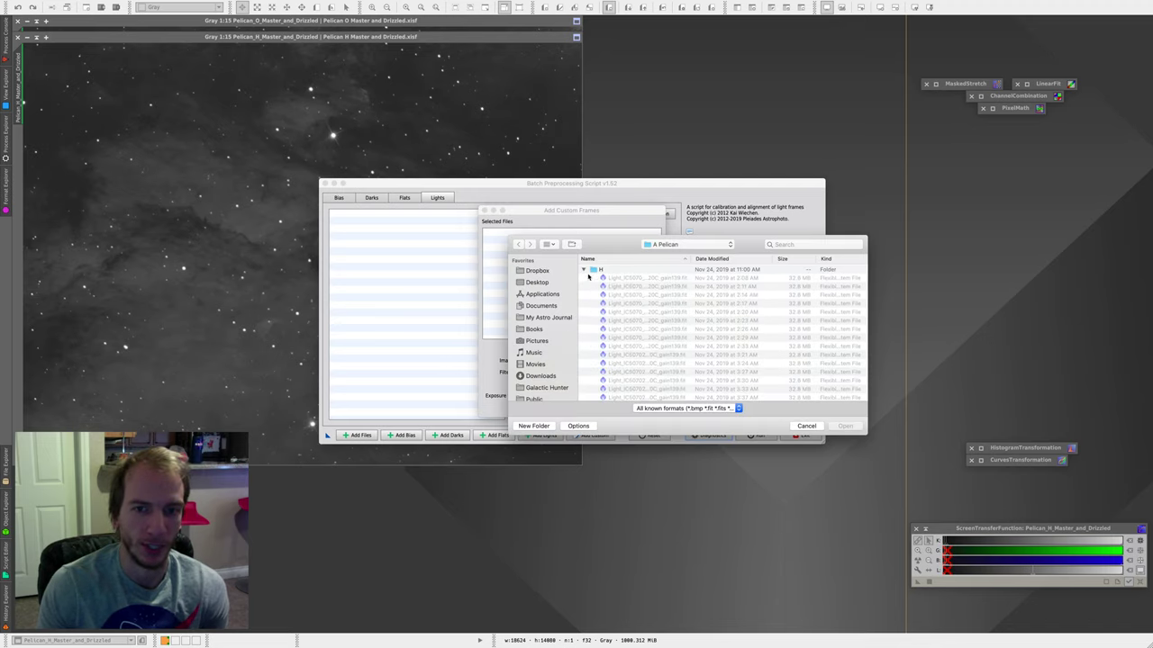
left_click(806, 426)
left_click(583, 405)
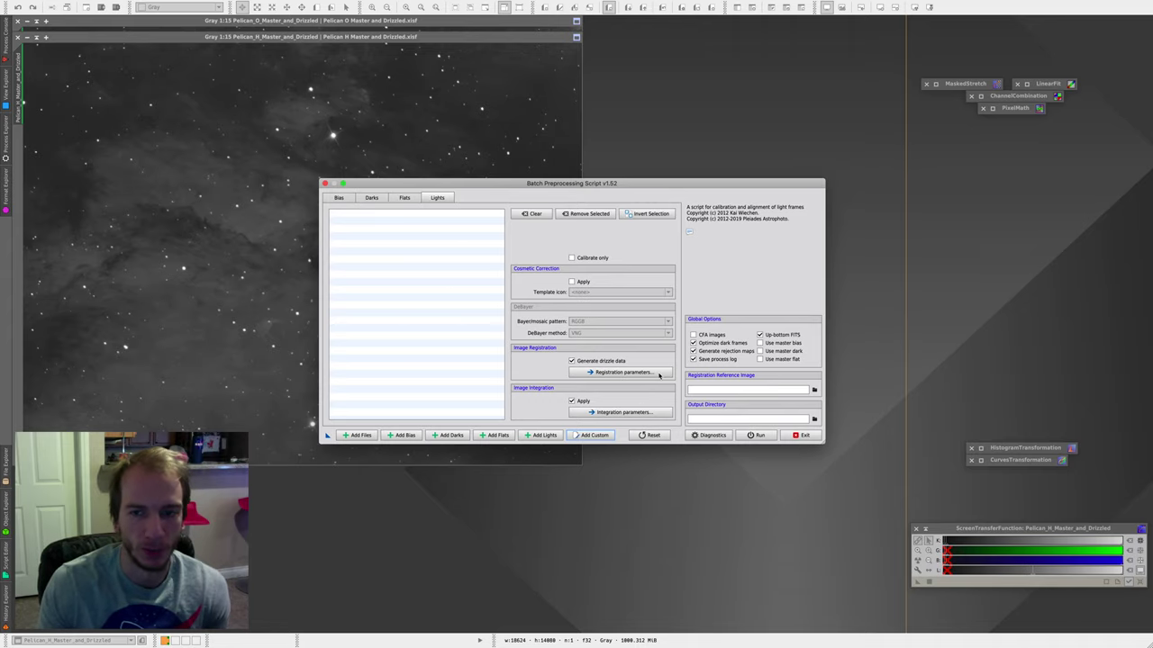
left_click(800, 435)
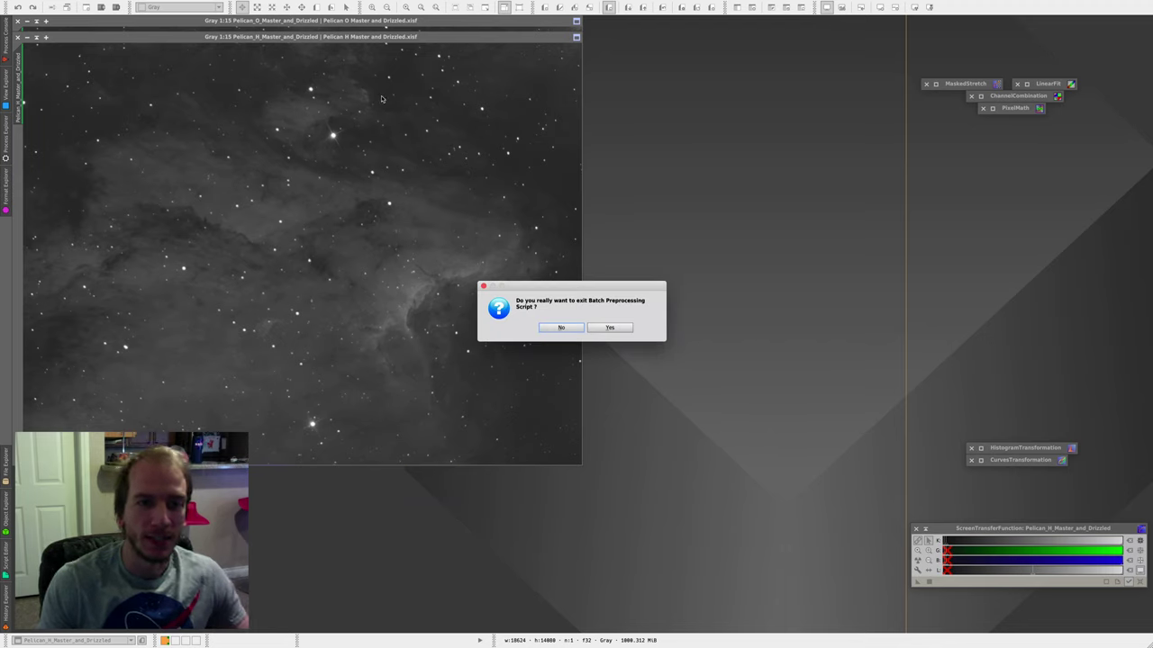
- Confirm leaving the script, remove the ChannelCombination icon, and move the H window down-right
left_click(612, 326)
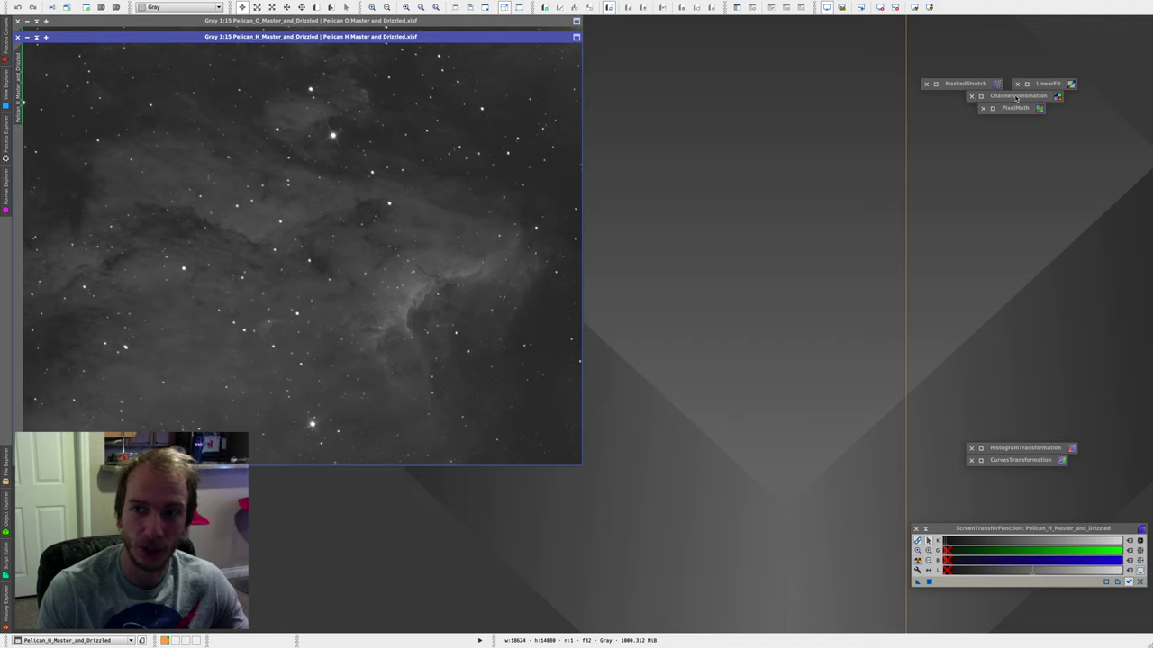
left_click(971, 96)
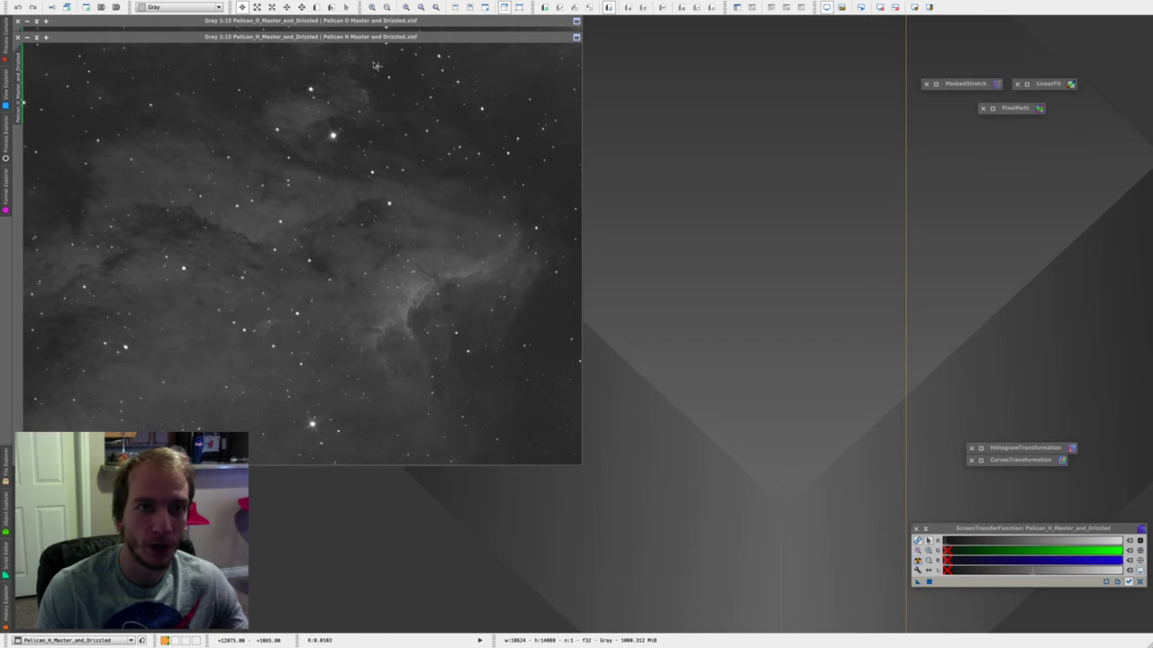
left_click_drag(349, 40, 602, 142)
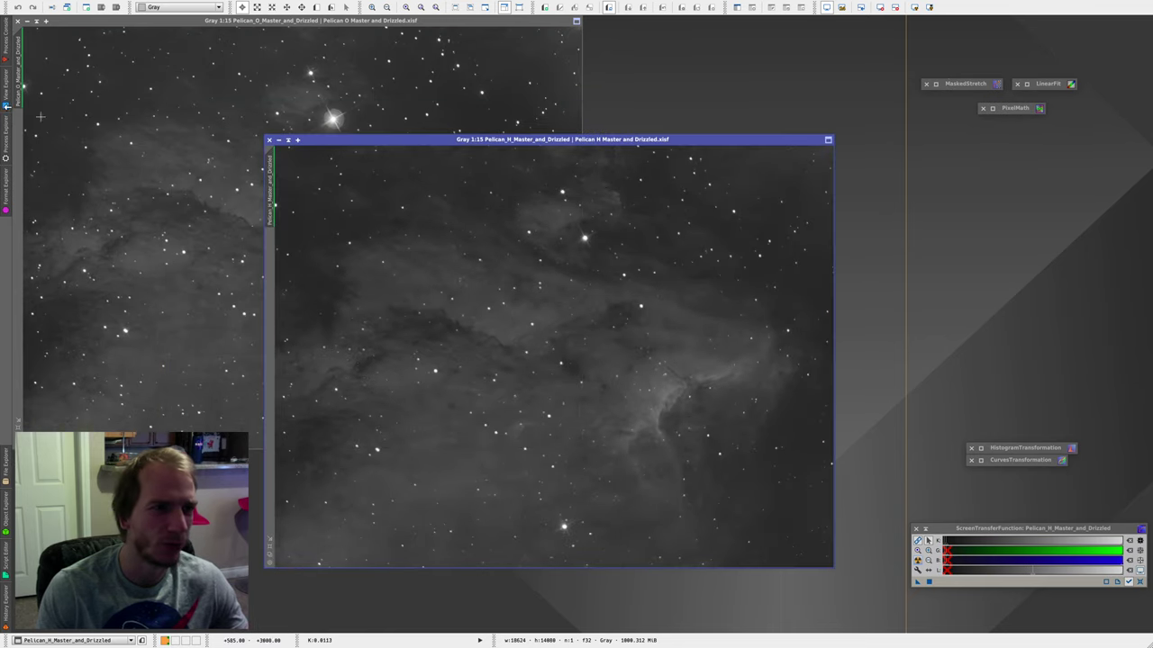
left_click(6, 183)
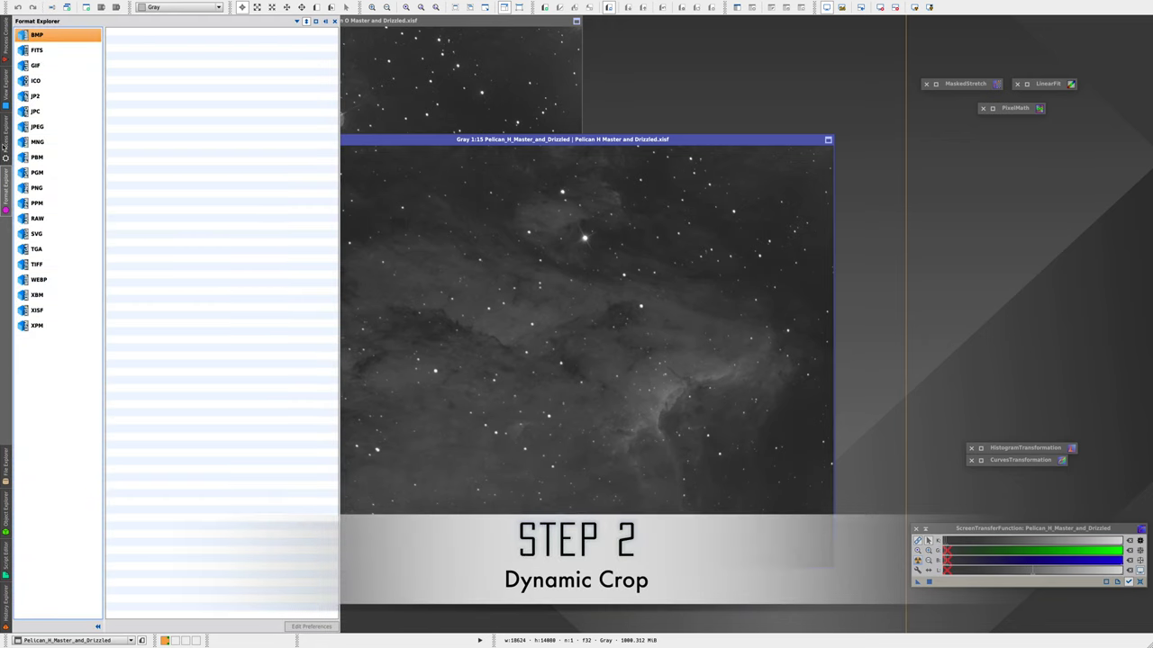
- Open DynamicCrop and adjust the crop box, pulling the bottom edge up and the right edge out
left_click(5, 144)
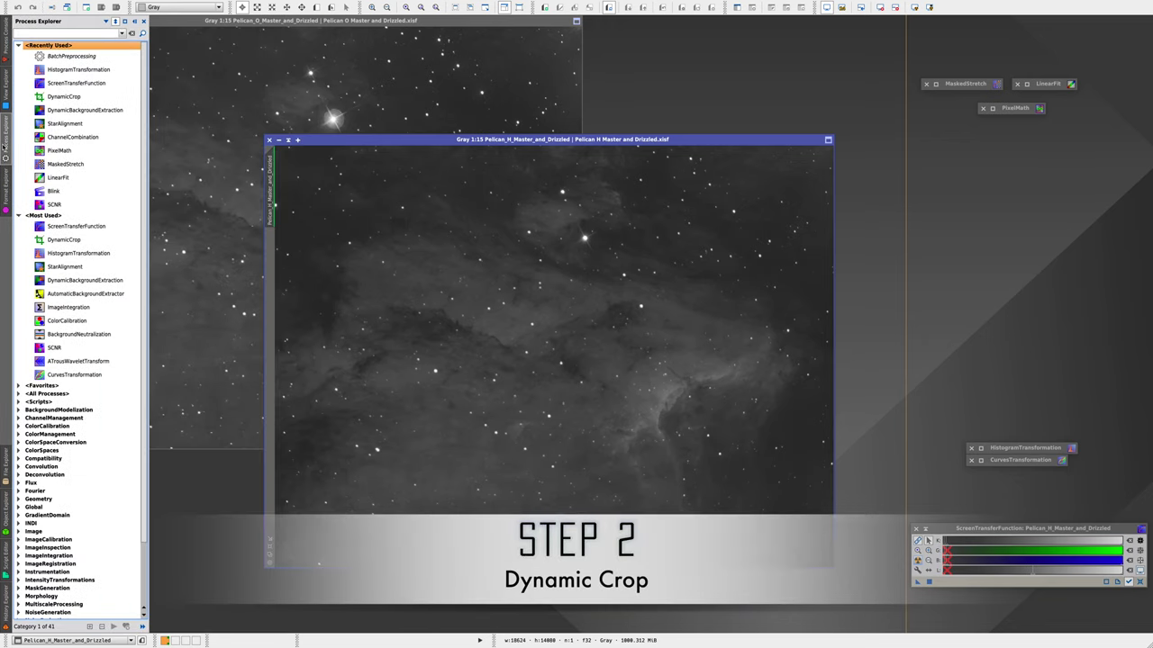
left_click(65, 240)
double_click(65, 239)
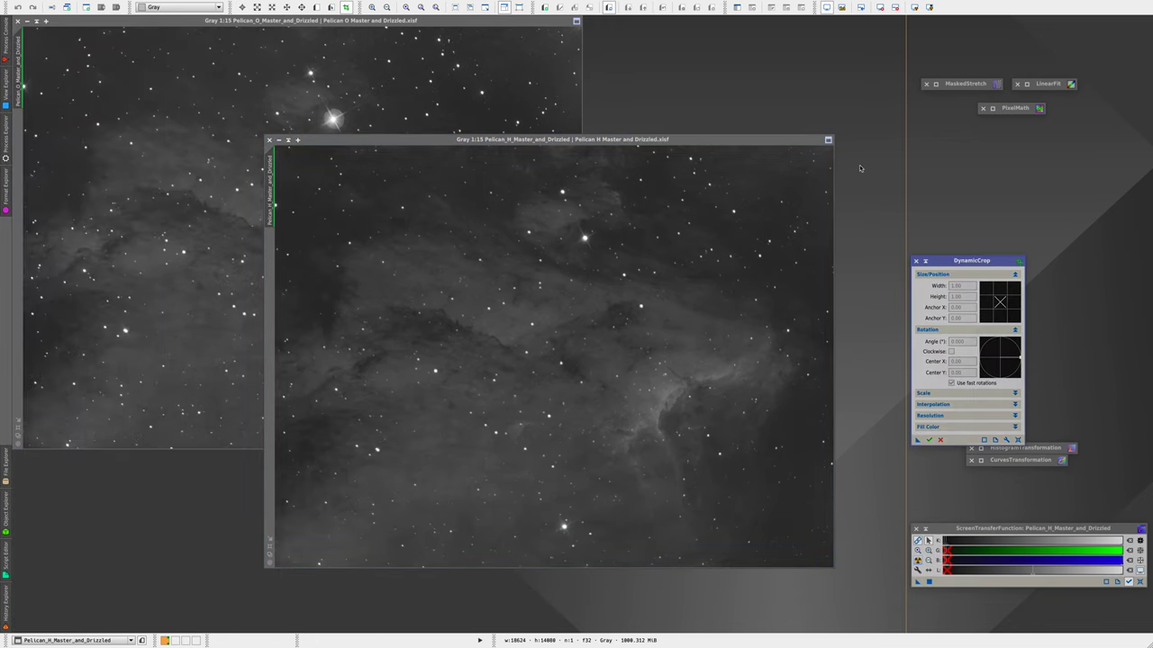
left_click(829, 150)
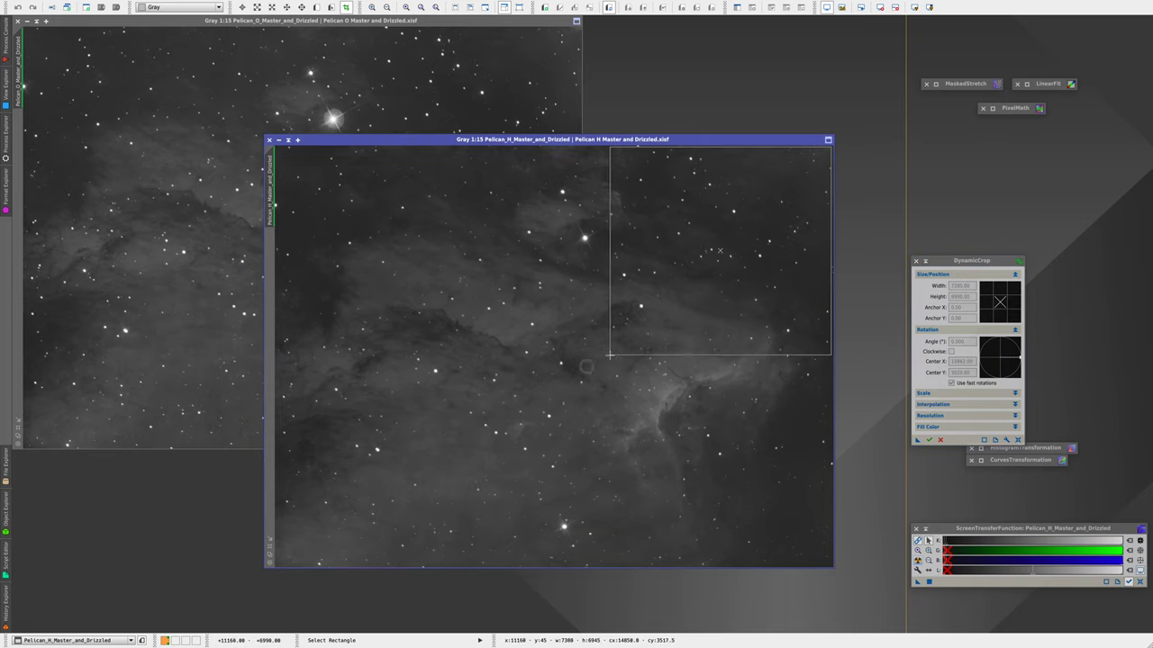
left_click_drag(258, 571, 277, 565)
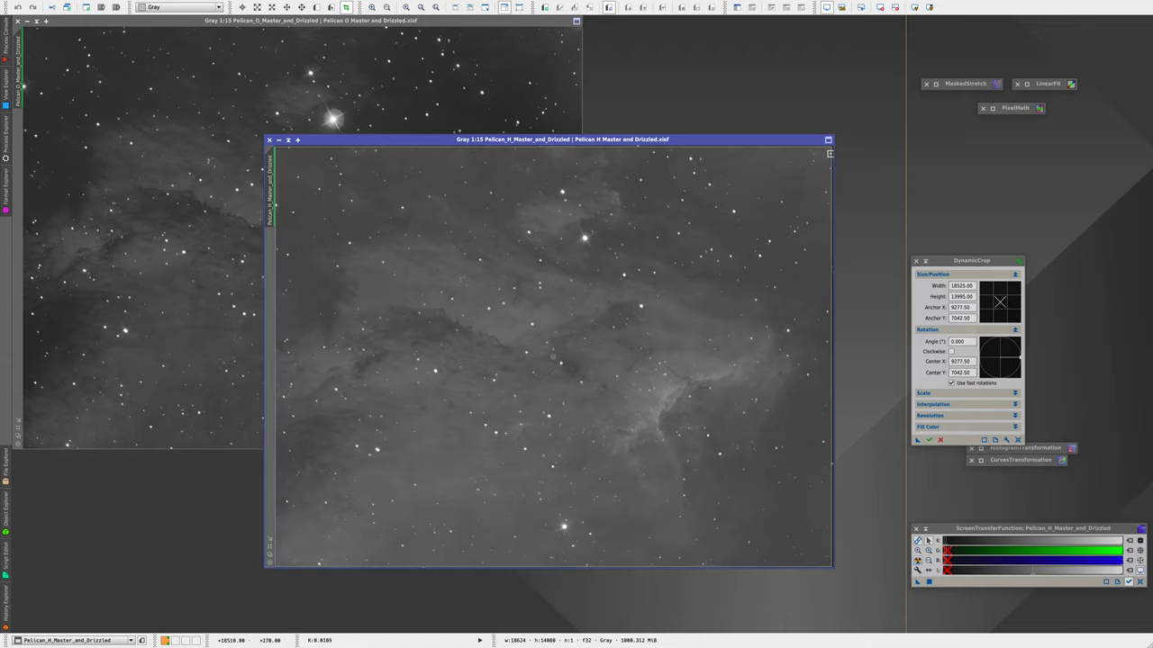
left_click_drag(830, 153, 832, 153)
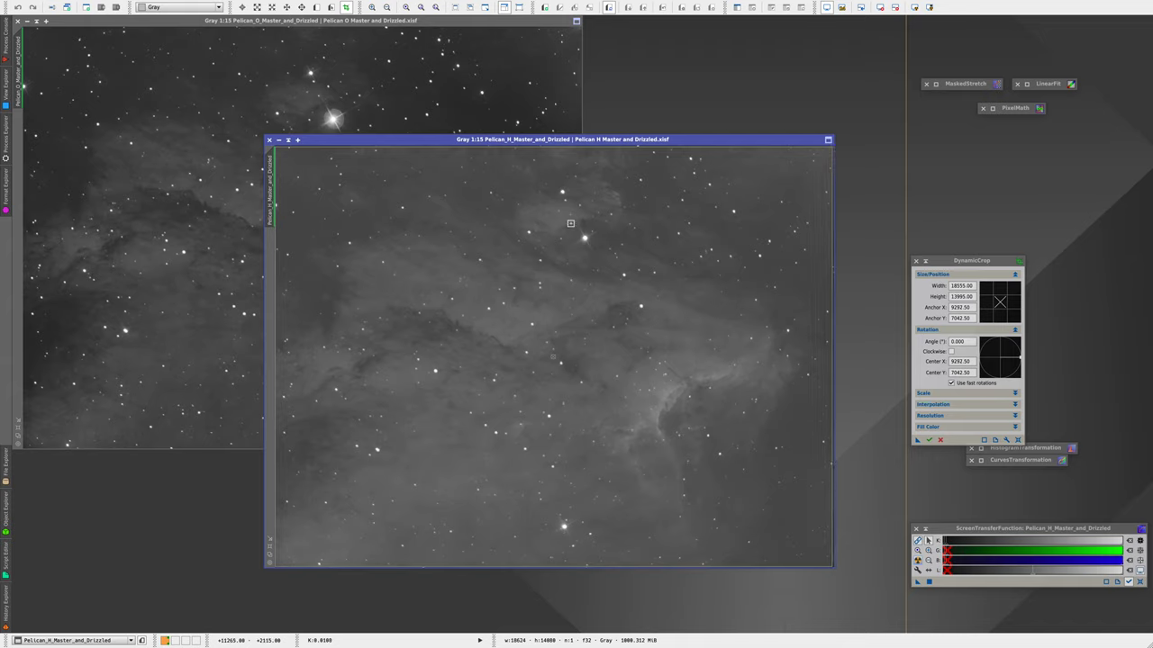
left_click(917, 440)
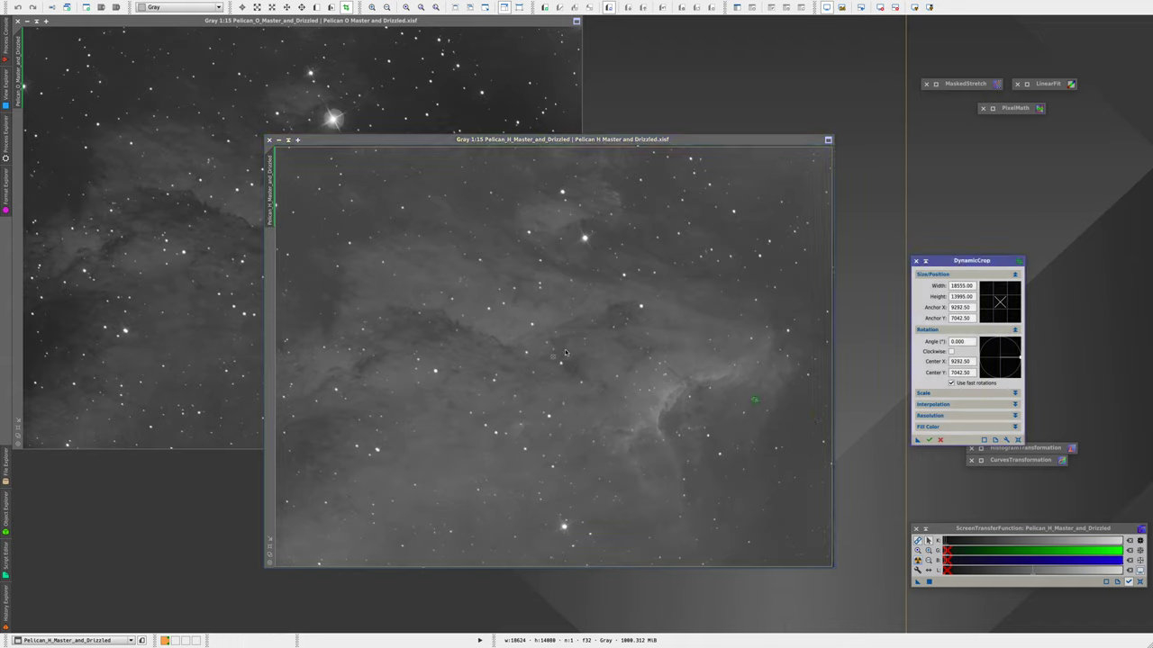
- Apply the crop to the O image, then the same crop to H, giving 18555 × 13995 pixels
left_click(154, 180)
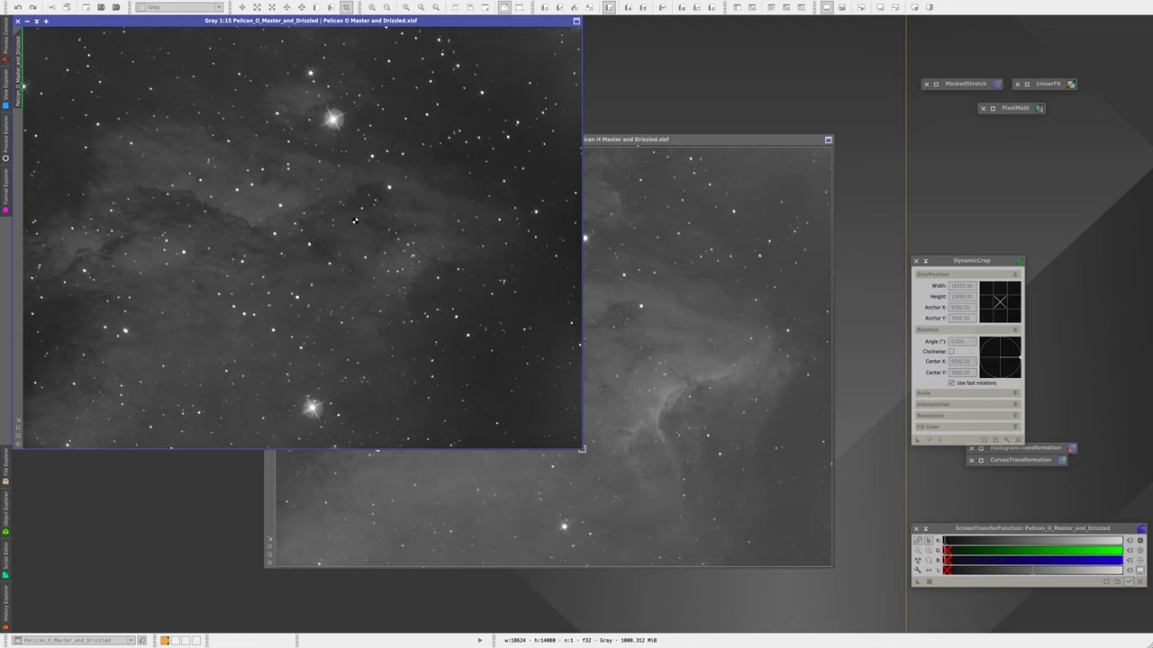
double_click(369, 210)
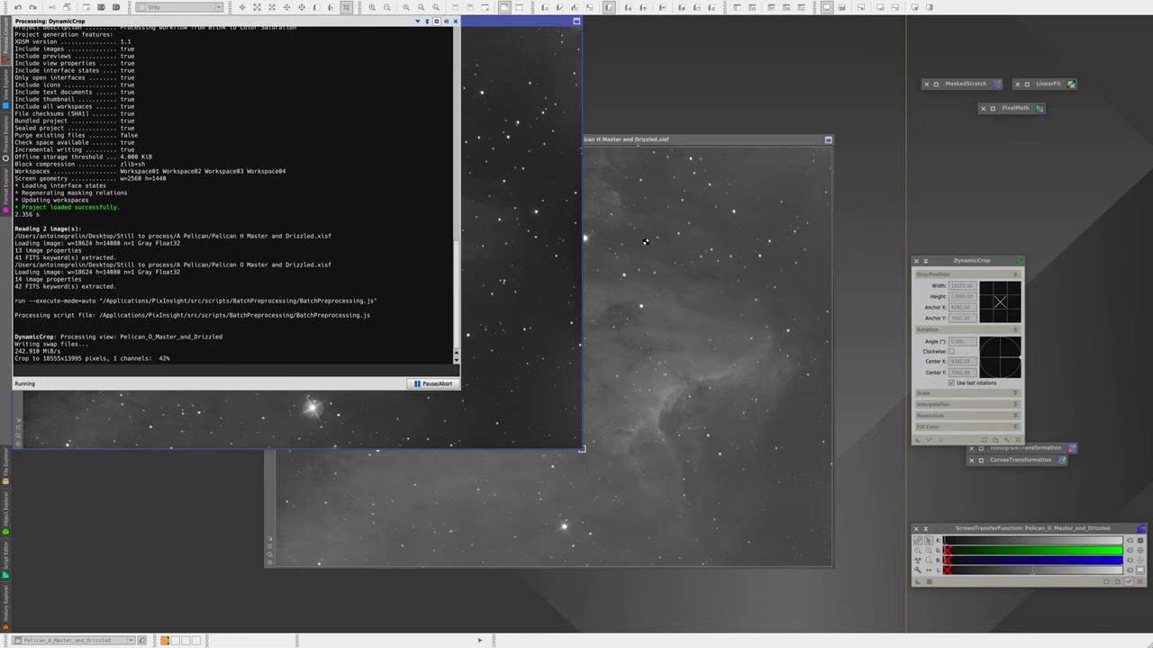
left_click(672, 138)
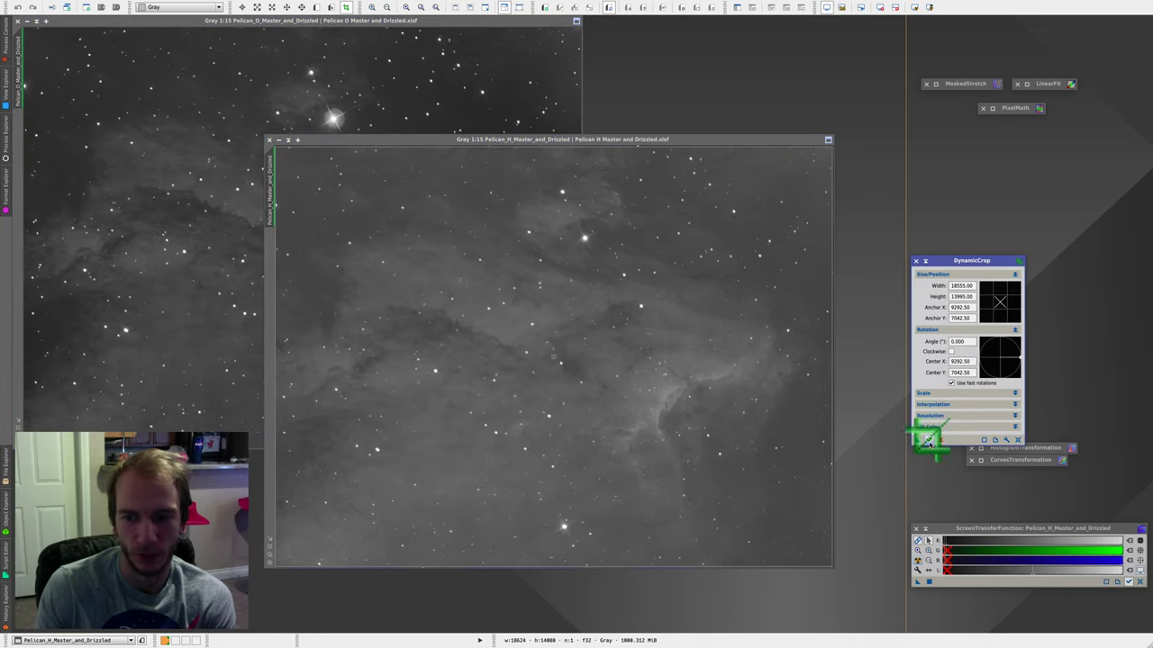
left_click_drag(928, 439, 774, 218)
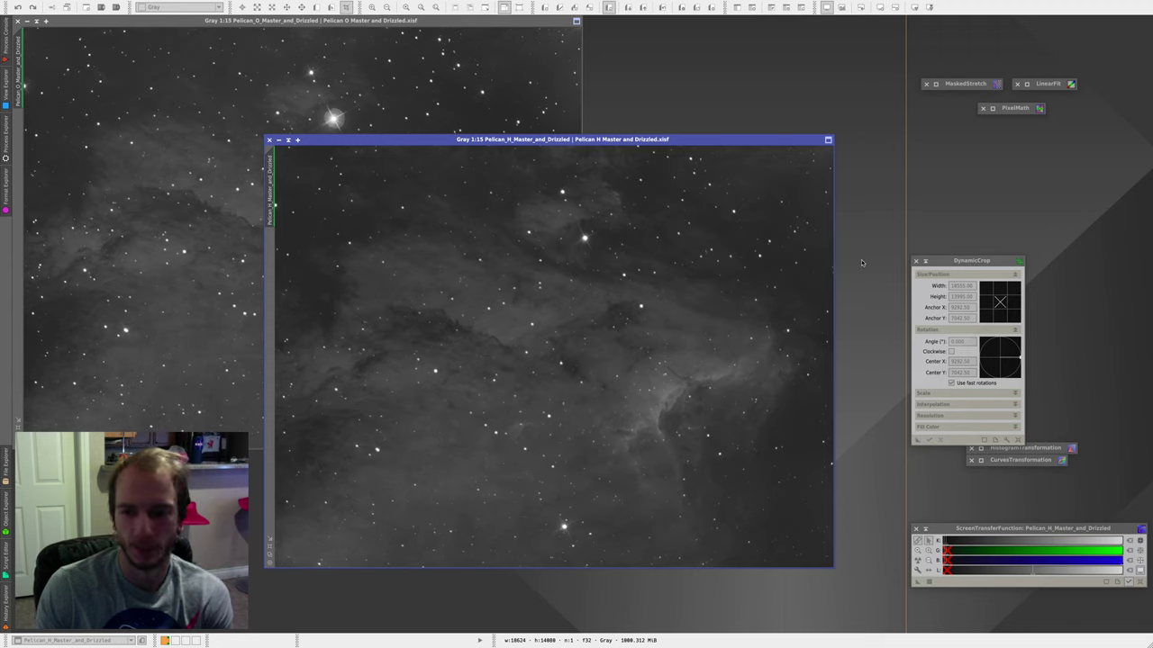
left_click(931, 442)
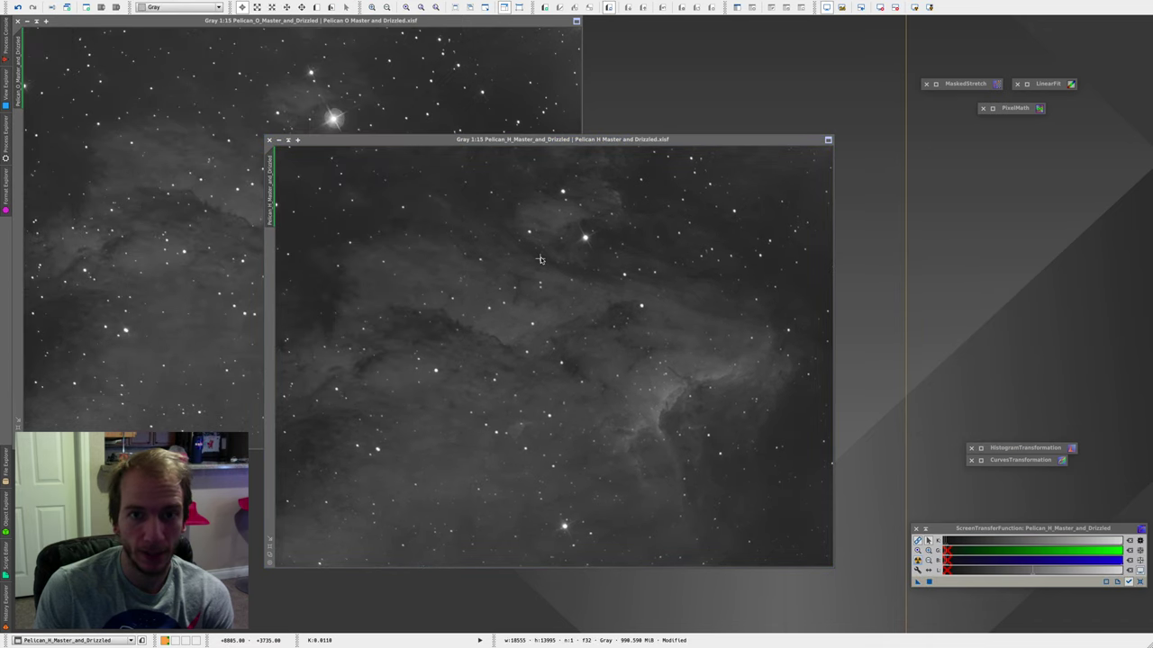
- Drag Pelican_H up to the top-left and lay Pelican_O over it, down and to the right
left_click_drag(569, 144, 342, 72)
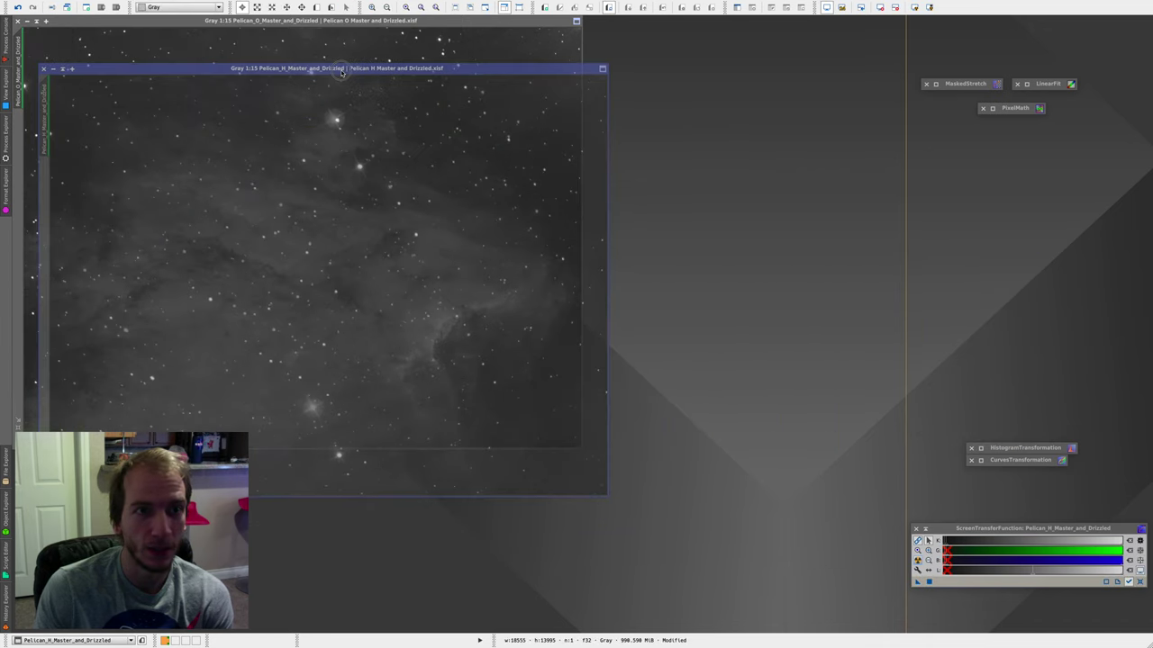
left_click_drag(301, 19, 438, 102)
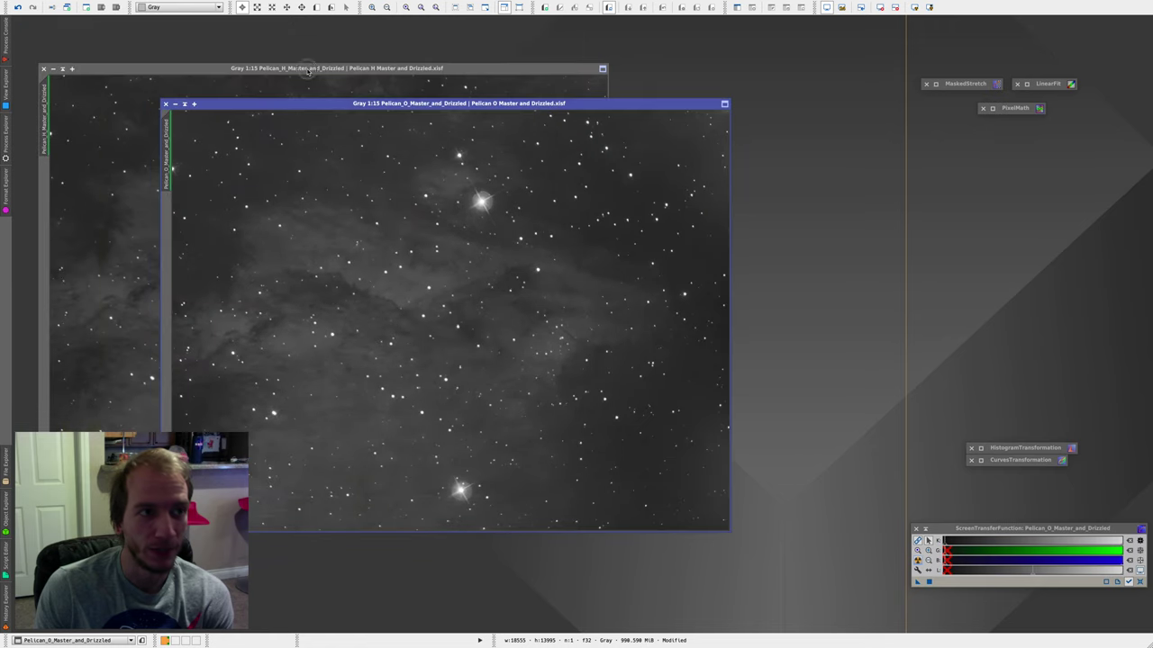
left_click_drag(307, 70, 284, 22)
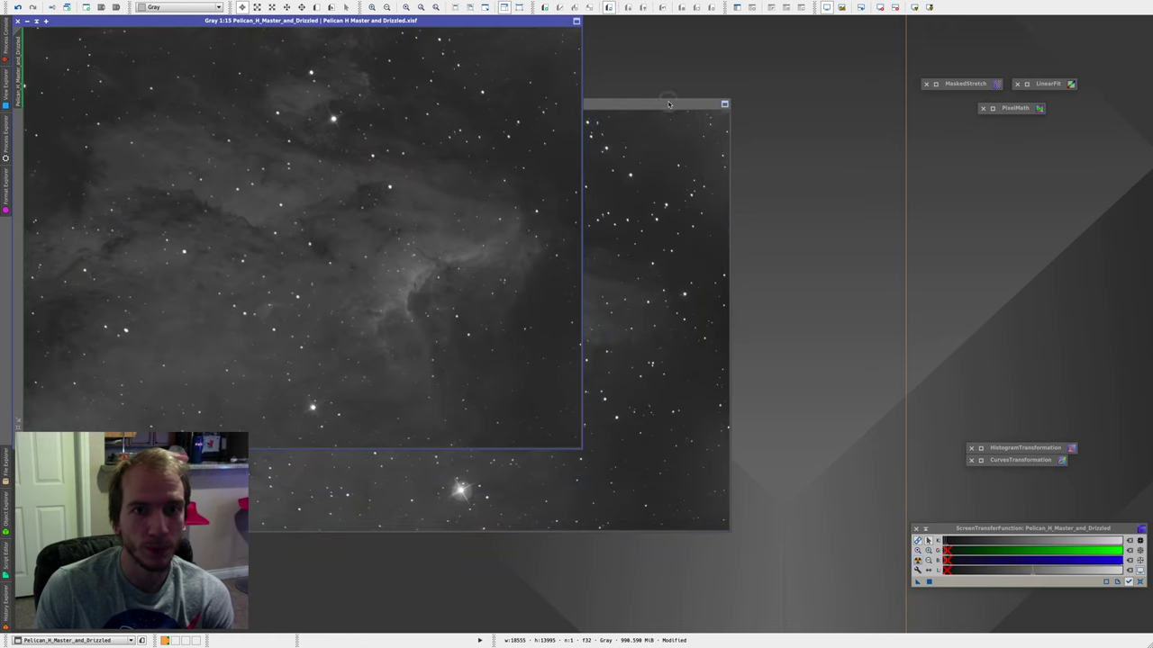
left_click(669, 105)
left_click_drag(500, 103, 408, 122)
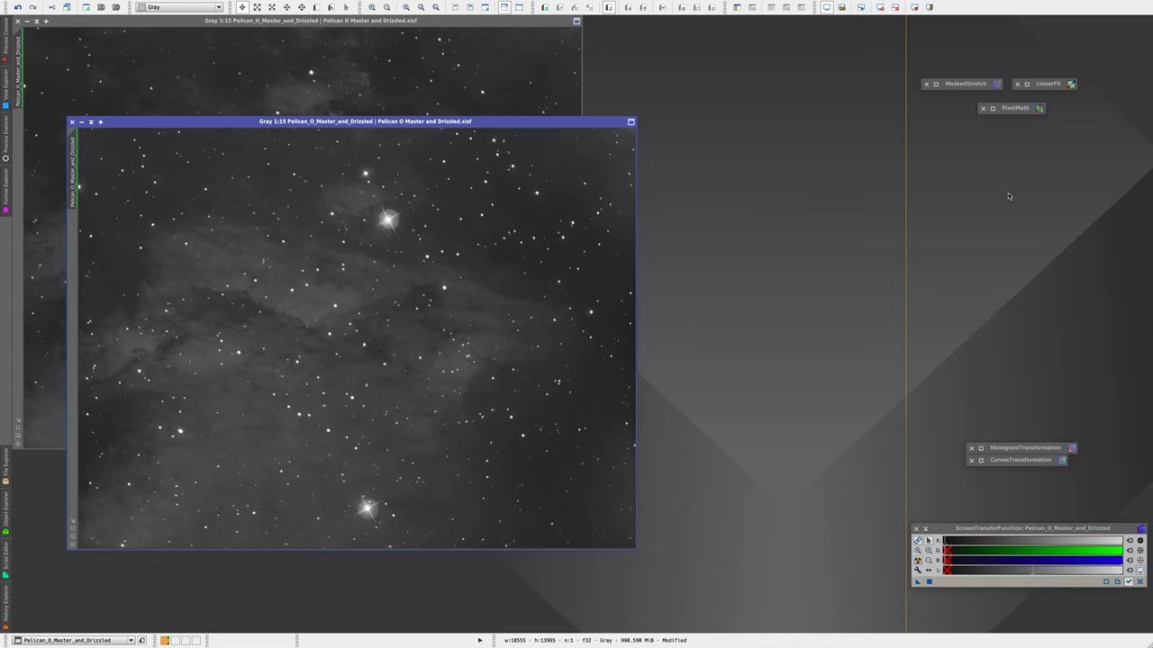
- Open MaskedStretch and draw Preview01 on a background area near the H image's top-left
double_click(951, 87)
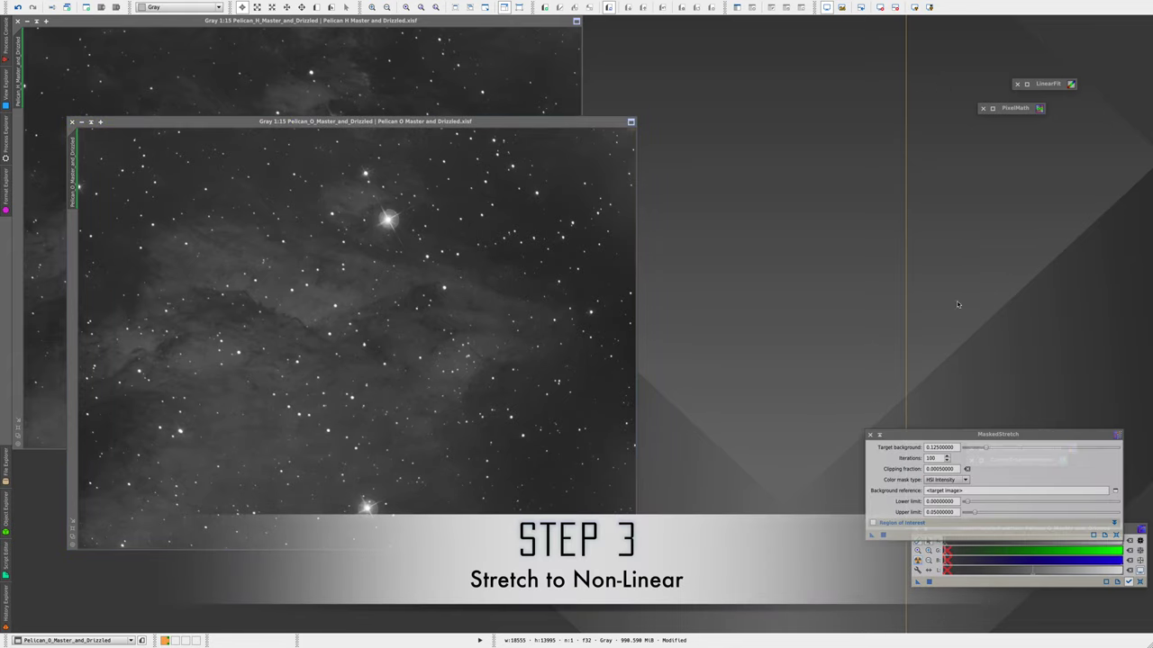
left_click_drag(950, 436, 926, 315)
left_click(319, 18)
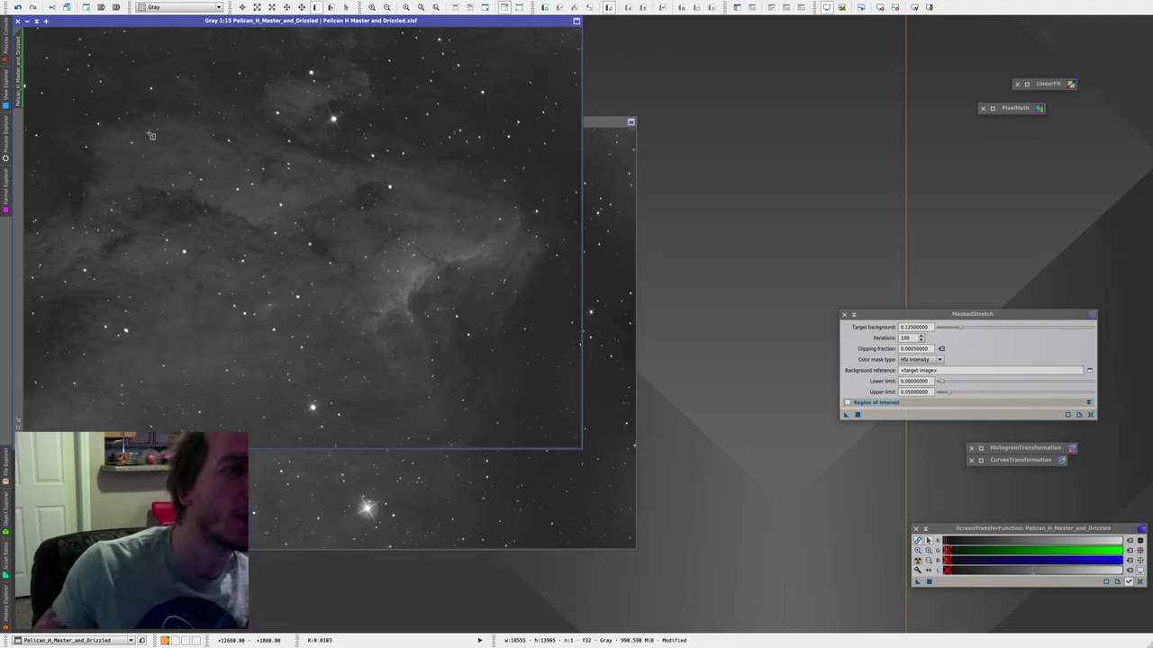
left_click_drag(151, 135, 36, 108)
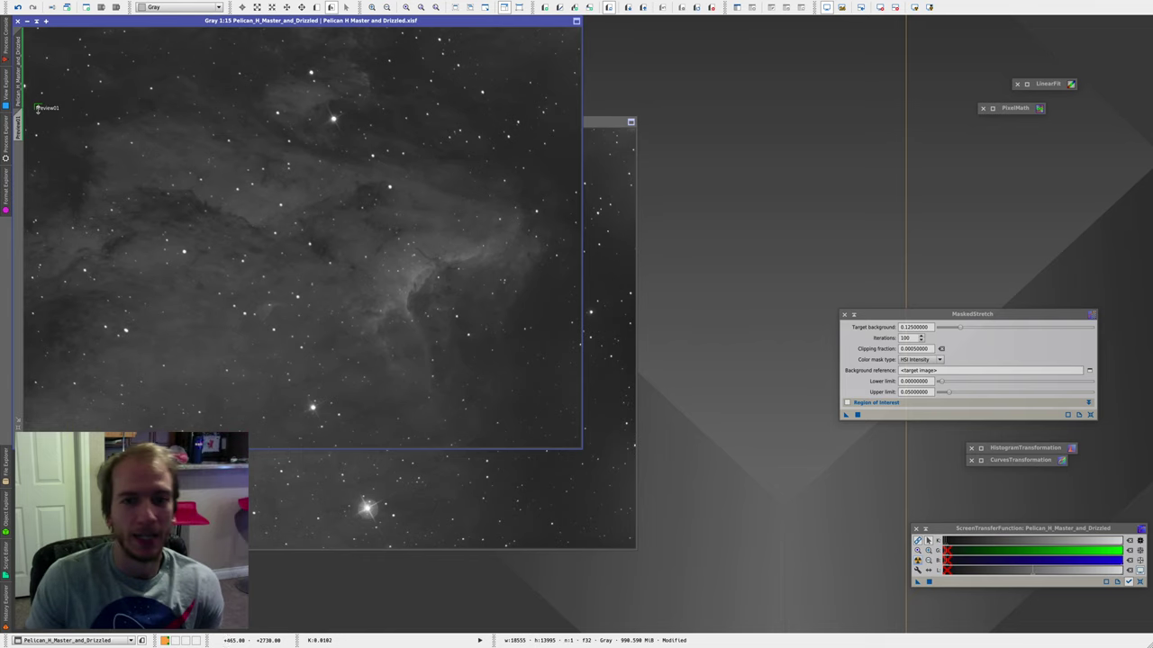
left_click(620, 261)
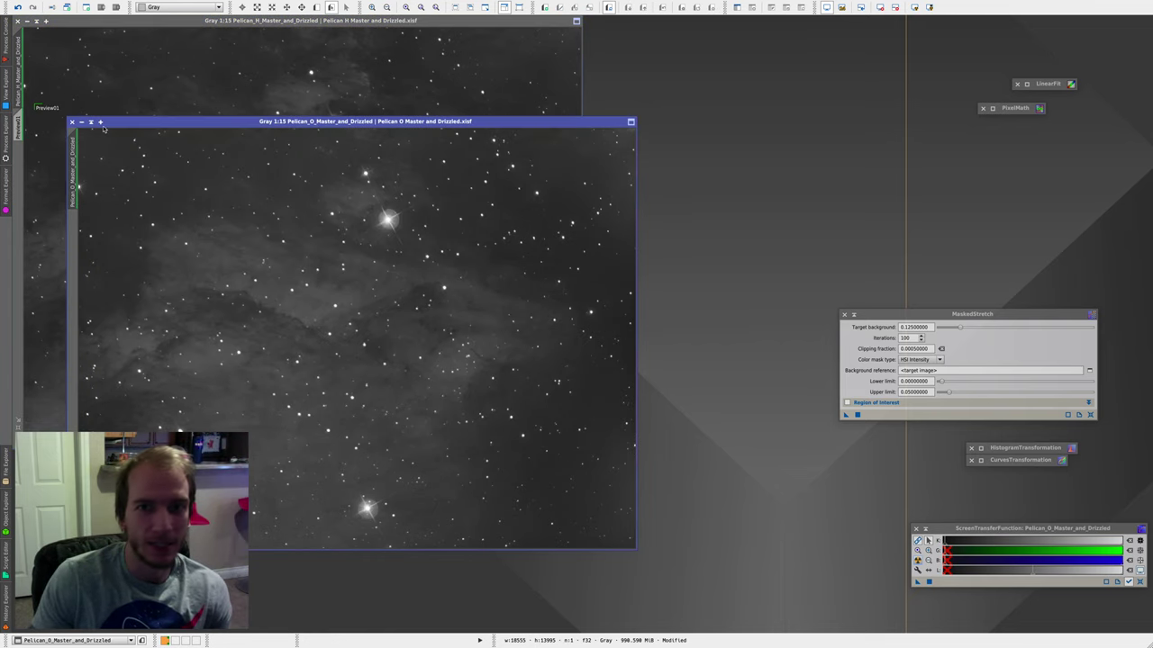
left_click_drag(103, 127, 641, 98)
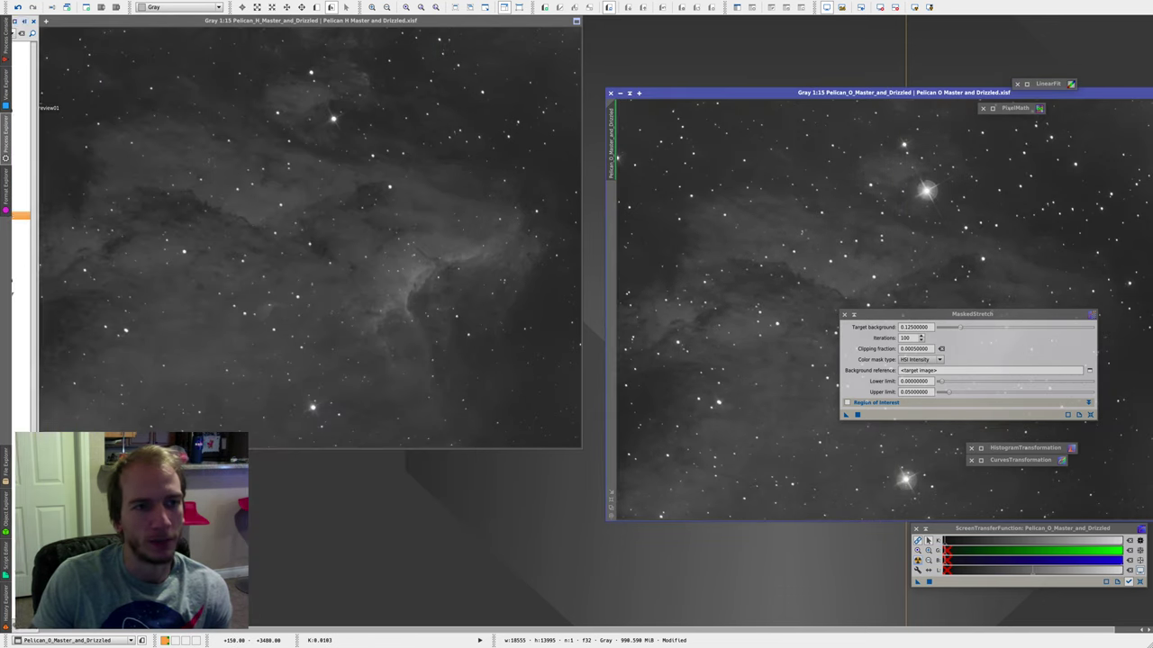
left_click(126, 141)
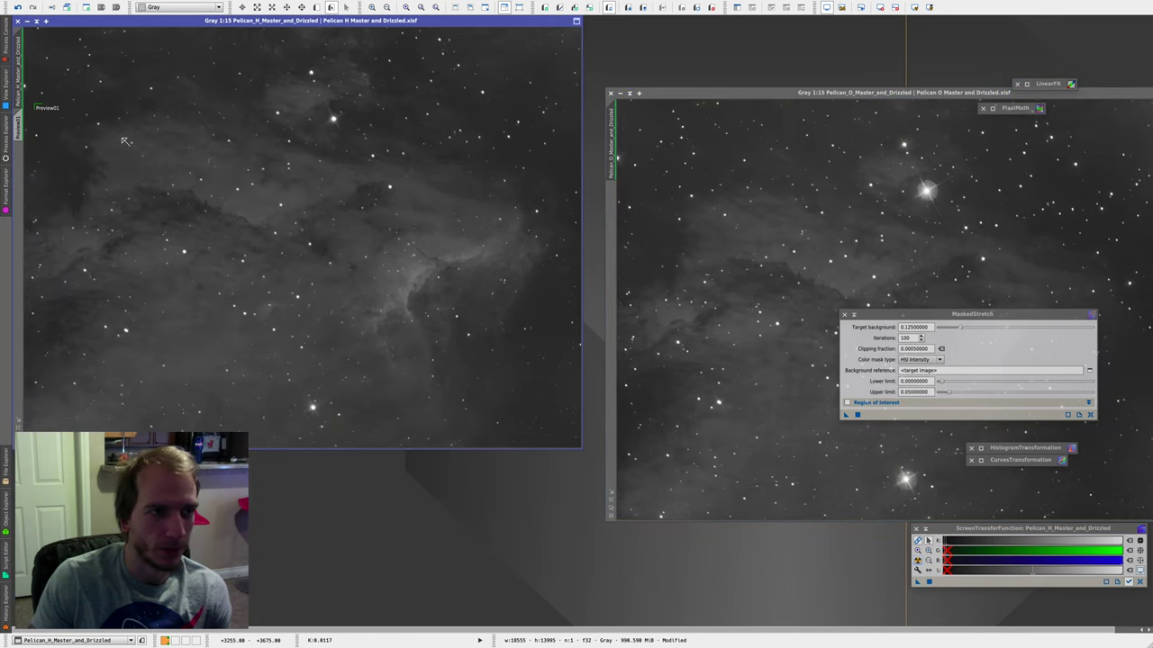
left_click(25, 135)
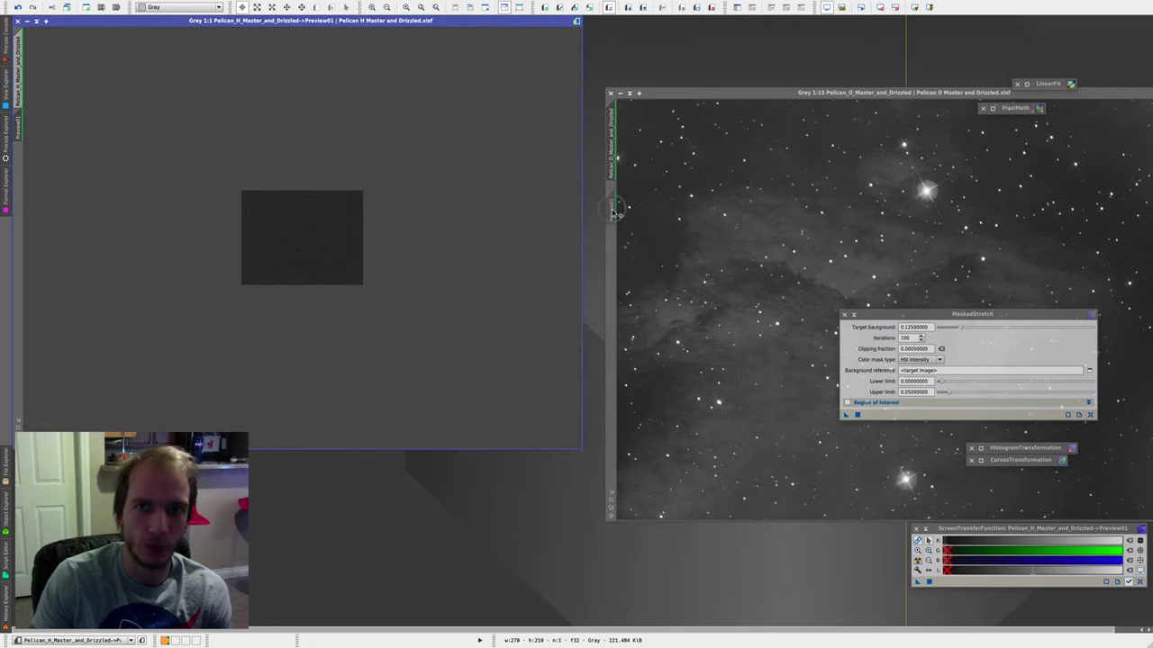
left_click_drag(648, 92, 367, 75)
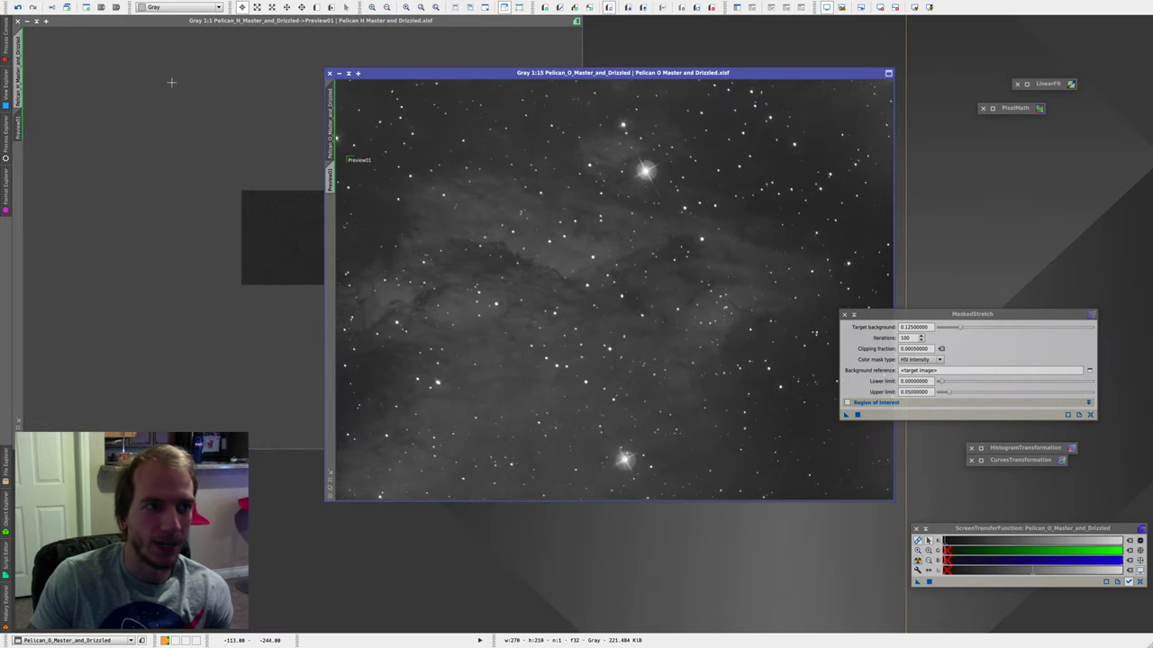
left_click(261, 166)
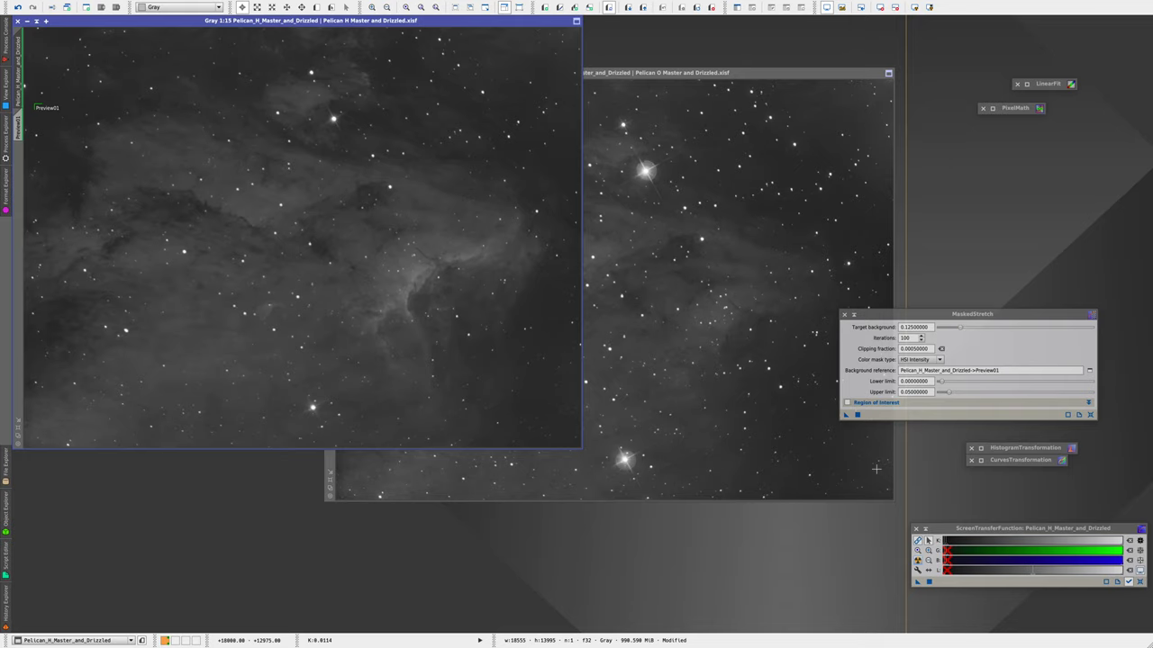
- Reset the screen stretch on both the H and O images
left_click(1139, 582)
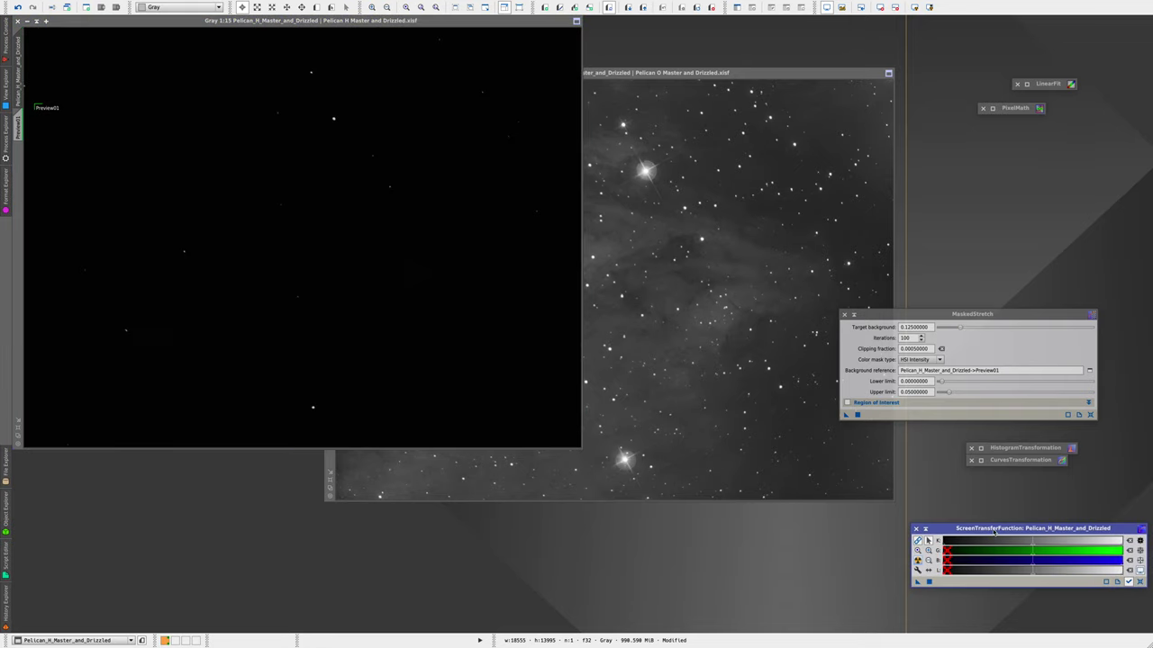
left_click(736, 390)
left_click(1139, 581)
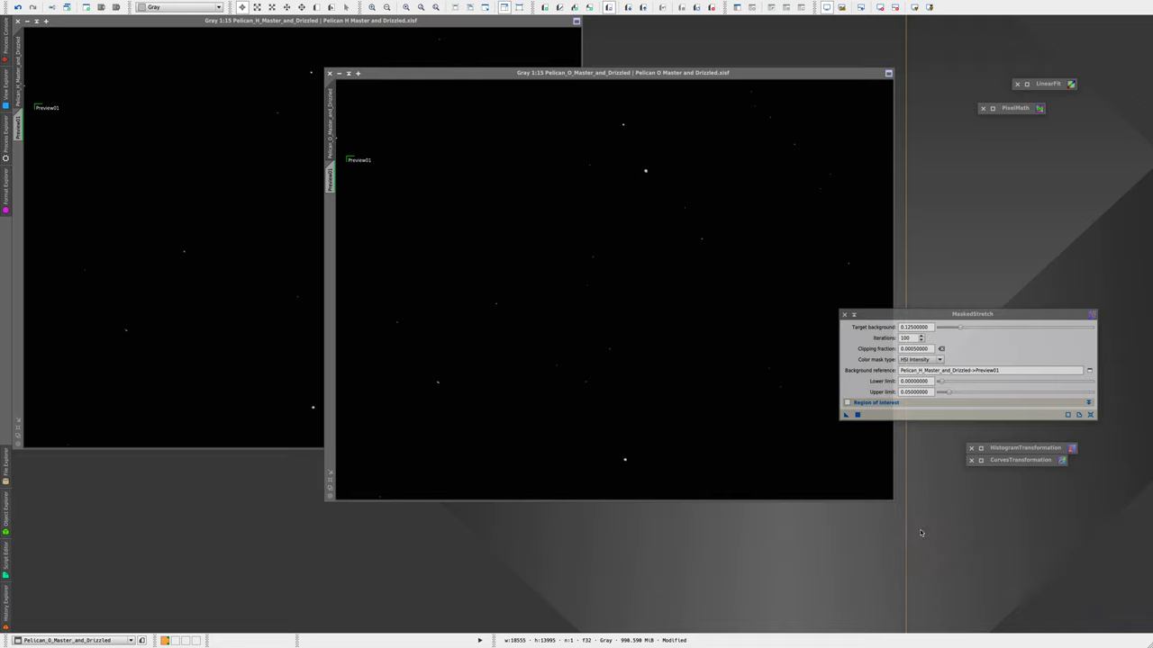
left_click(917, 530)
- Set H Preview01 as the MaskedStretch background reference and apply it to the H image
left_click(296, 287)
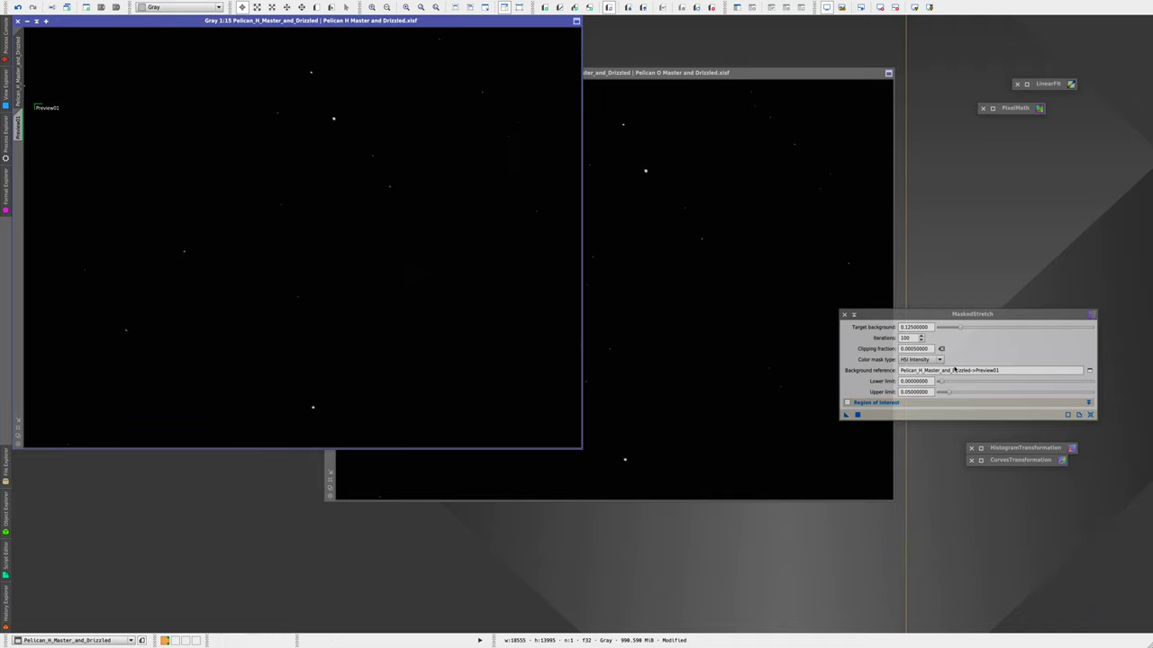
left_click(1088, 370)
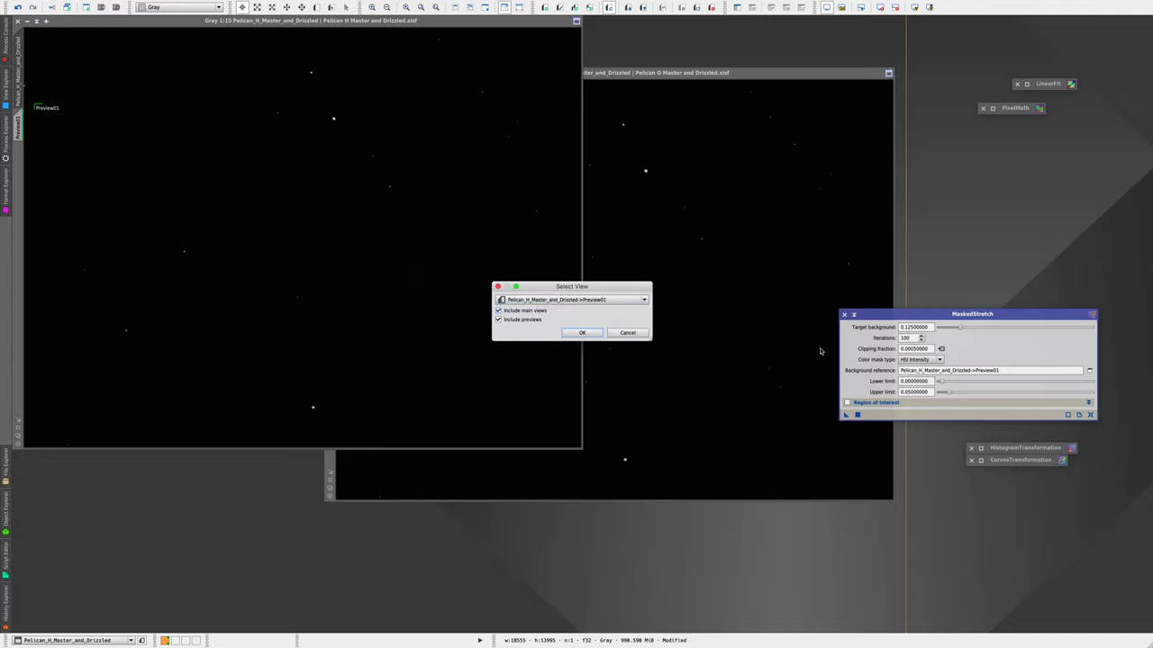
left_click(582, 333)
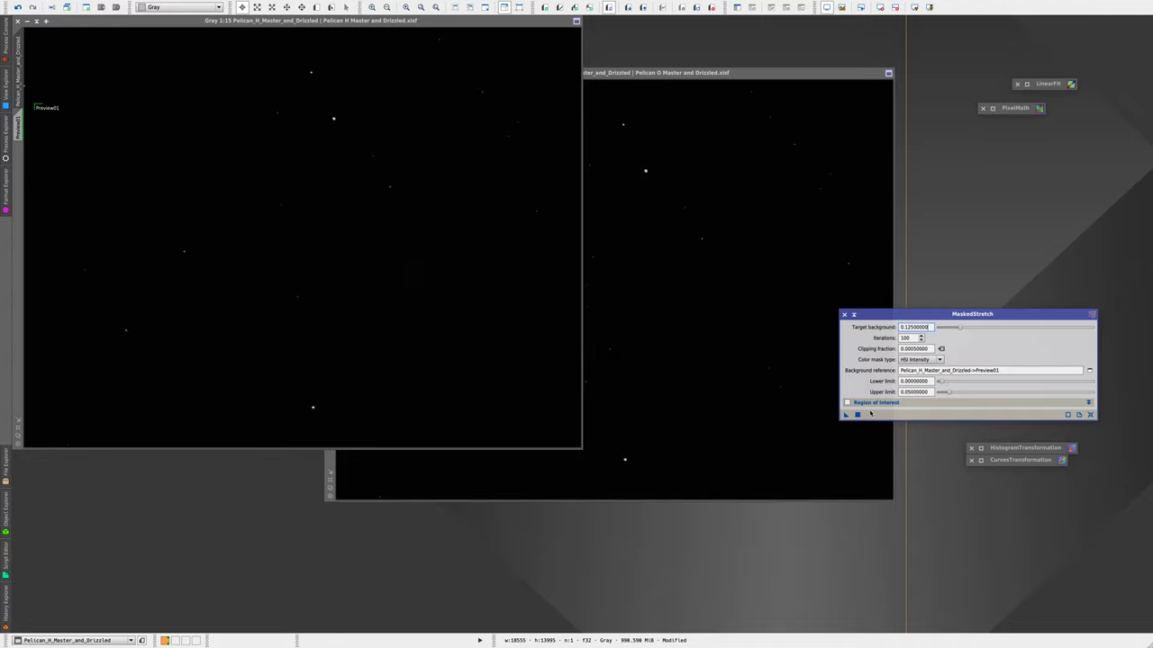
left_click_drag(847, 415, 316, 227)
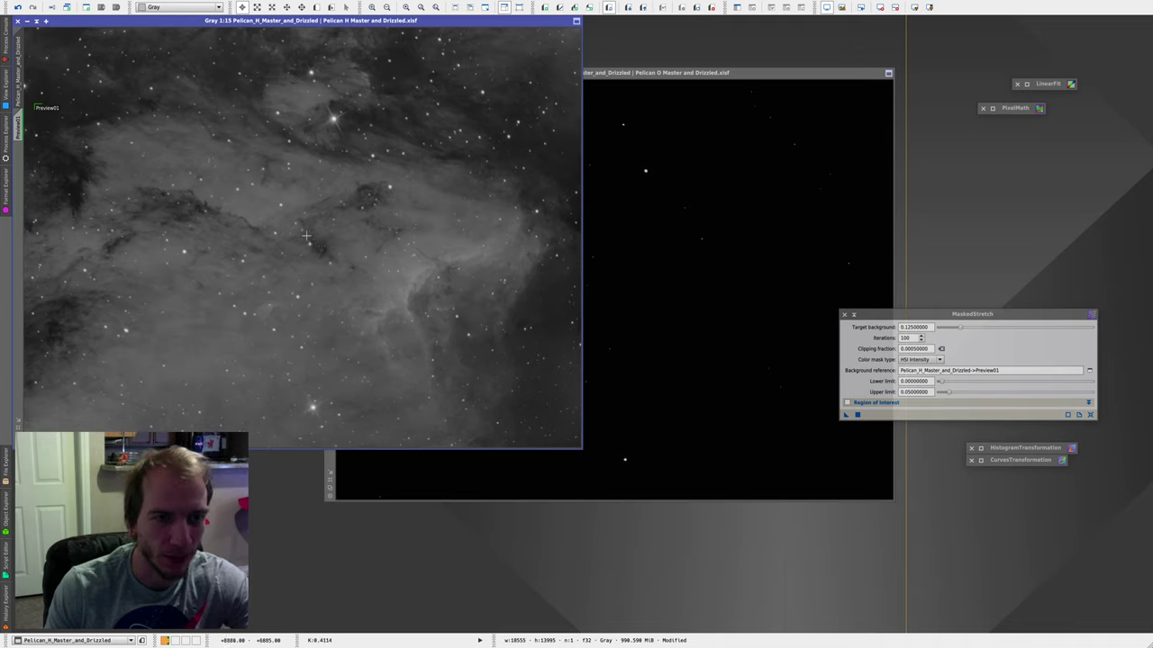
- Switch the background reference to O Preview01 and apply MaskedStretch to the O image
left_click(746, 221)
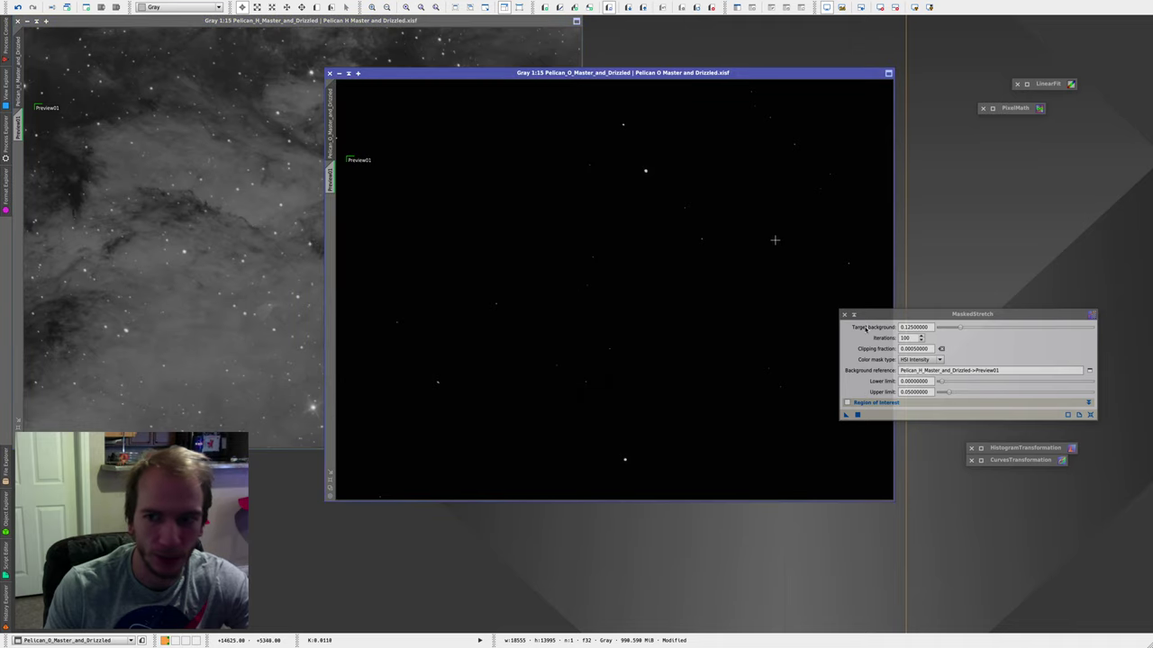
left_click(1089, 371)
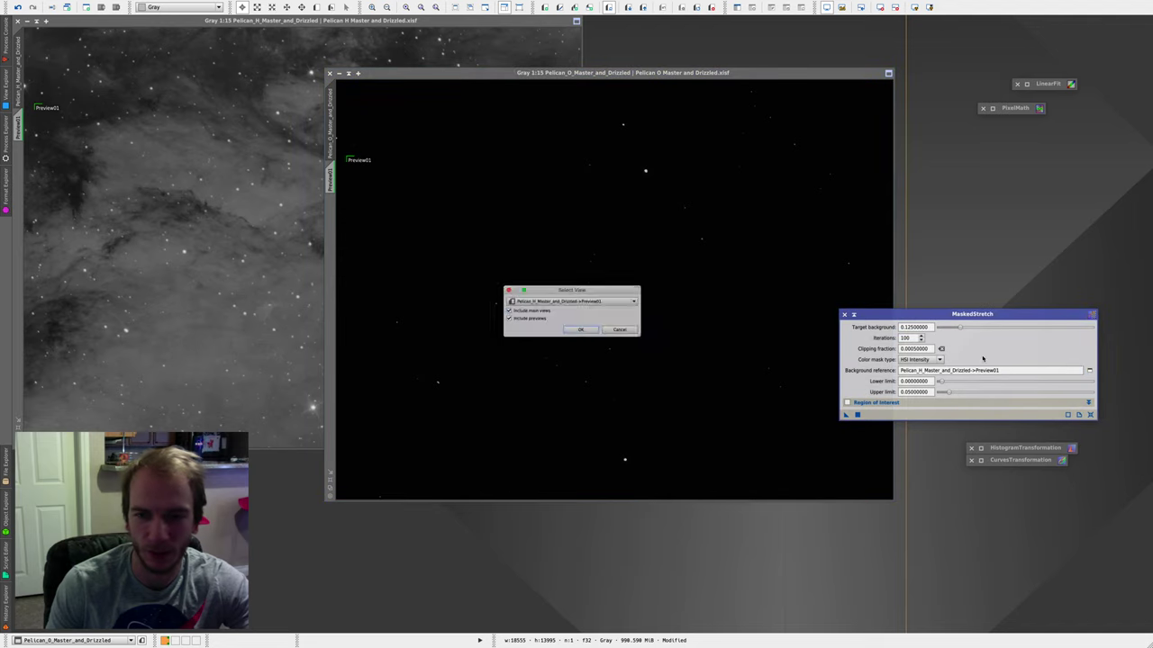
left_click(547, 301)
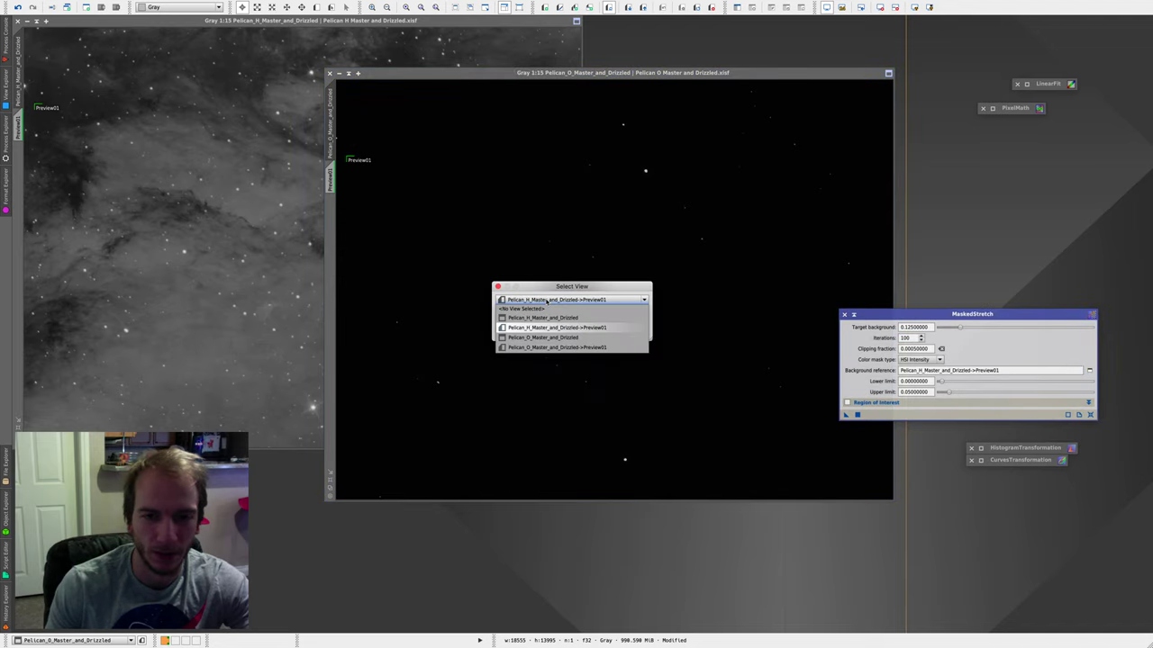
left_click(558, 346)
left_click(577, 339)
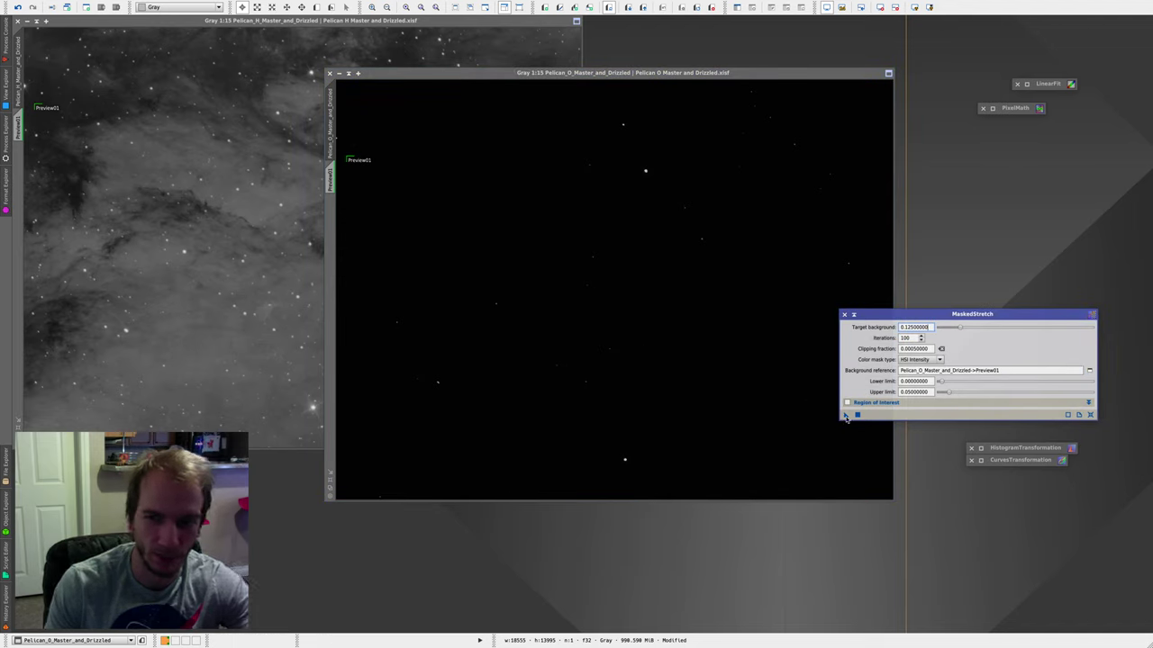
left_click_drag(845, 416, 575, 336)
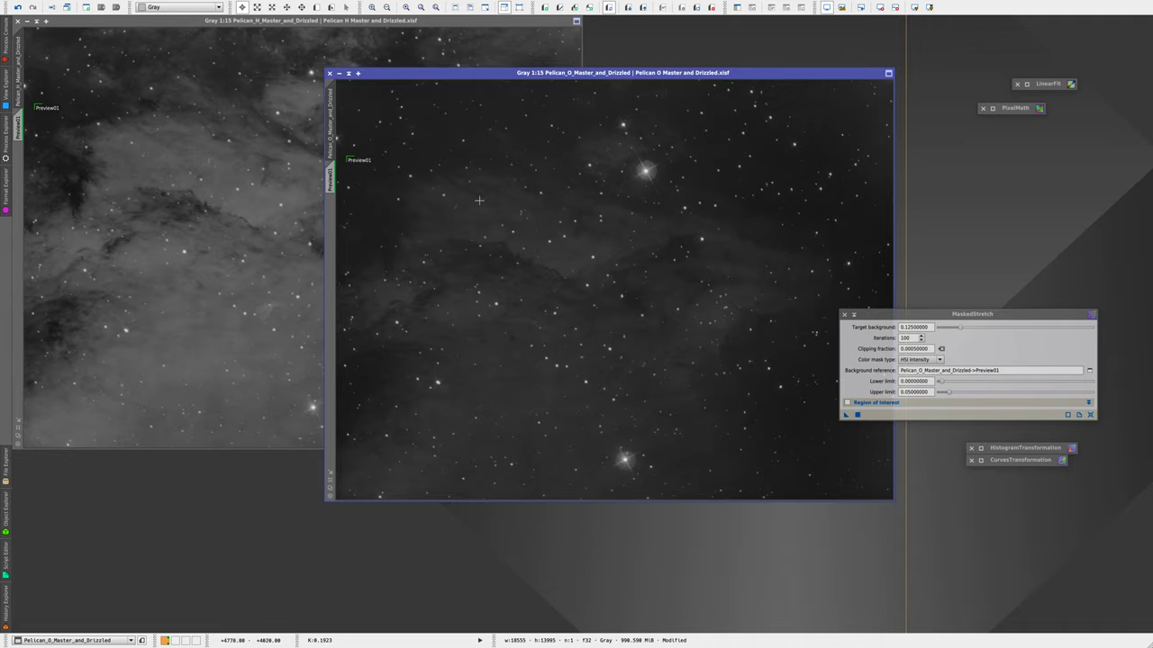
left_click(845, 315)
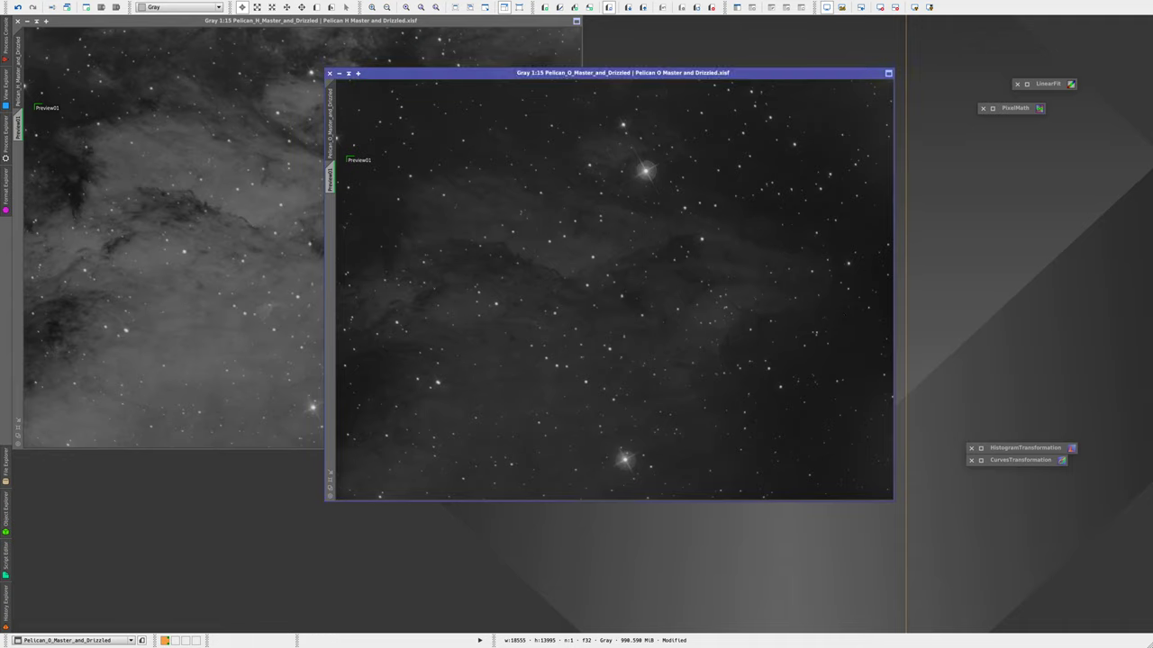
- Delete all previews from the images
mouse_move(218, 11)
left_click(219, 6)
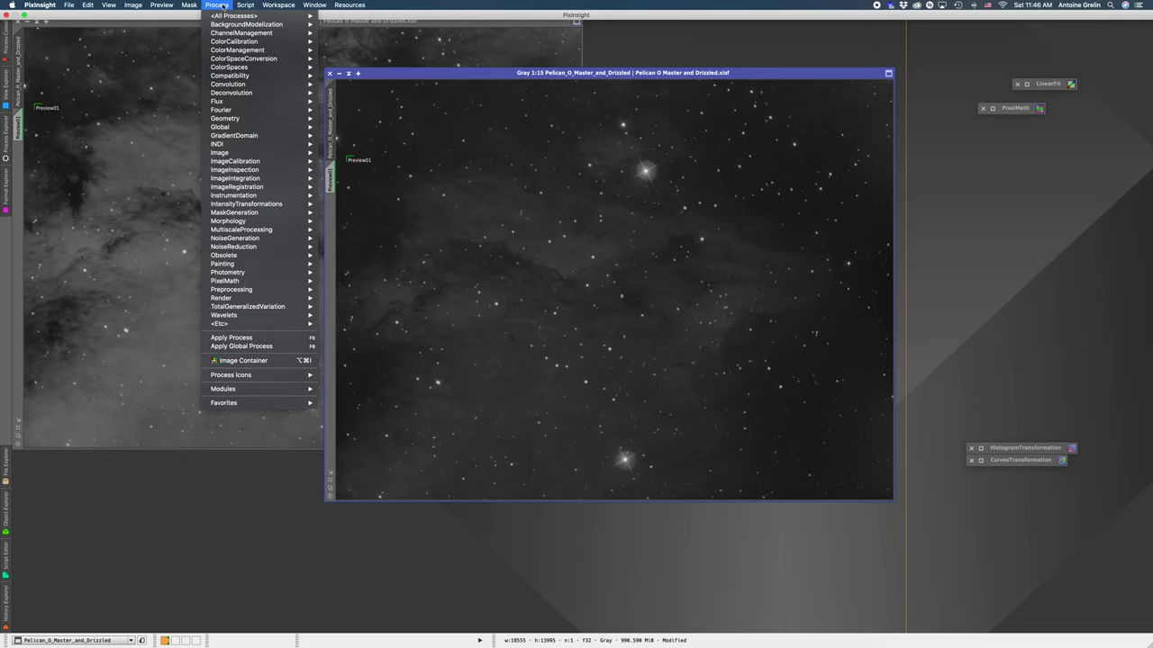
mouse_move(162, 5)
left_click(180, 234)
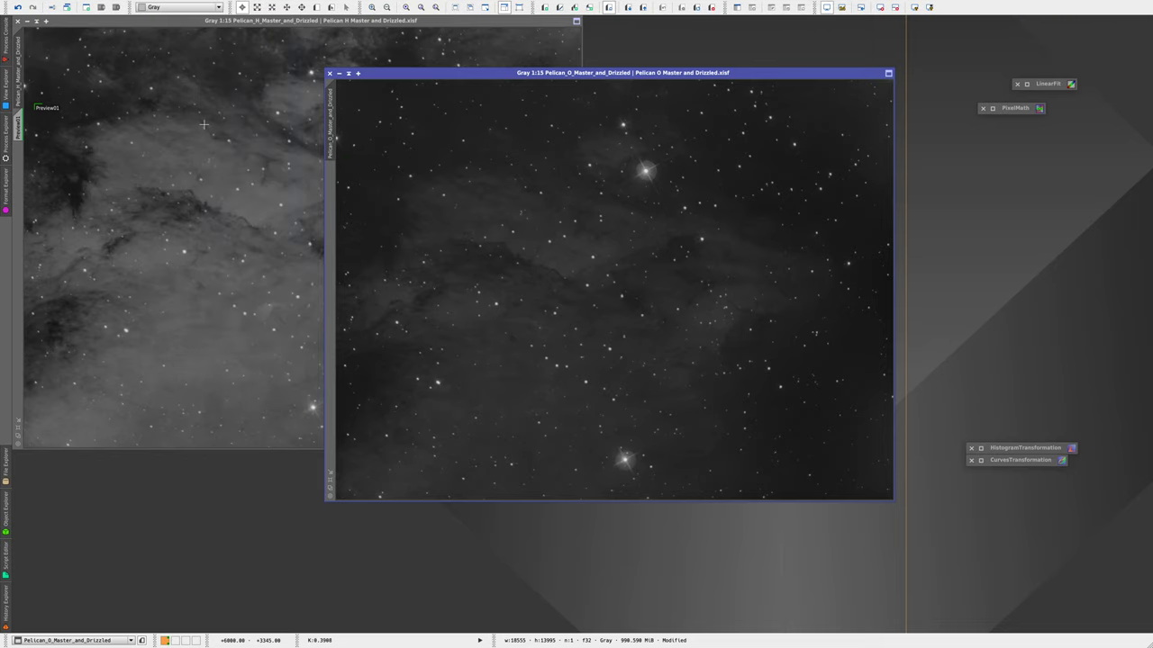
left_click(180, 270)
left_click(162, 5)
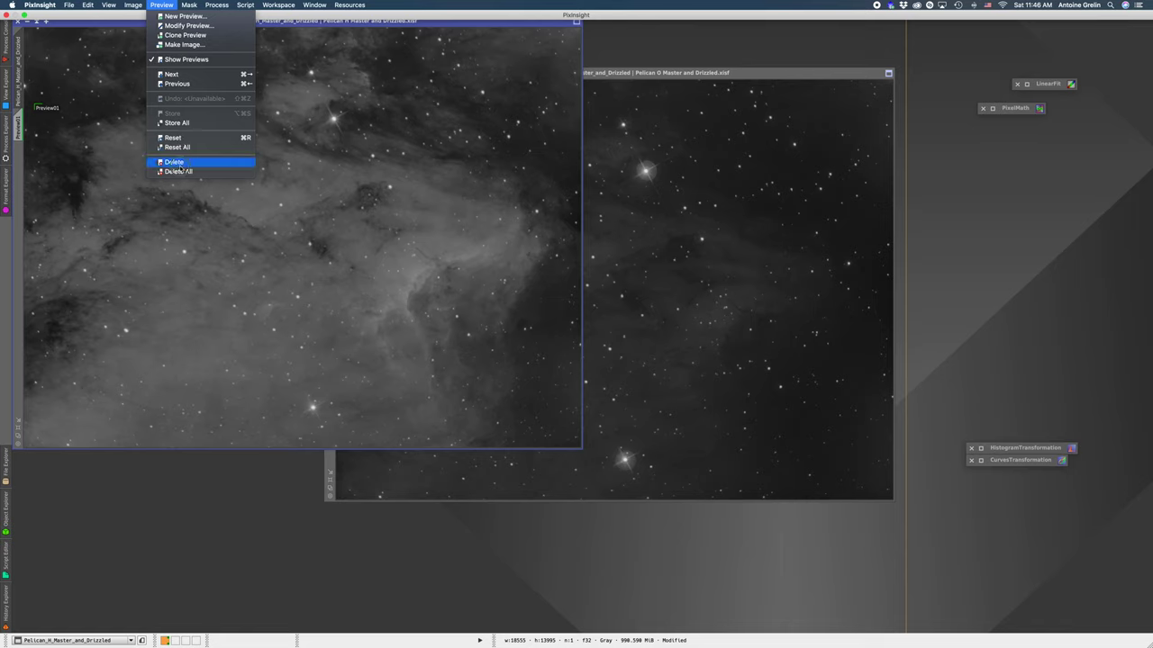
left_click(178, 171)
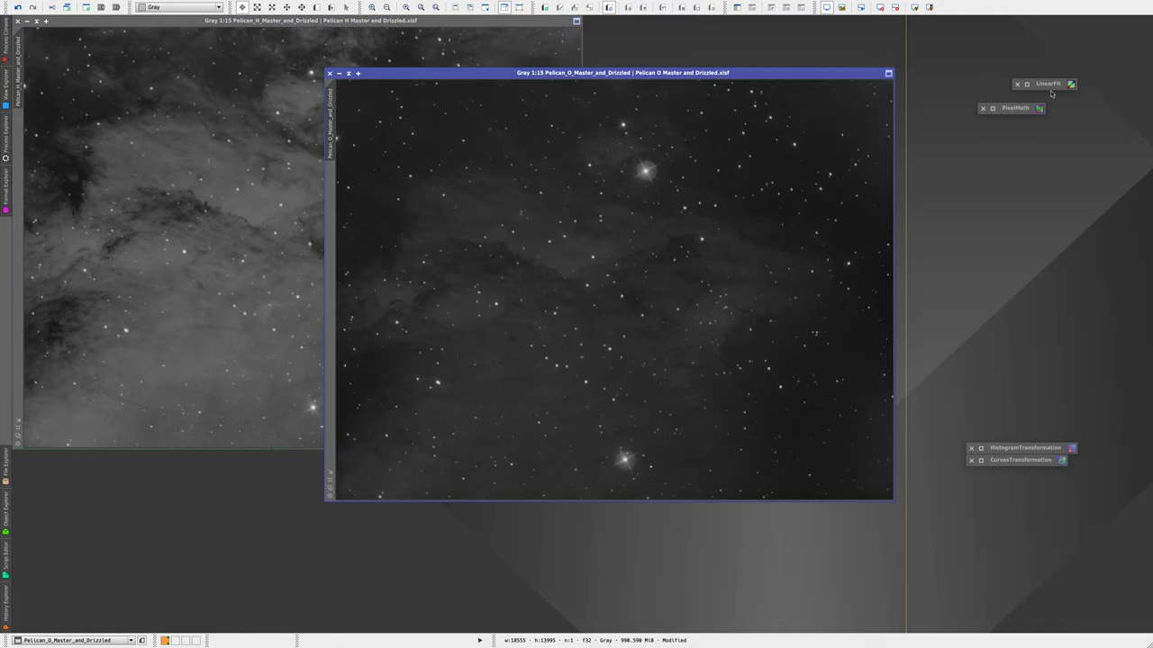
- Apply LinearFit to the O image with Pelican_H_Master_and_Drizzled as reference
left_click(1027, 85)
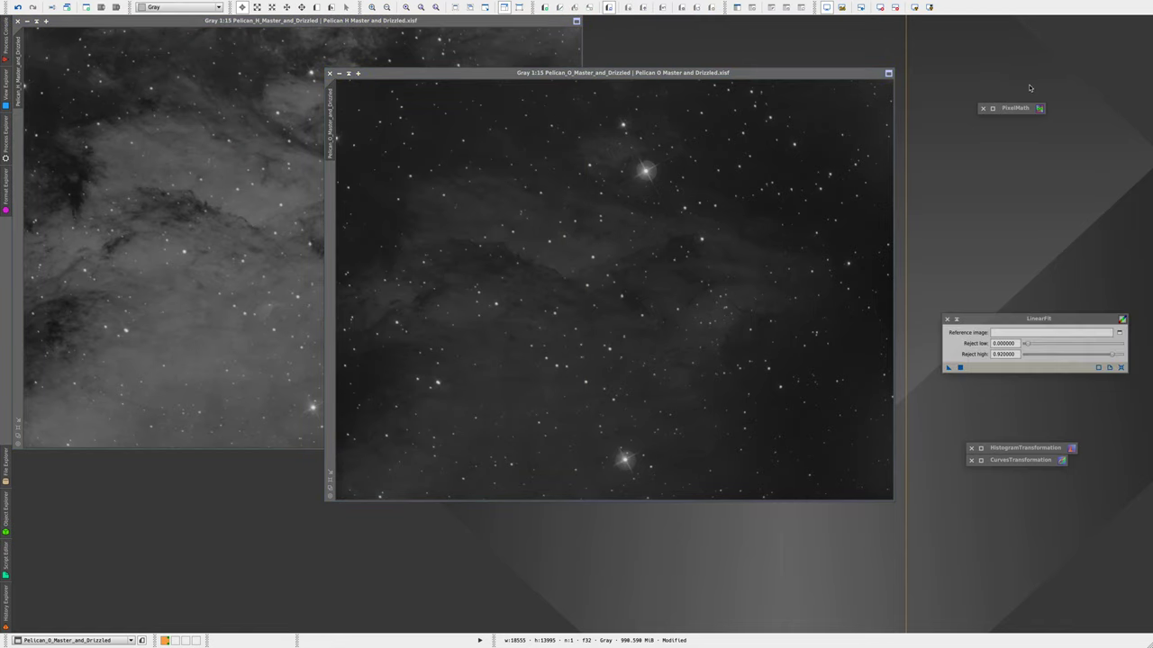
left_click(1120, 332)
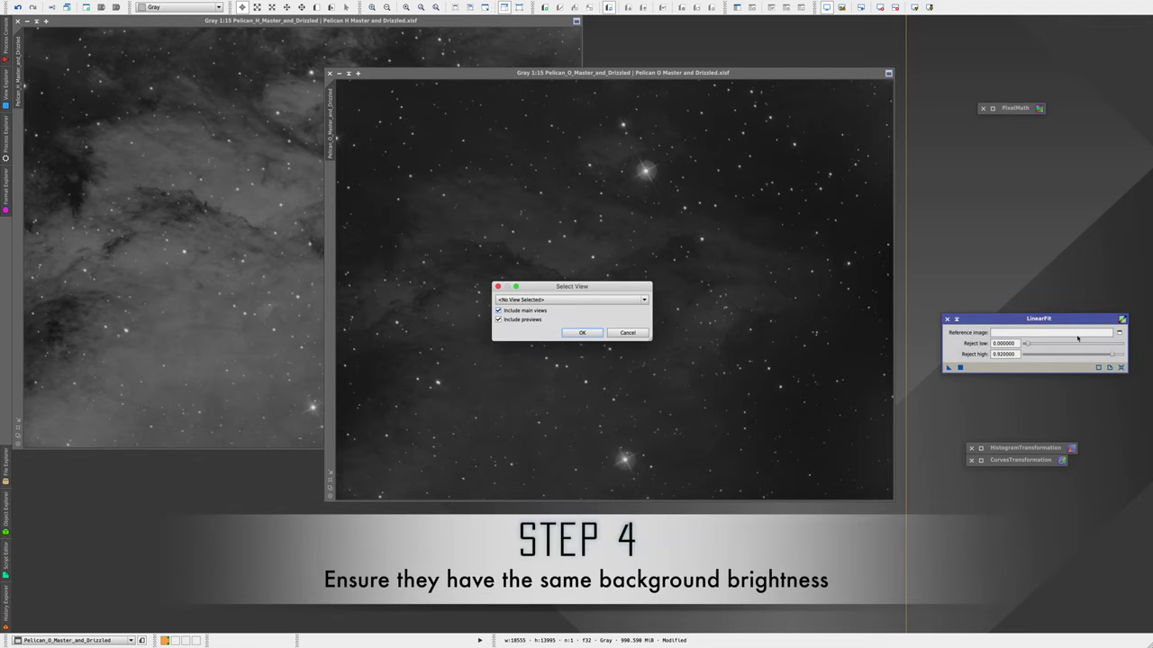
left_click(578, 301)
left_click(571, 315)
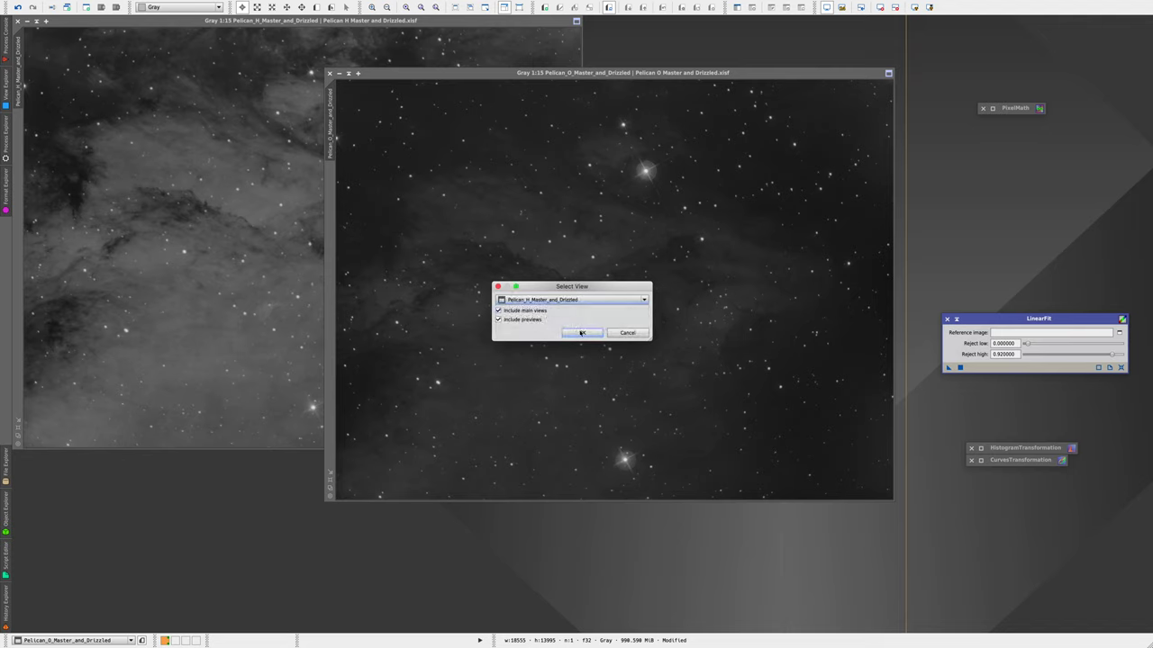
left_click(581, 333)
left_click_drag(949, 368, 619, 269)
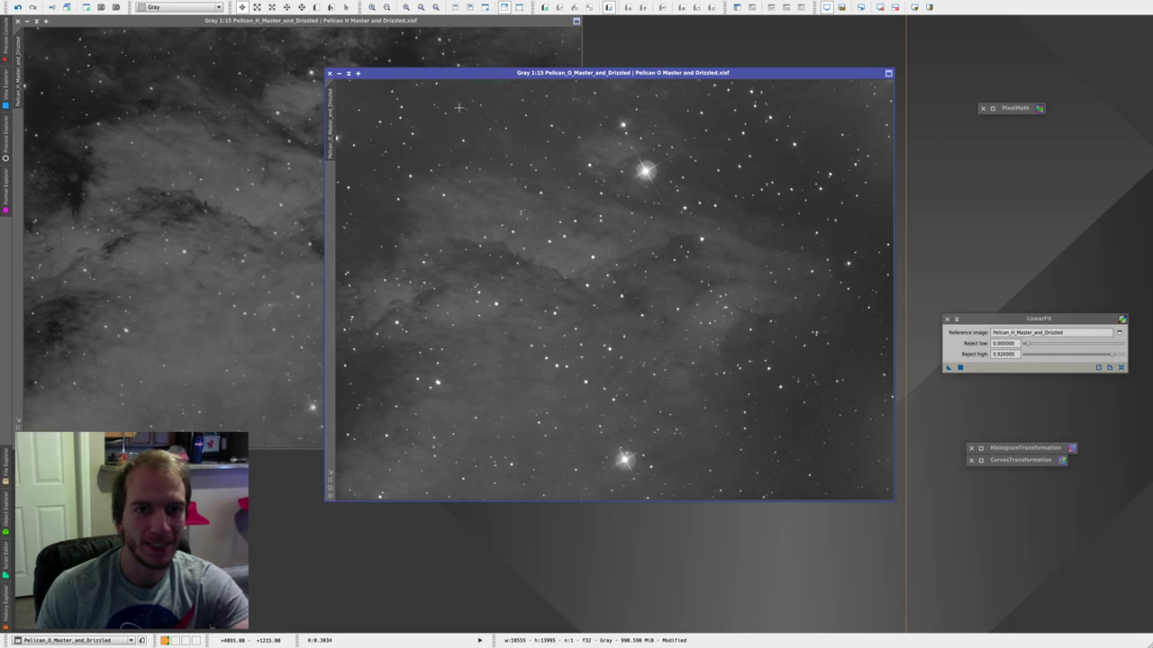
- Move the OIII image window aside and close LinearFit
left_click_drag(463, 73, 526, 84)
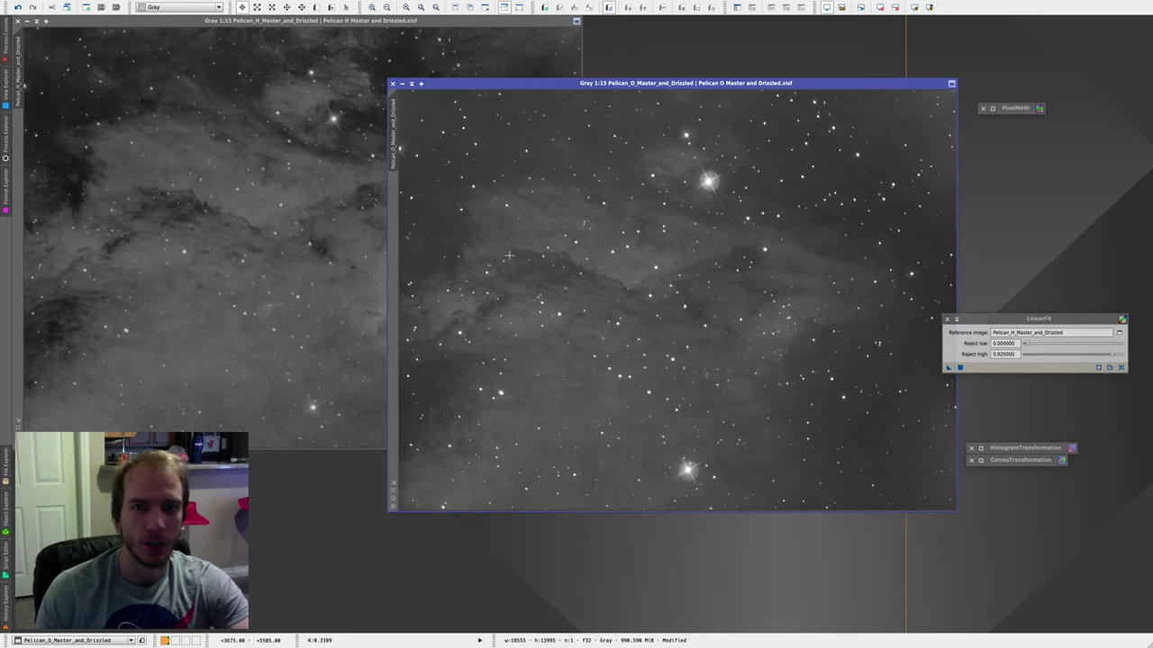
left_click_drag(452, 86, 275, 109)
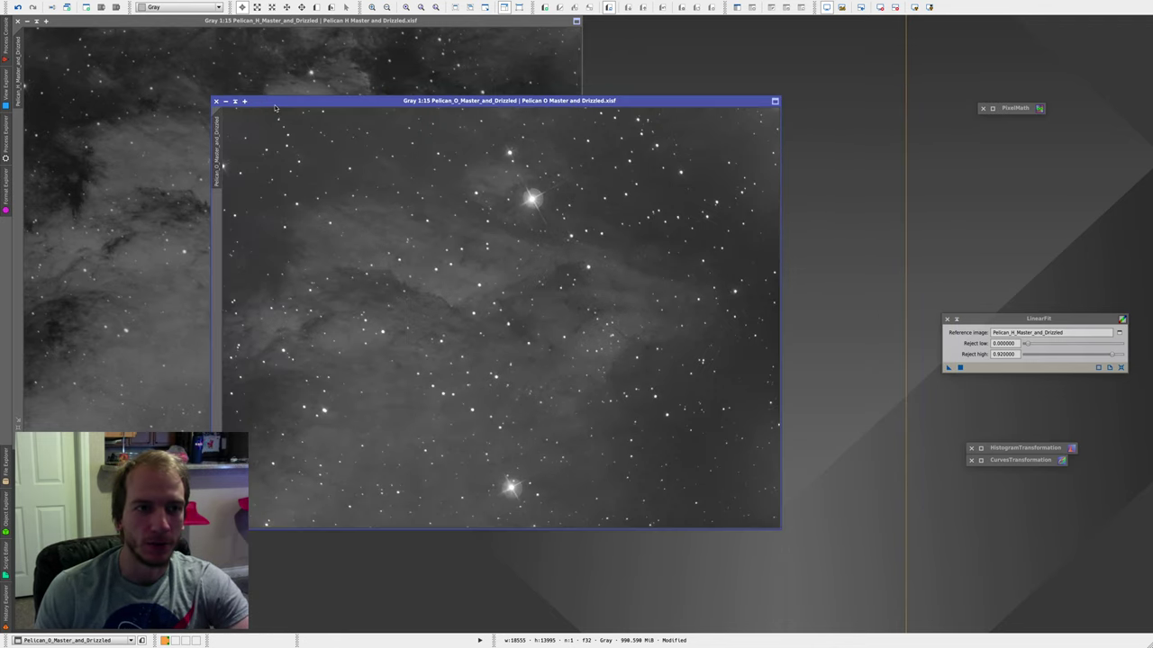
left_click(948, 320)
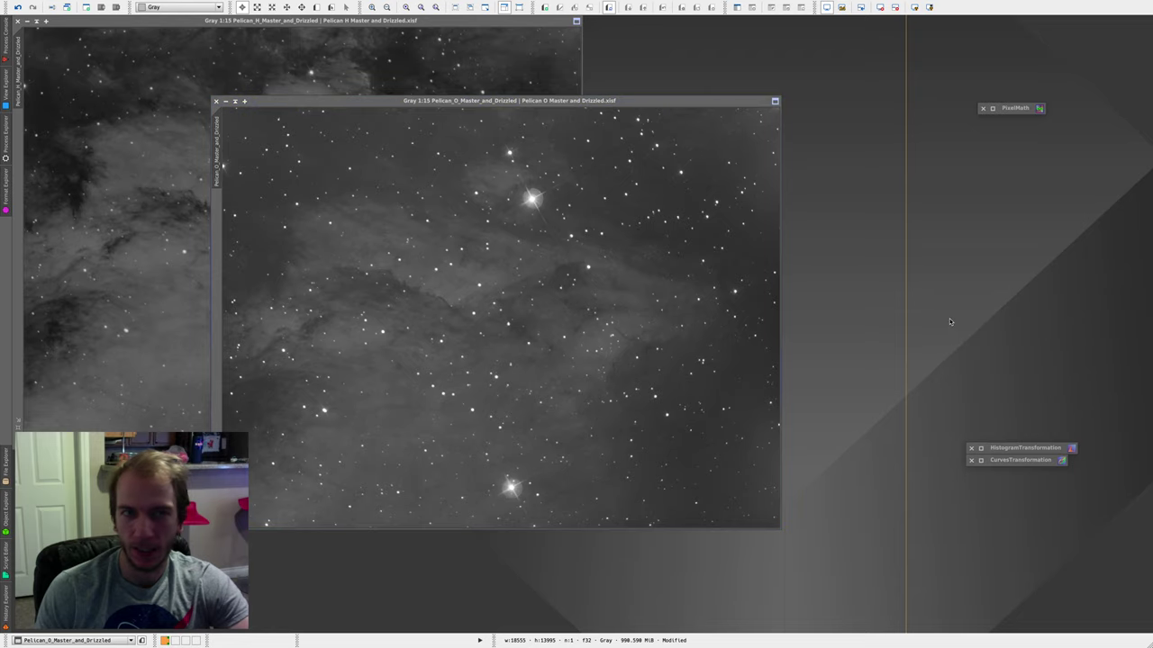
- Minimize the OIII and Ha image windows to icons and hide both icons
left_click(227, 101)
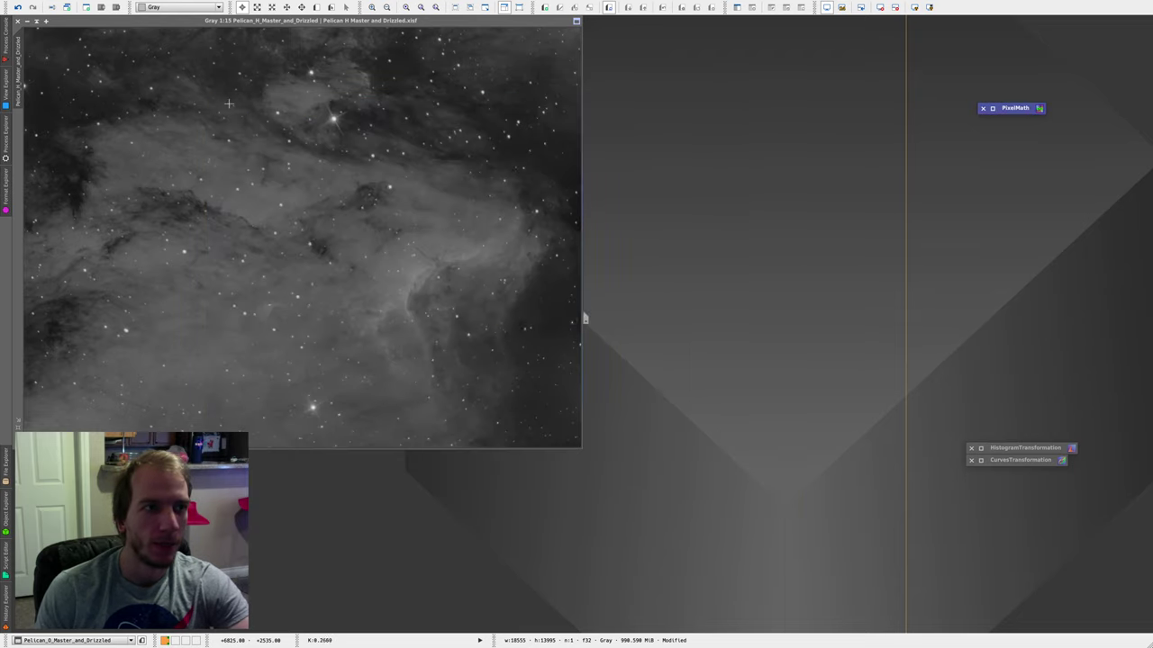
left_click(26, 20)
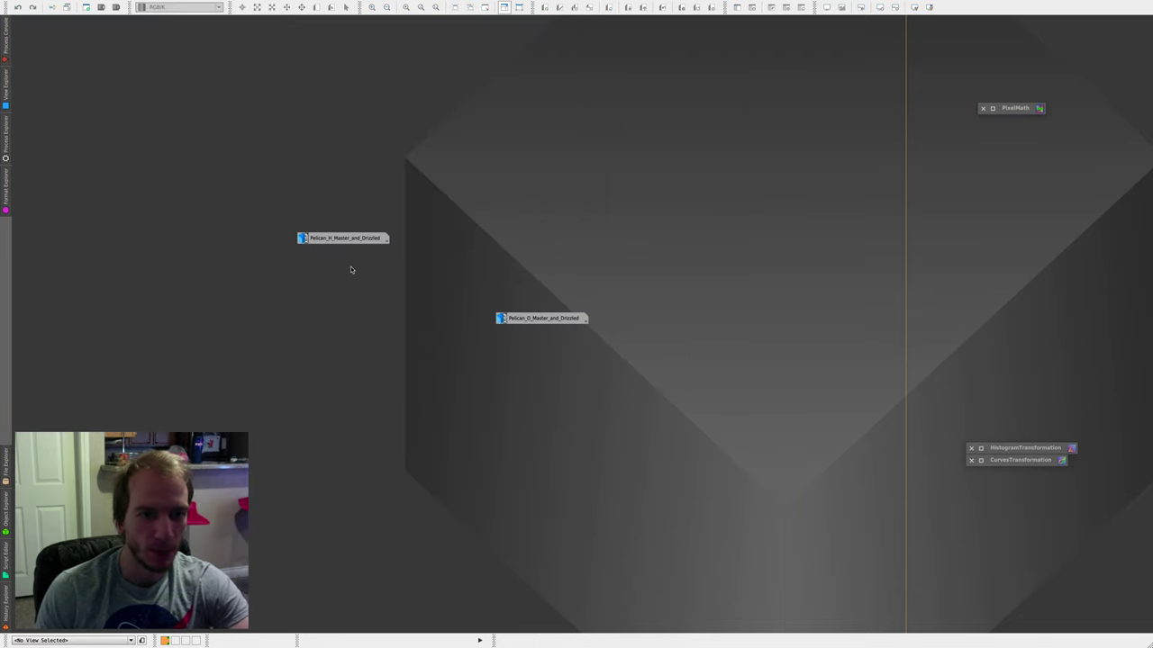
left_click(343, 238)
key("Delete")
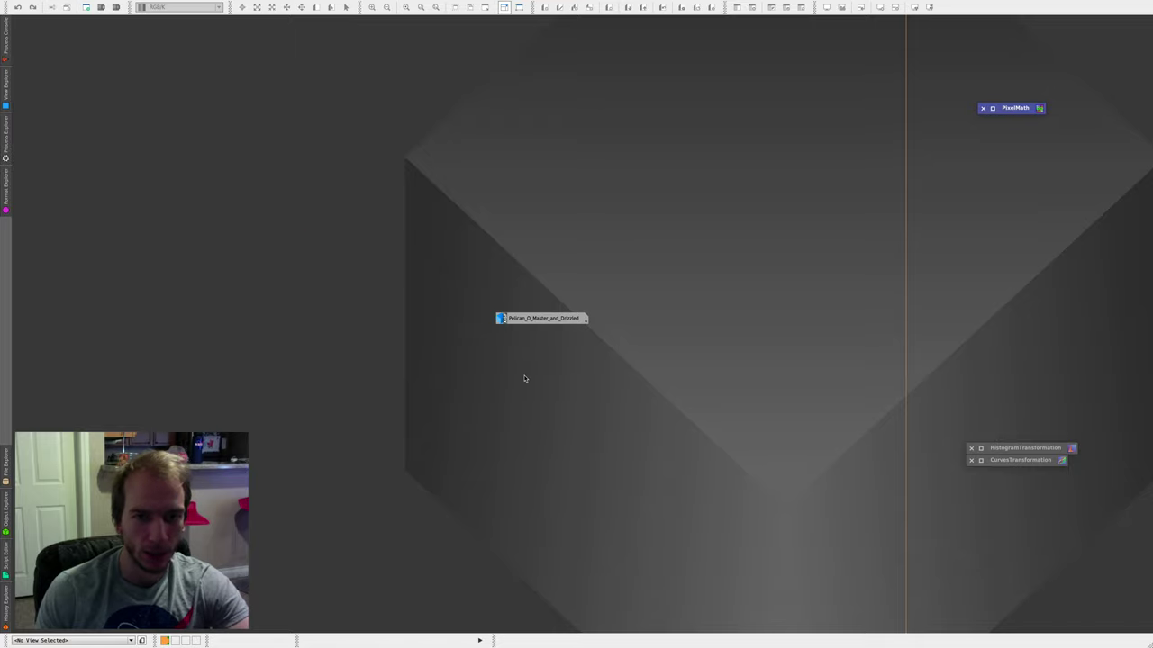
left_click(509, 318)
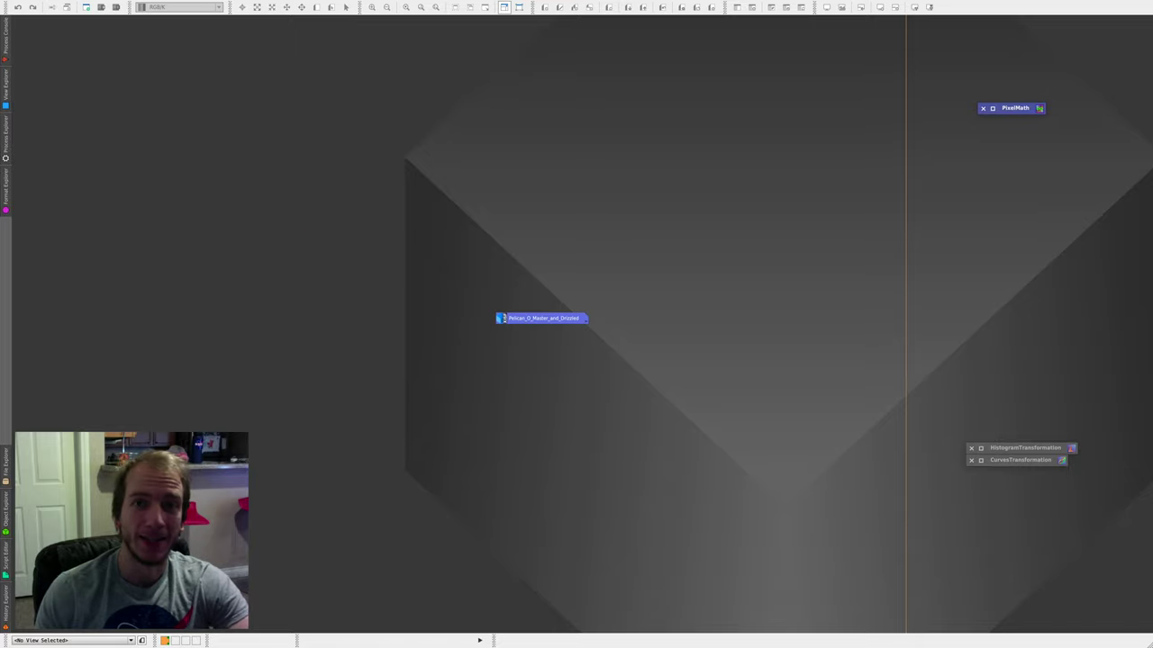
key("Delete")
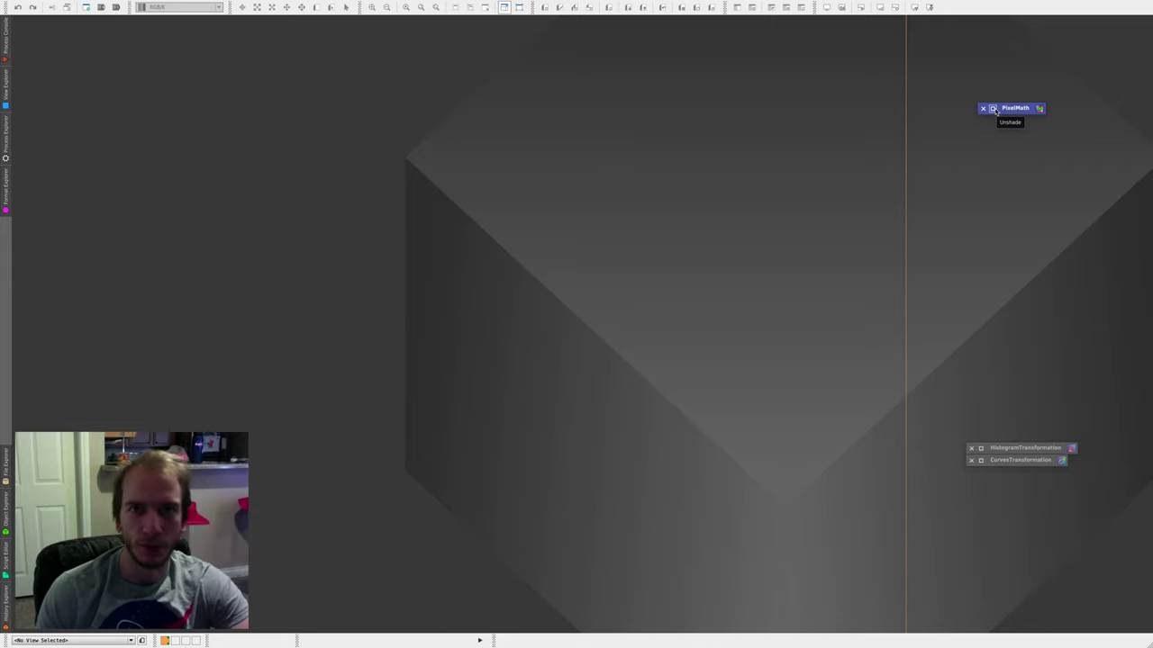
- Expand PixelMath, show its Destination options, and reset it to defaults
left_click(993, 109)
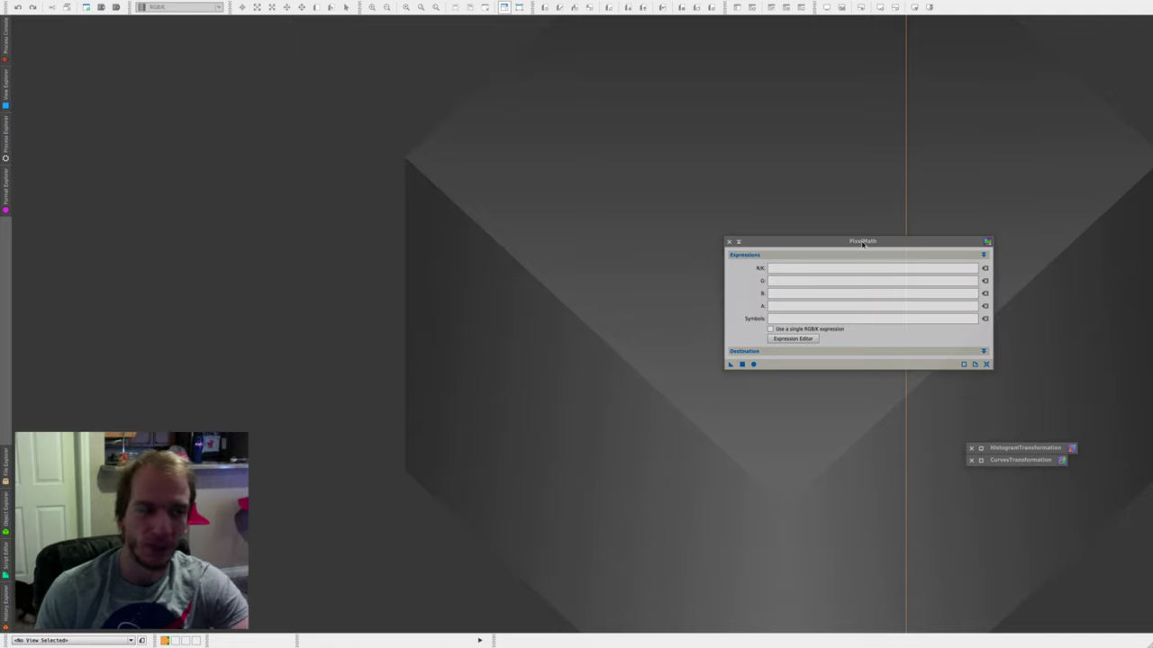
left_click(217, 5)
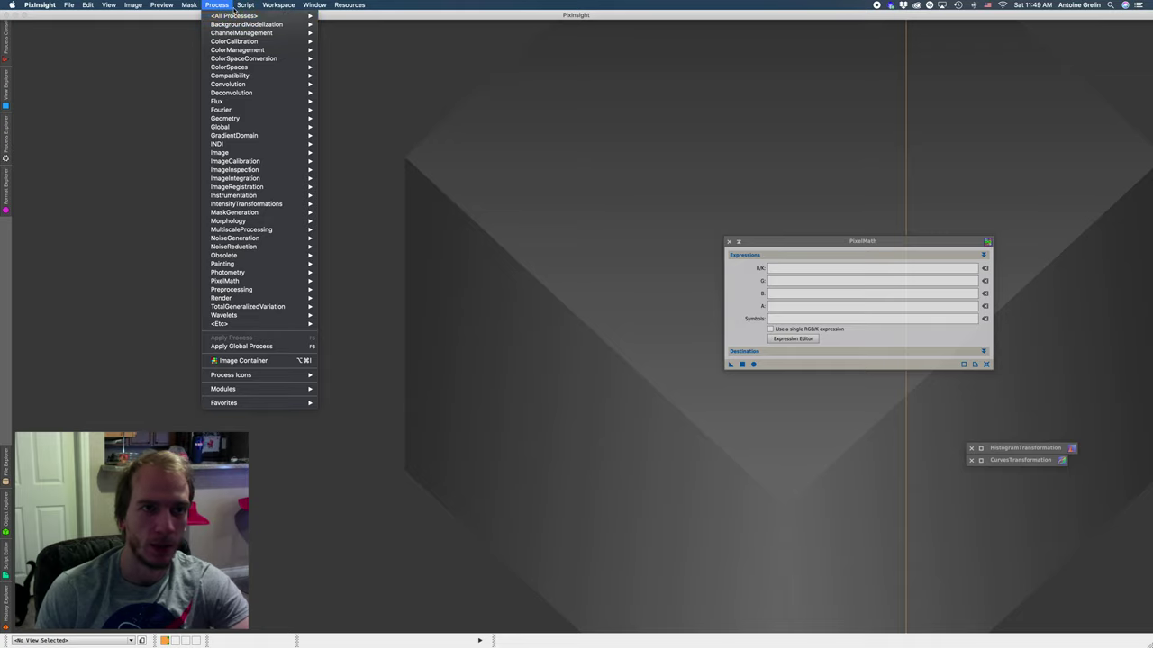
left_click(490, 117)
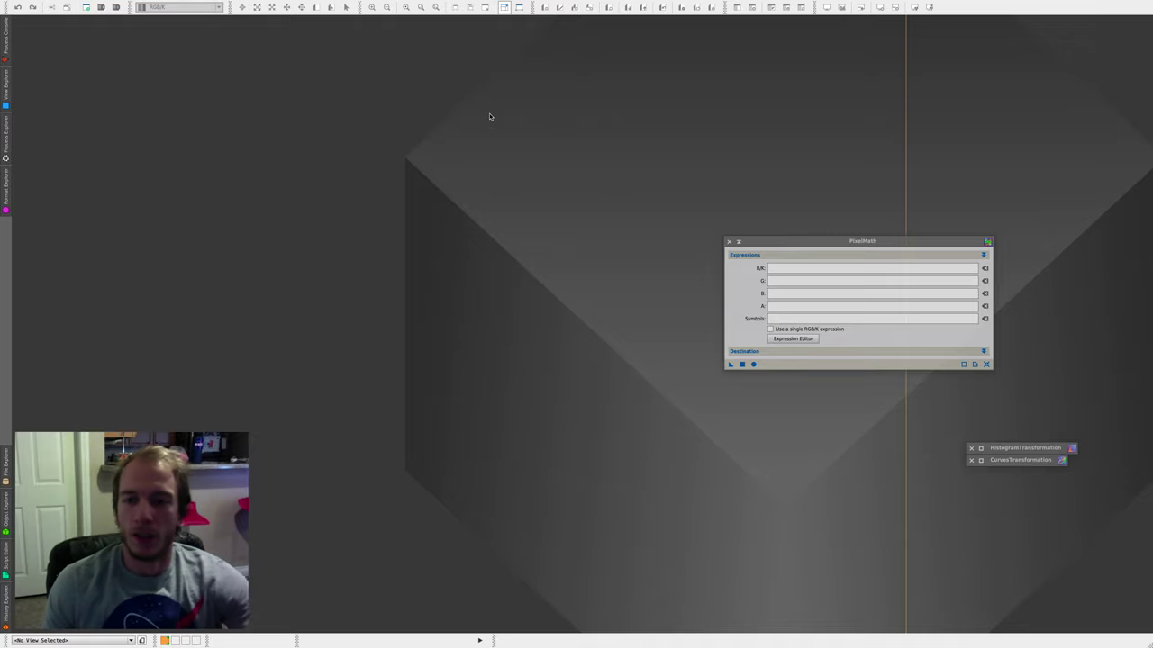
left_click_drag(791, 247, 659, 173)
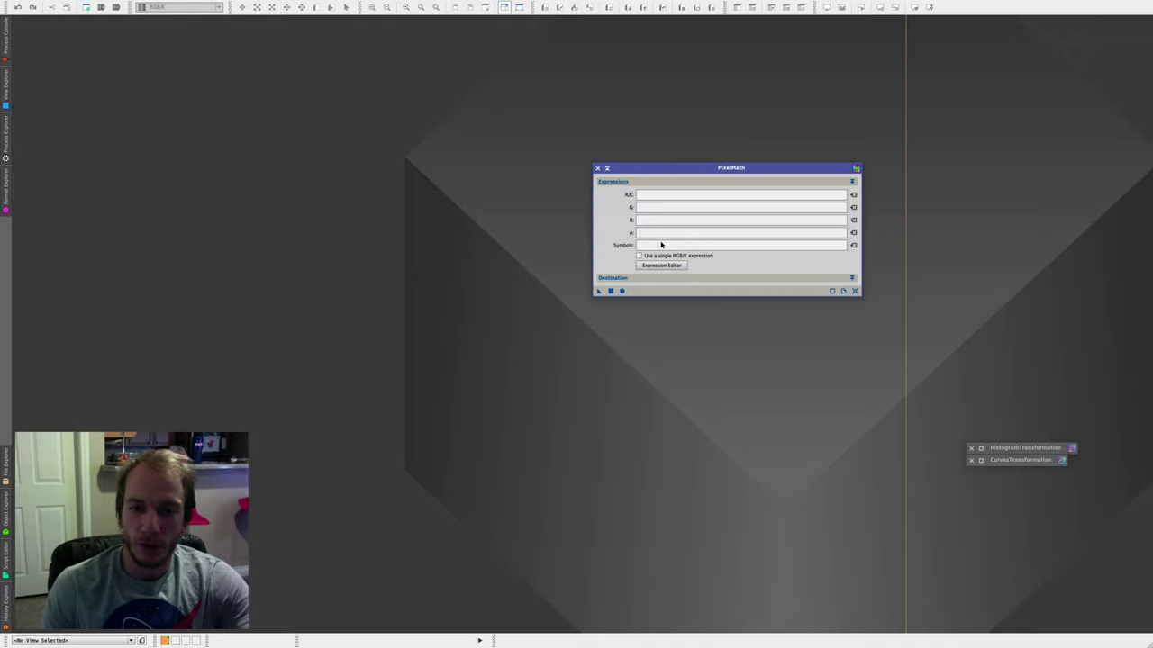
left_click(625, 276)
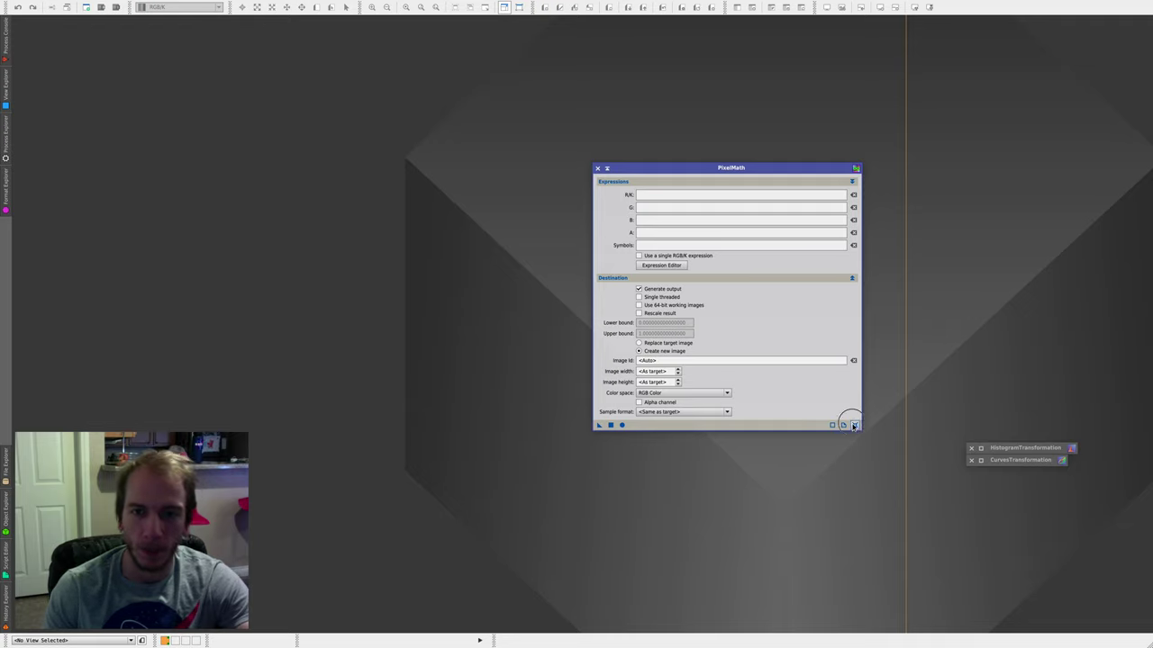
left_click(855, 425)
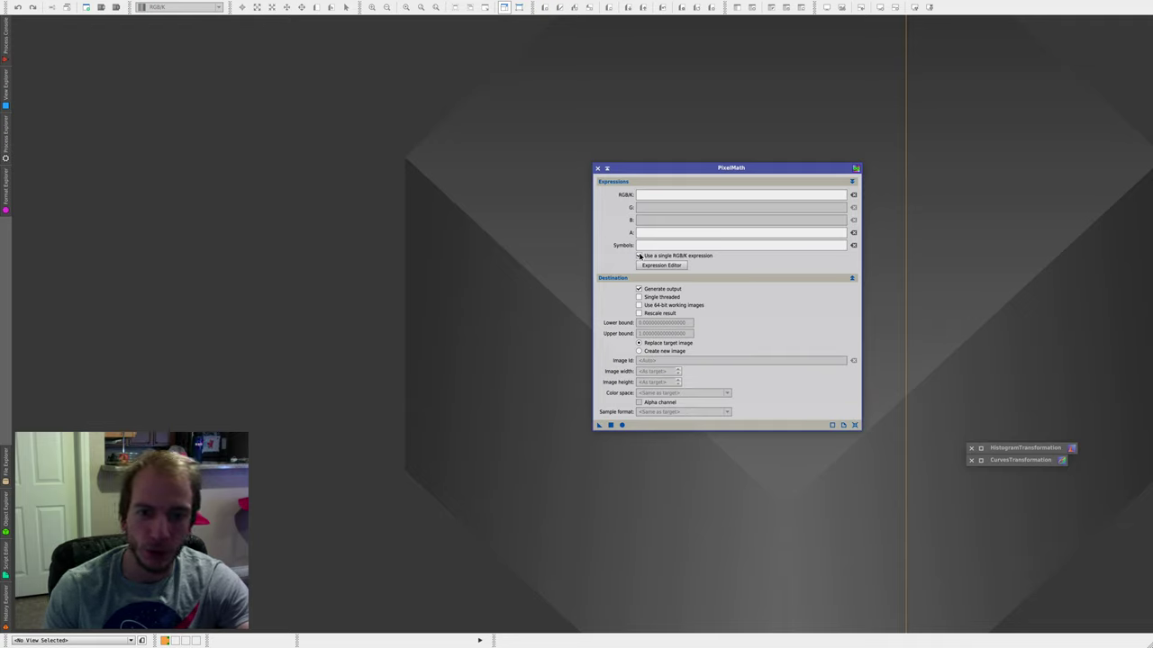
- Allow separate channel expressions and output to a new image in RGB Color
left_click(639, 256)
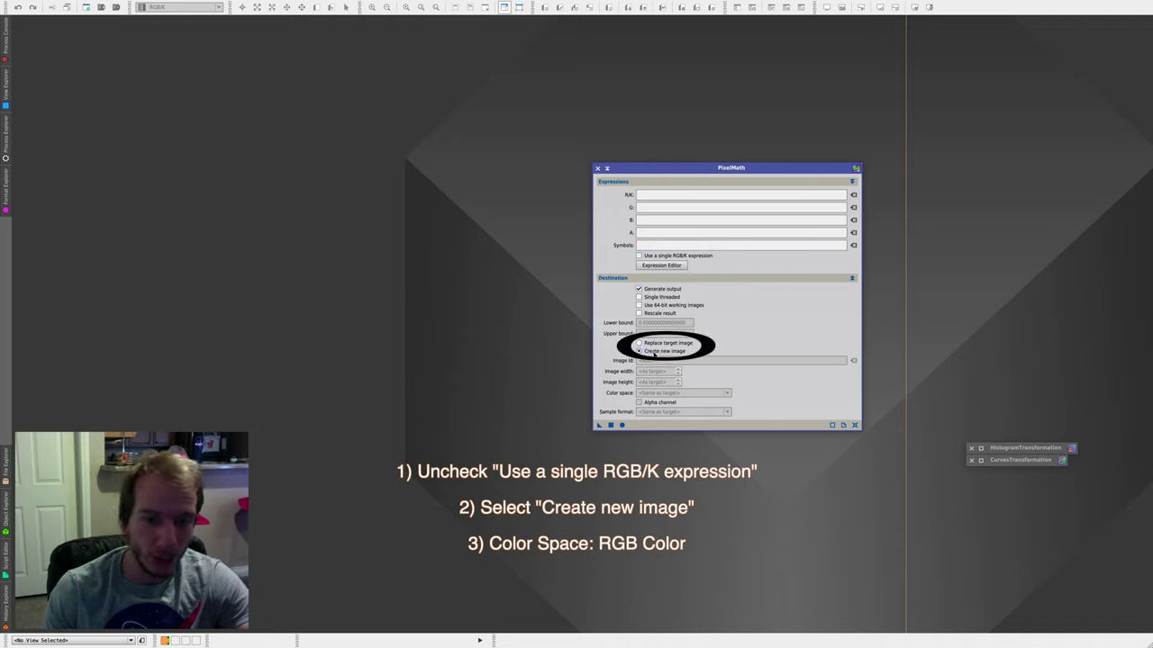
left_click(655, 352)
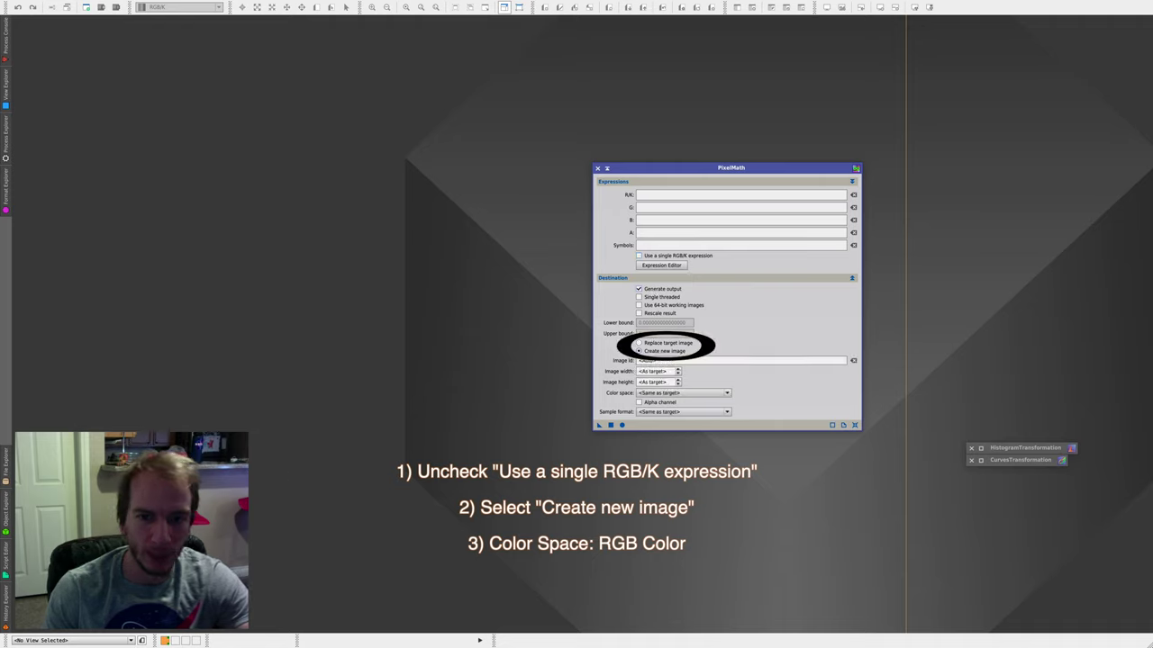
left_click(661, 393)
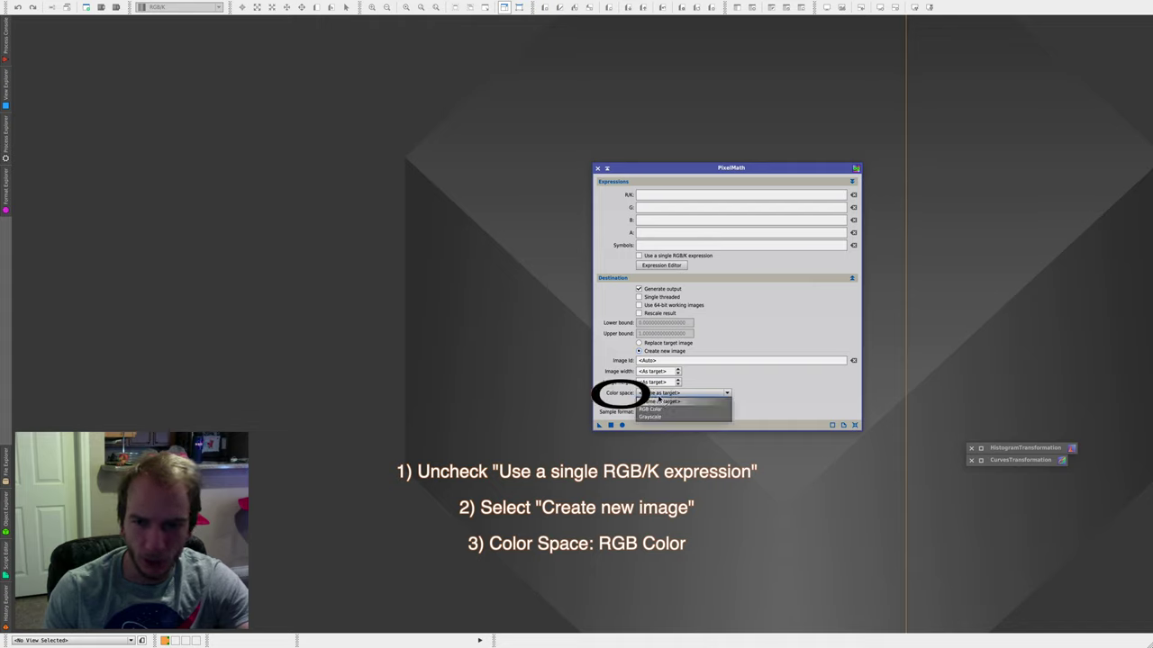
left_click(658, 409)
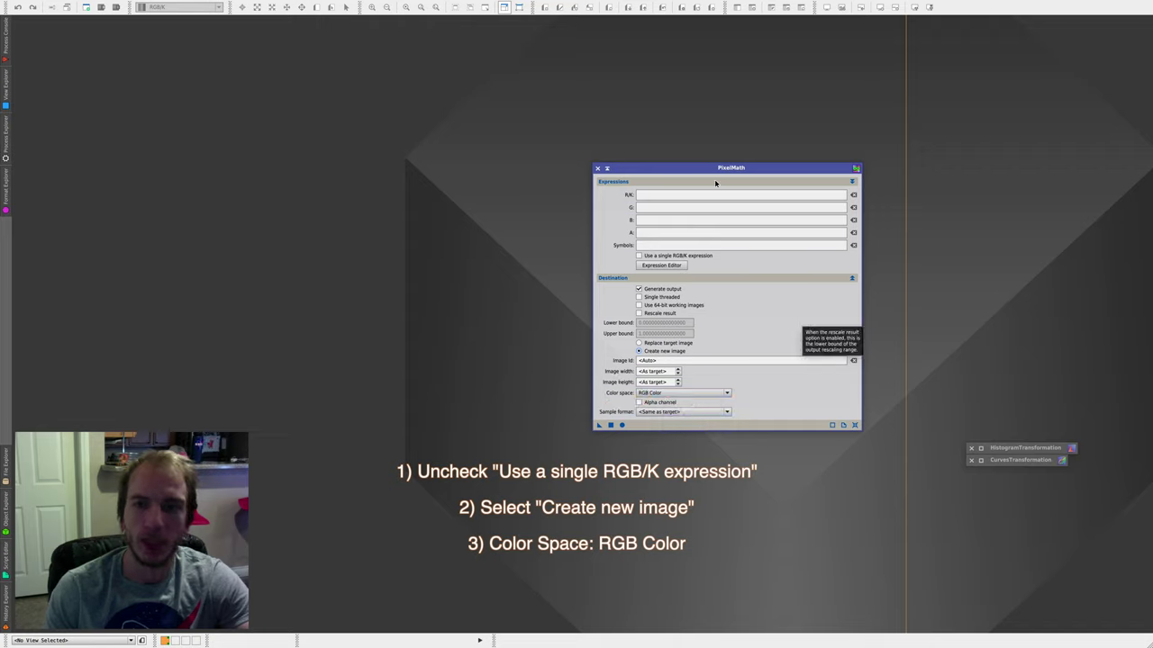
- Move PixelMath up and to the right and focus the R/K expression field
left_click_drag(714, 169, 906, 95)
left_click(880, 121)
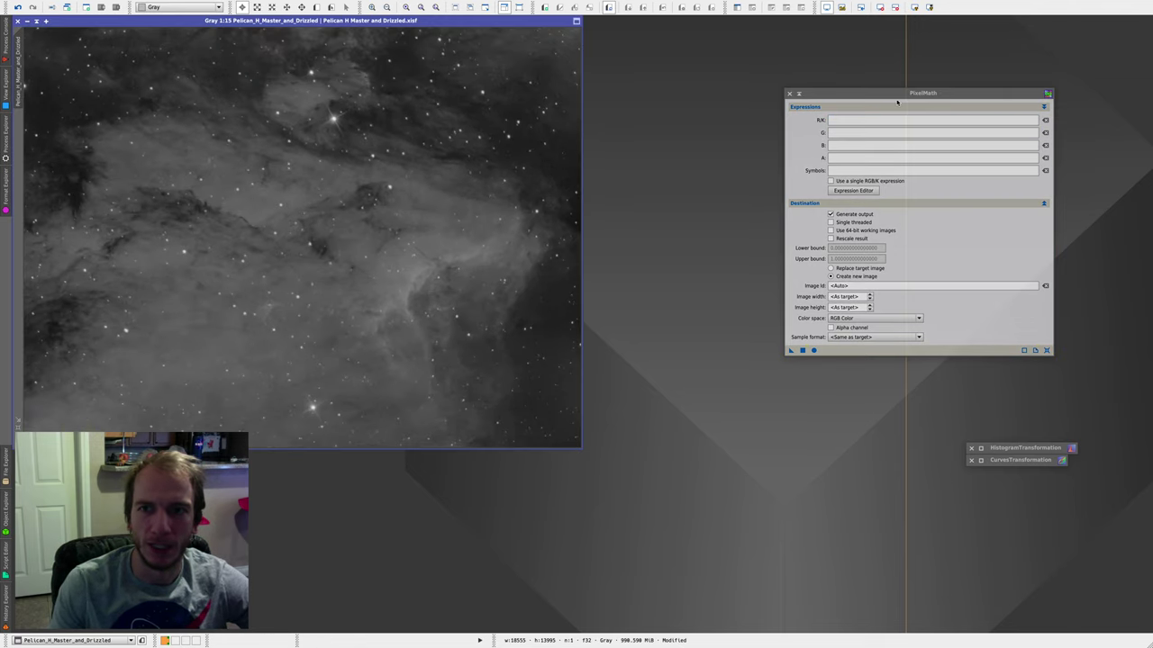
left_click(881, 126)
left_click(843, 134)
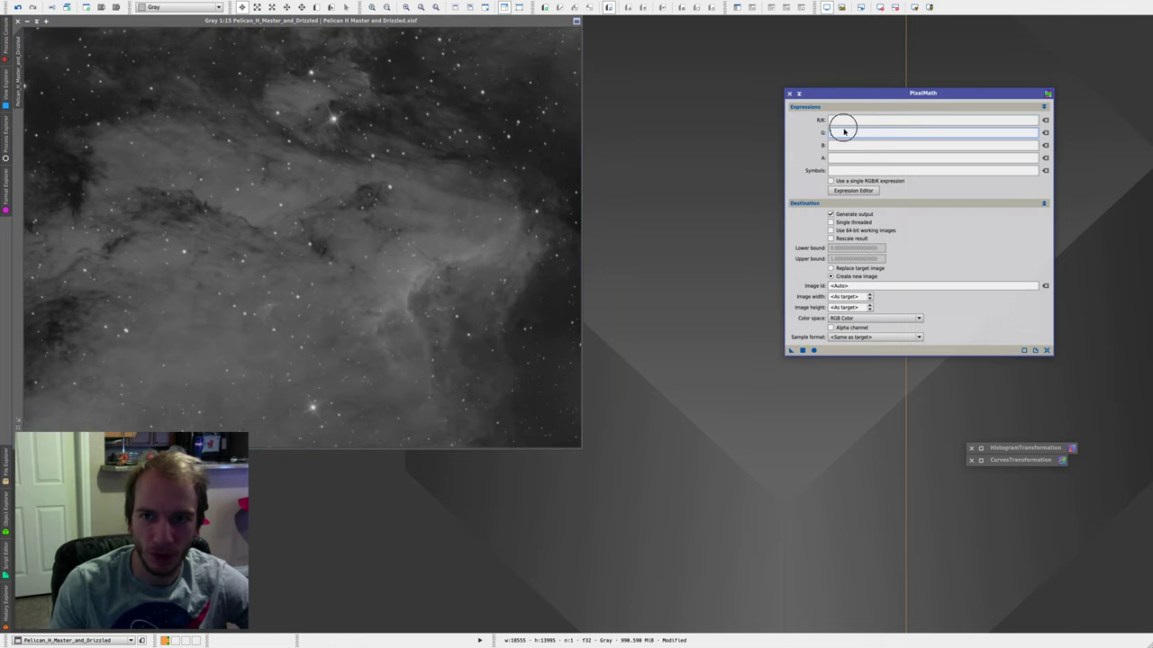
left_click(843, 121)
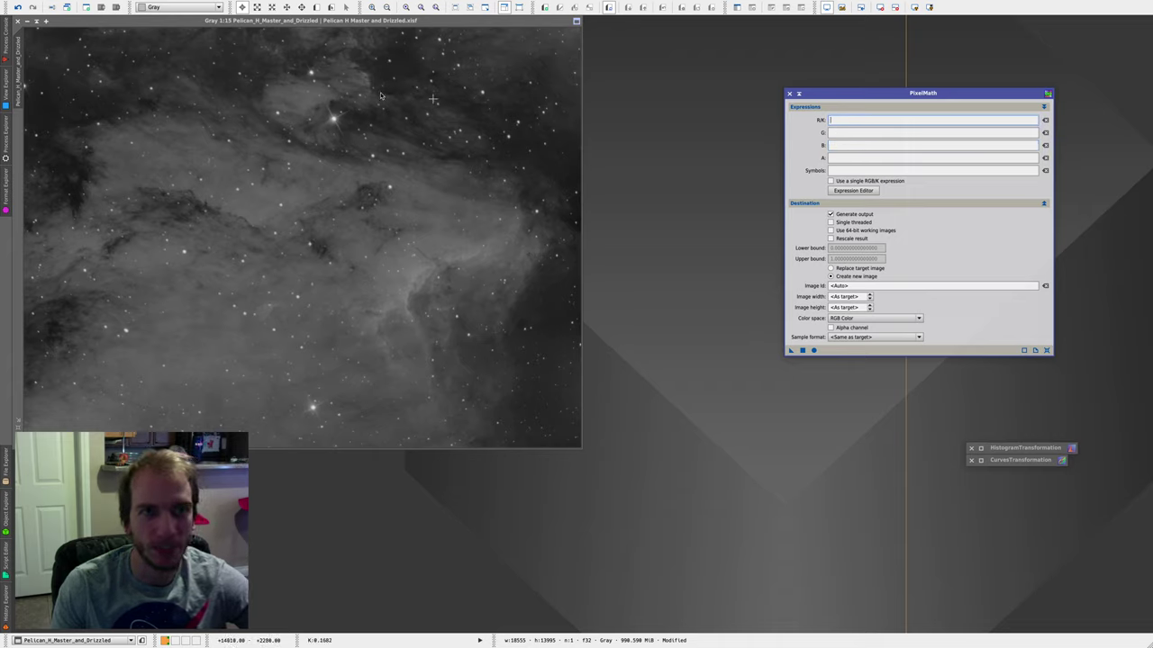
- Set the Ha master's identifier to H and give the OIII master a short identifier
right_click(343, 91)
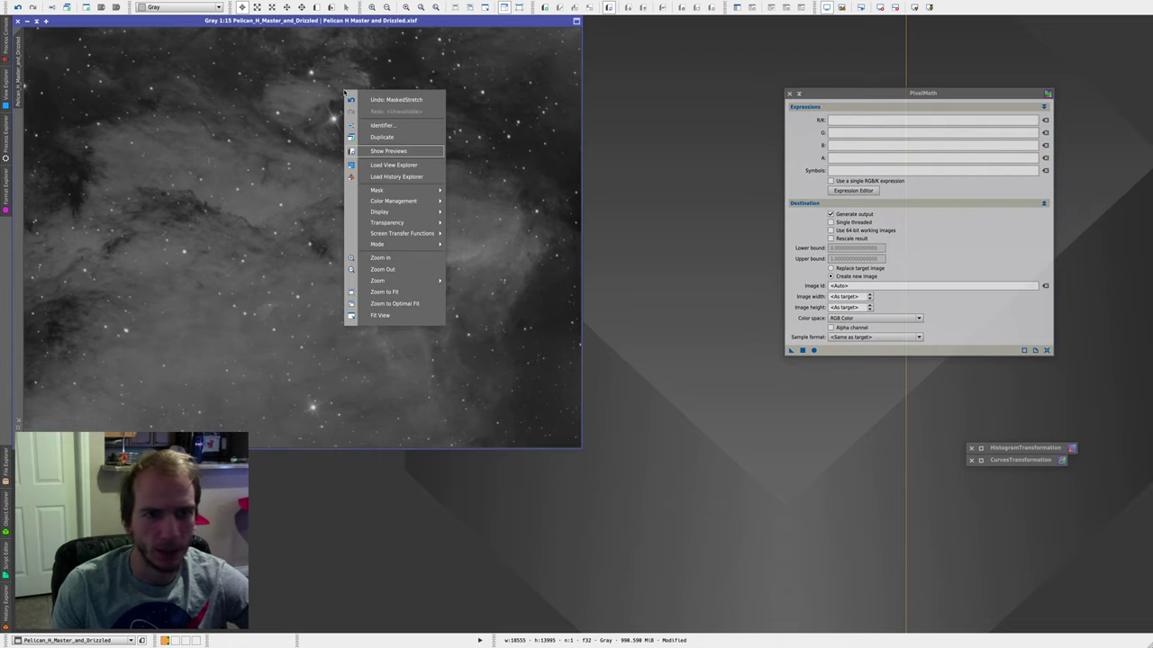
left_click(389, 126)
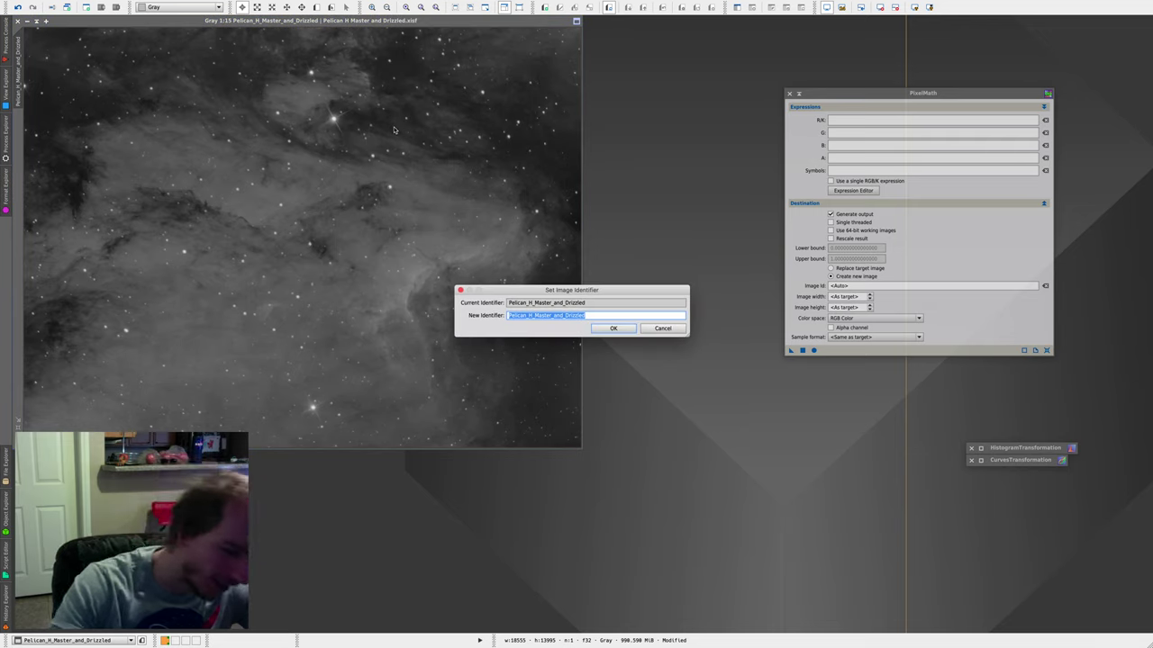
type("H")
key("Return")
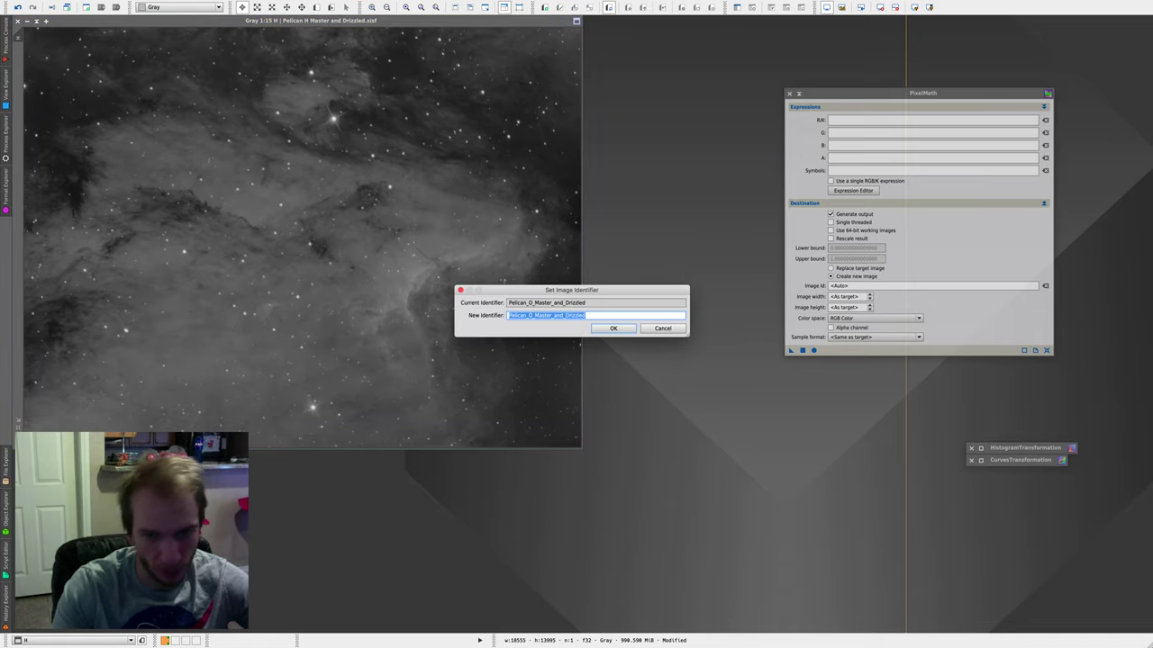
type("H")
key("Return")
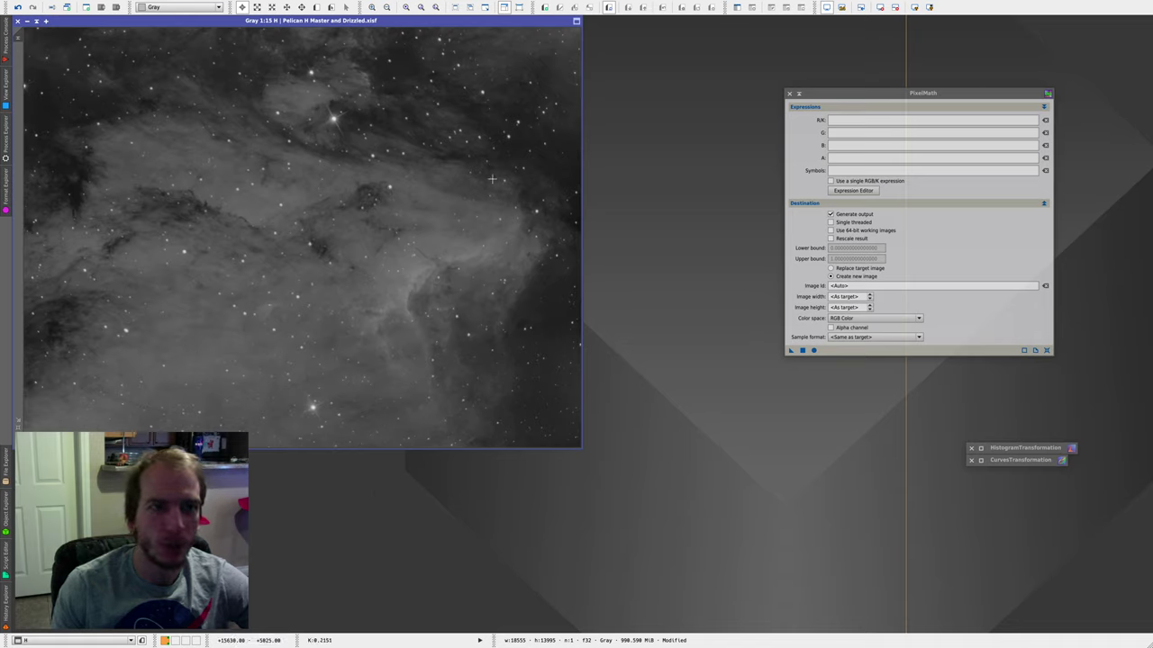
left_click(839, 119)
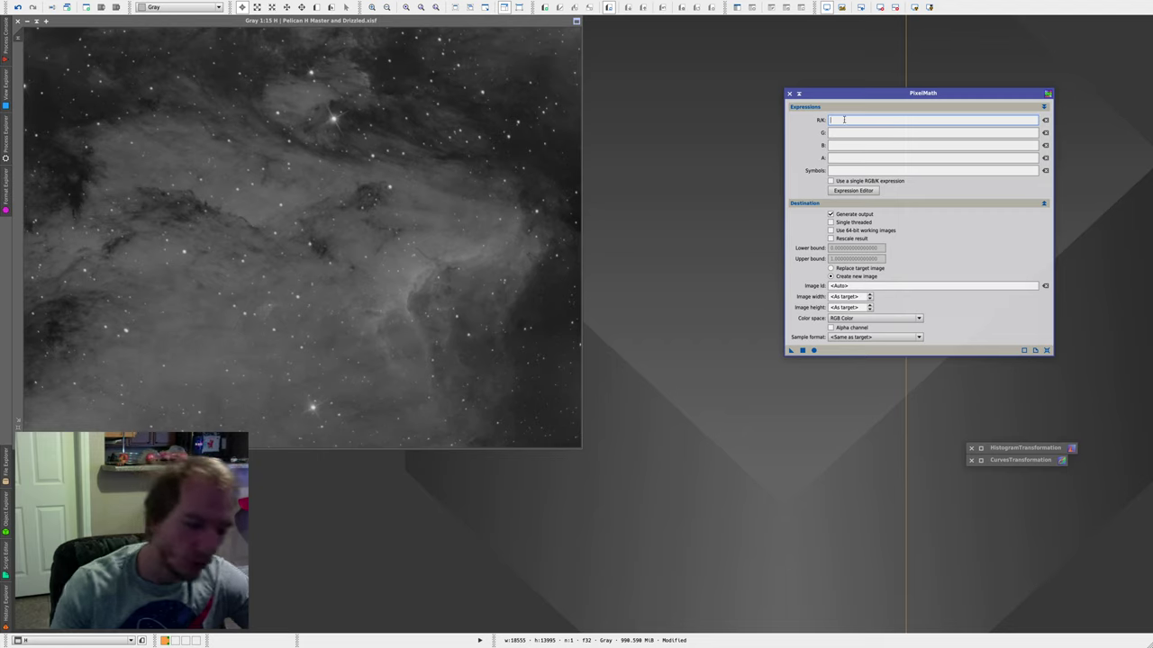
- Enter H as the red expression and apply PixelMath to create a new image
type("H")
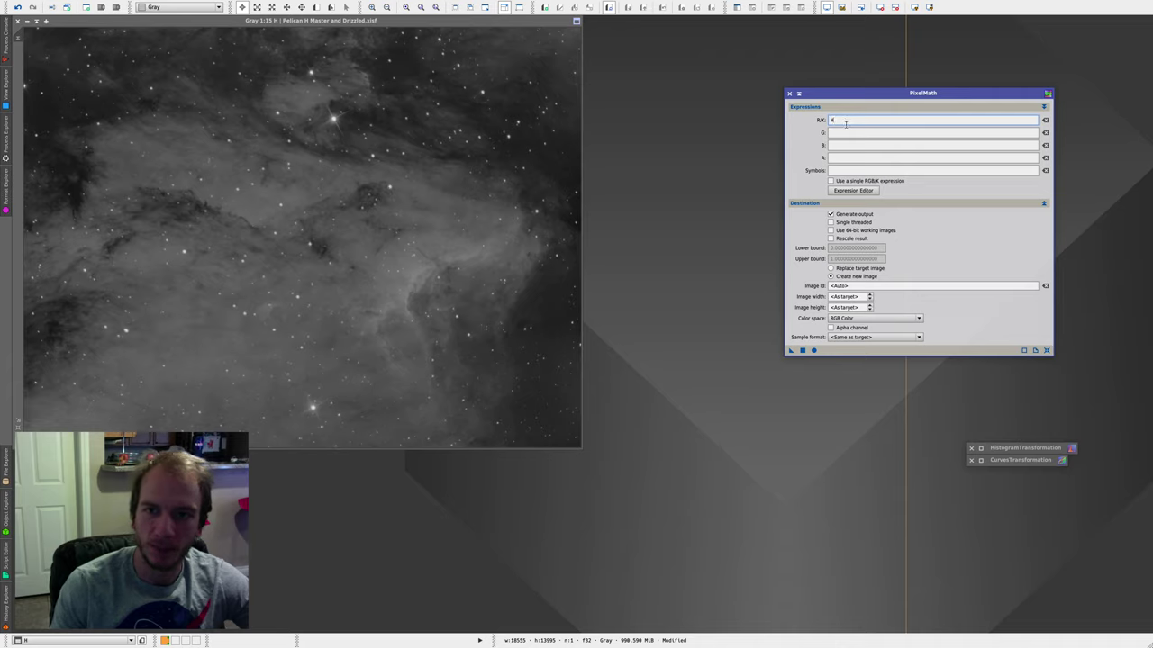
left_click(845, 132)
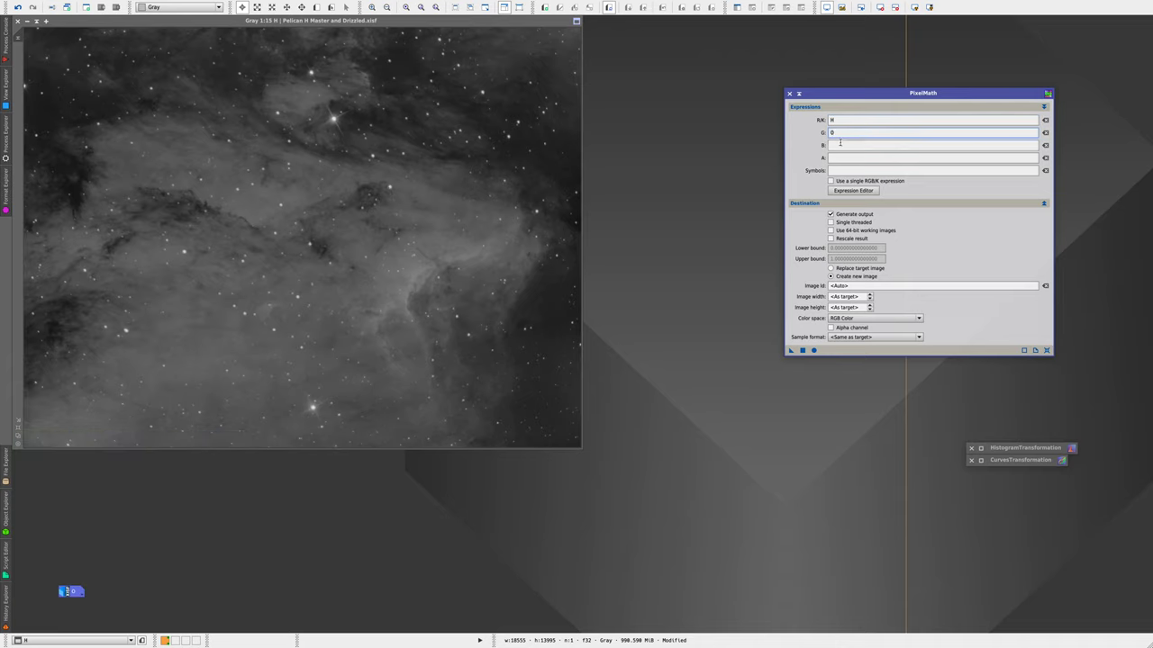
left_click(836, 148)
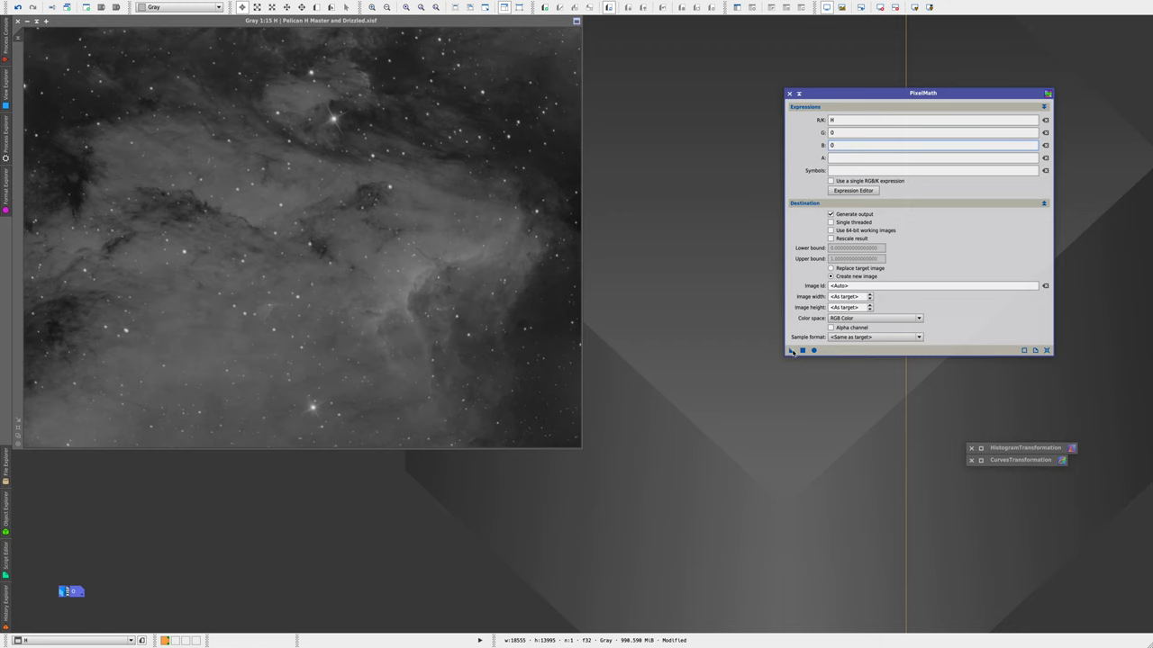
left_click_drag(791, 352, 400, 241)
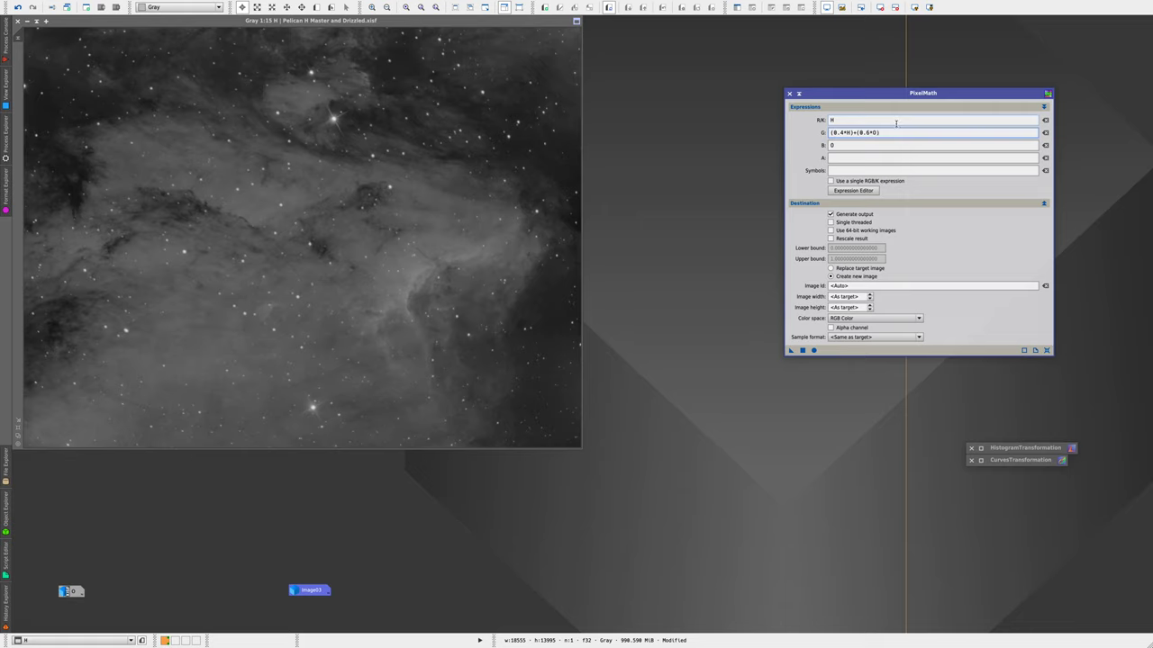
- Apply the updated expressions with G = (0.4*H)+(0.6*O), then minimize the resulting Image04
left_click_drag(789, 351, 404, 197)
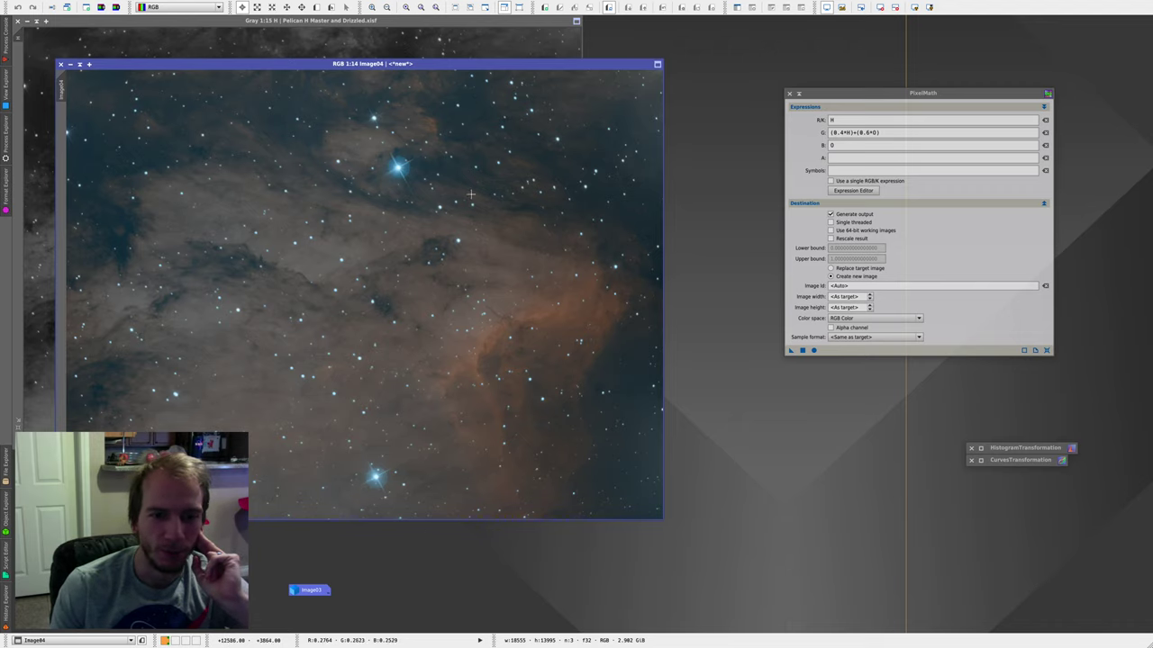
left_click(70, 64)
left_click_drag(378, 295, 306, 573)
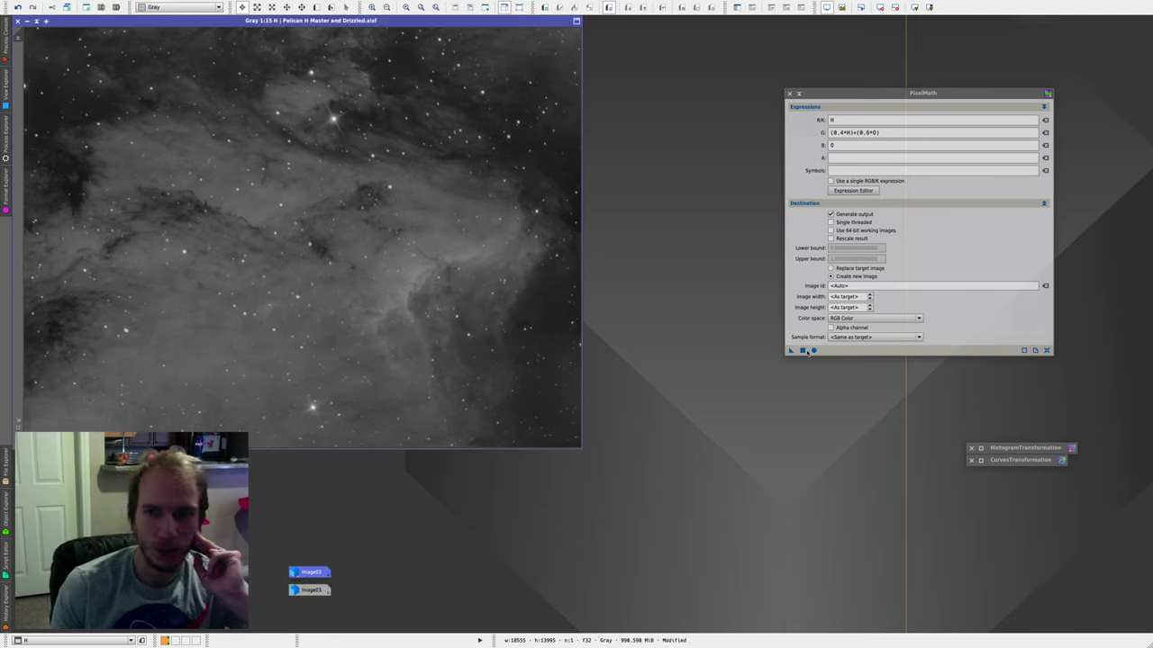
- Change the green expression to (0.6*H)+(0.4*O) and apply it to the Pelican H image
left_click(869, 133)
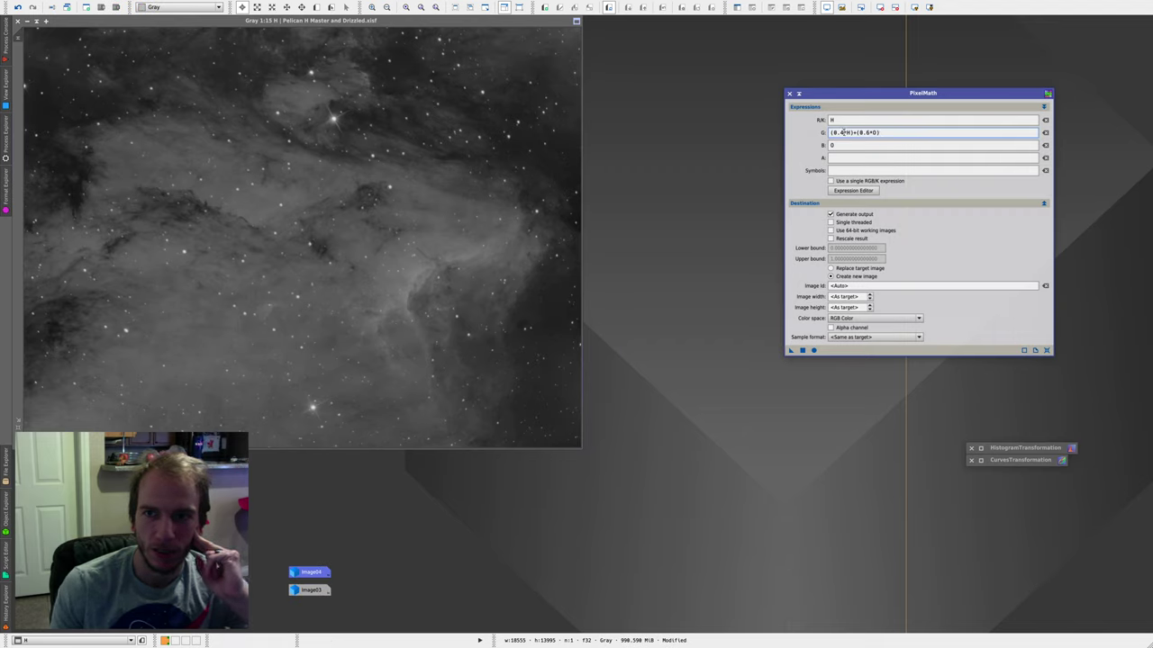
key("BackSpace")
type("6")
key("Right")
key("Right")
key("Right")
key("Right")
key("Right")
key("Right")
key("Right")
key("Right")
key("Right")
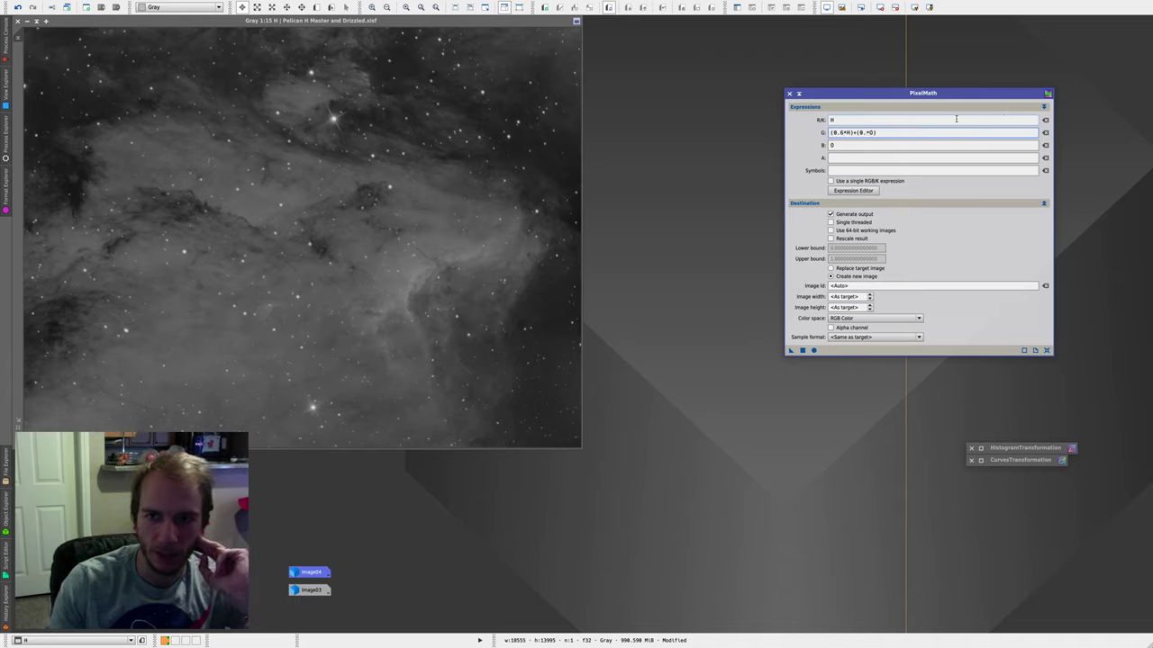
type("4")
left_click_drag(791, 350, 545, 308)
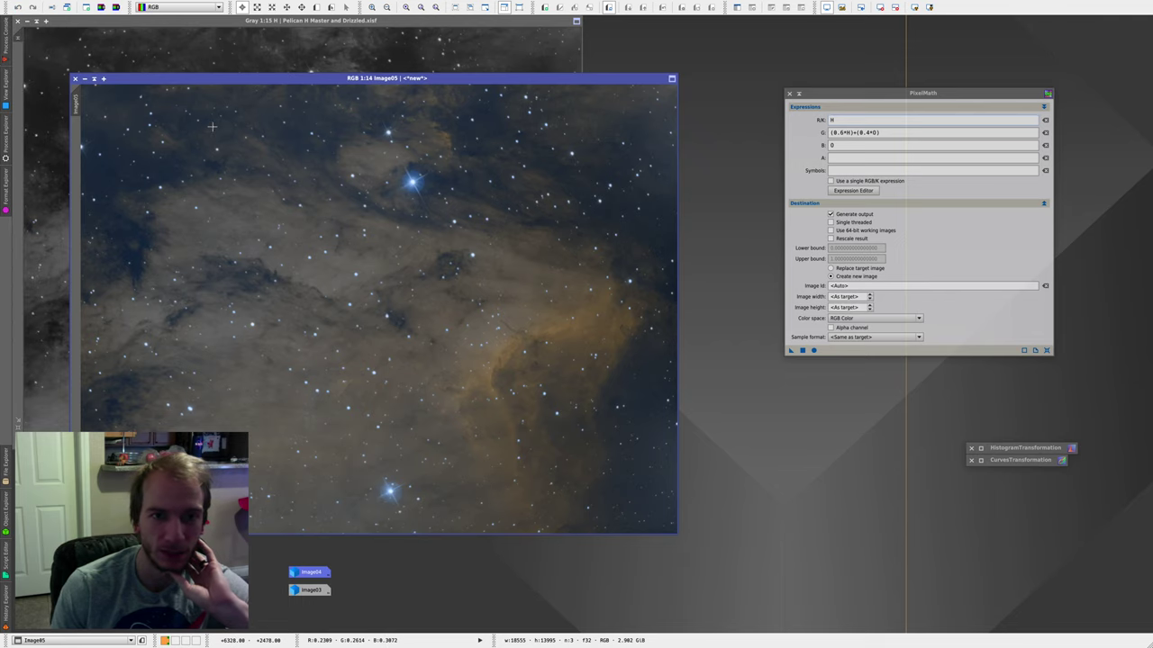
- Iconify Image05 beside Image04 and Image03, then generate a swapped version with R = O and B = H
left_click(84, 78)
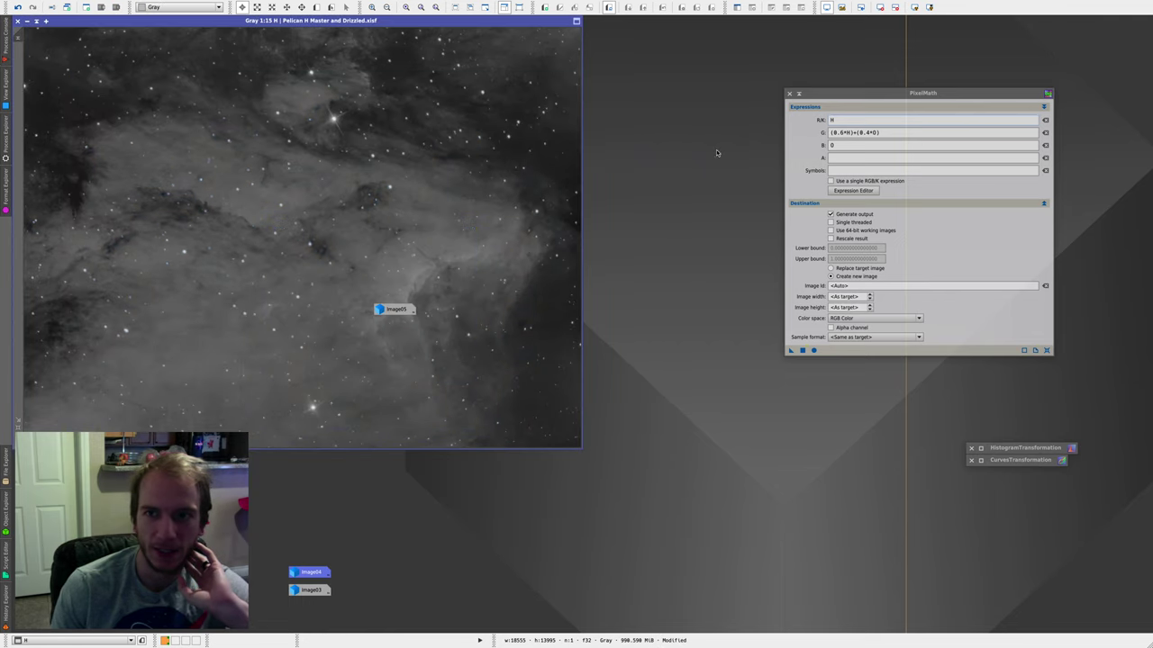
left_click_drag(394, 309, 338, 554)
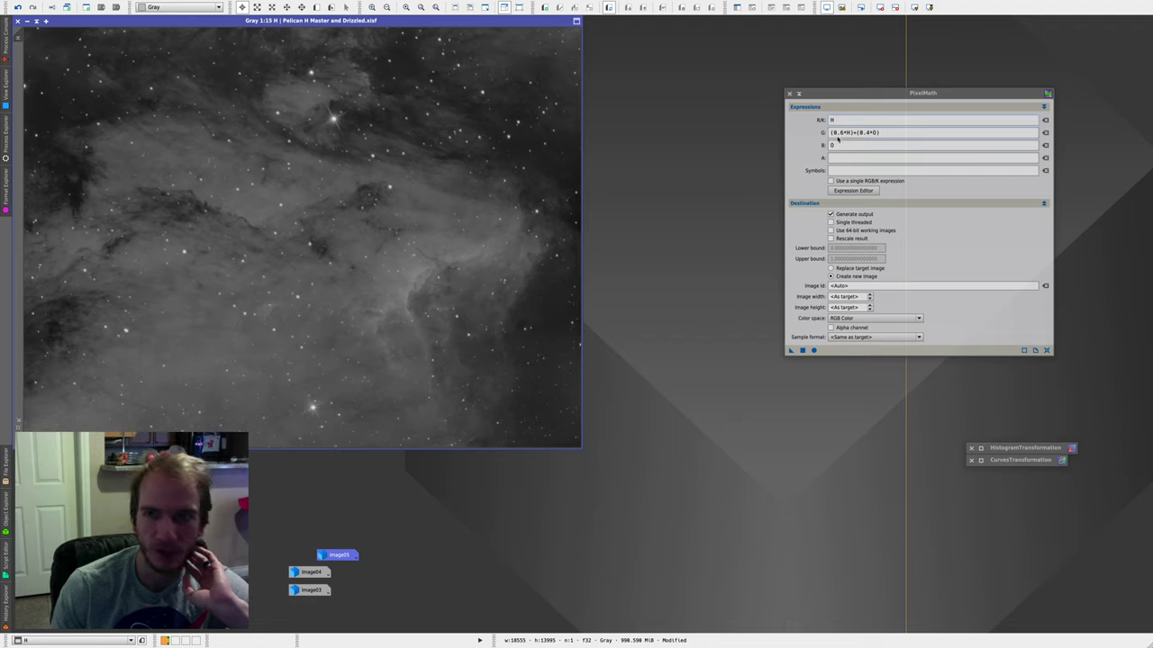
left_click(840, 119)
left_click_drag(841, 119, 783, 146)
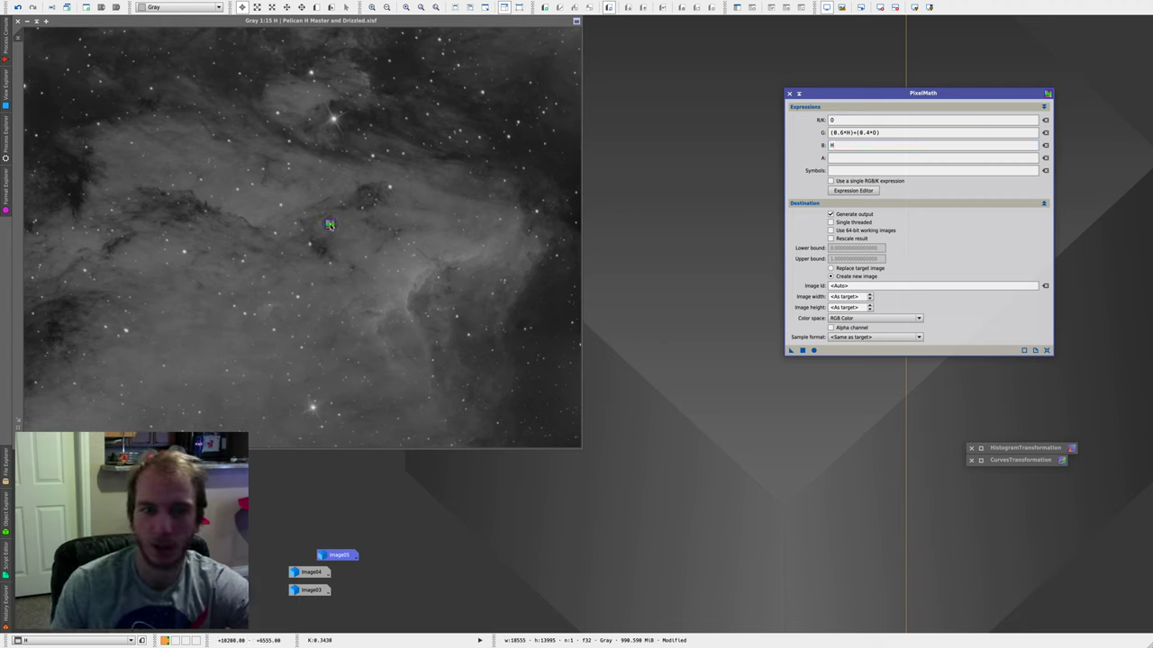
left_click(802, 351)
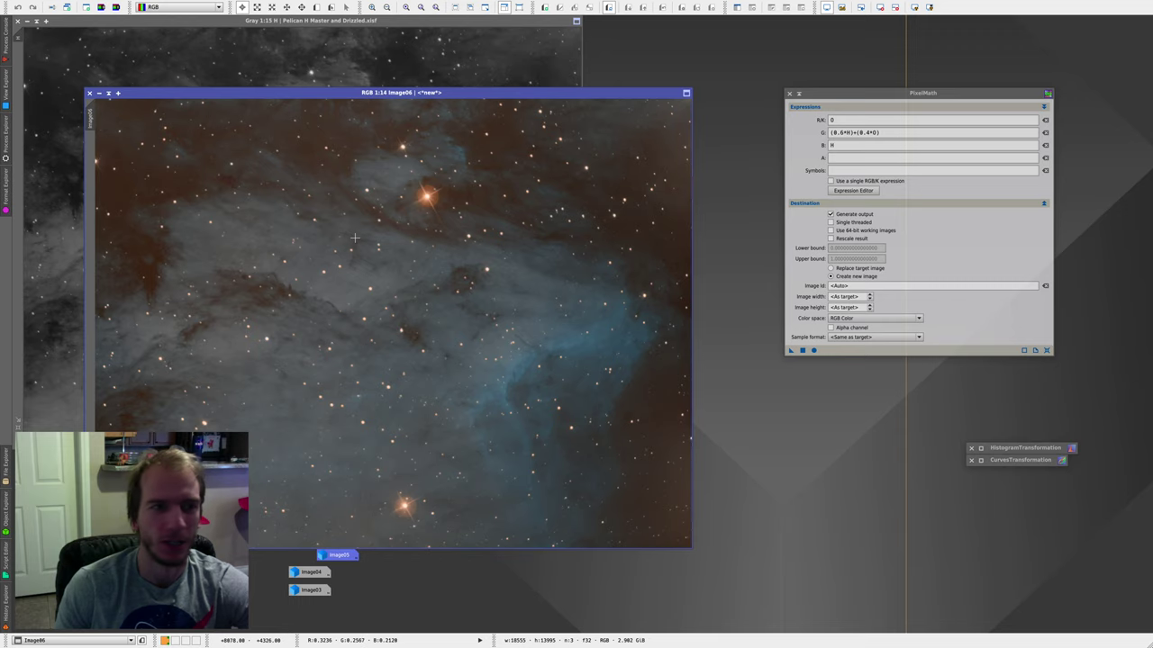
- Close Image06, restore Image05 from its icon, and open BackgroundNeutralization and ColorCalibration stacked together
left_click(89, 92)
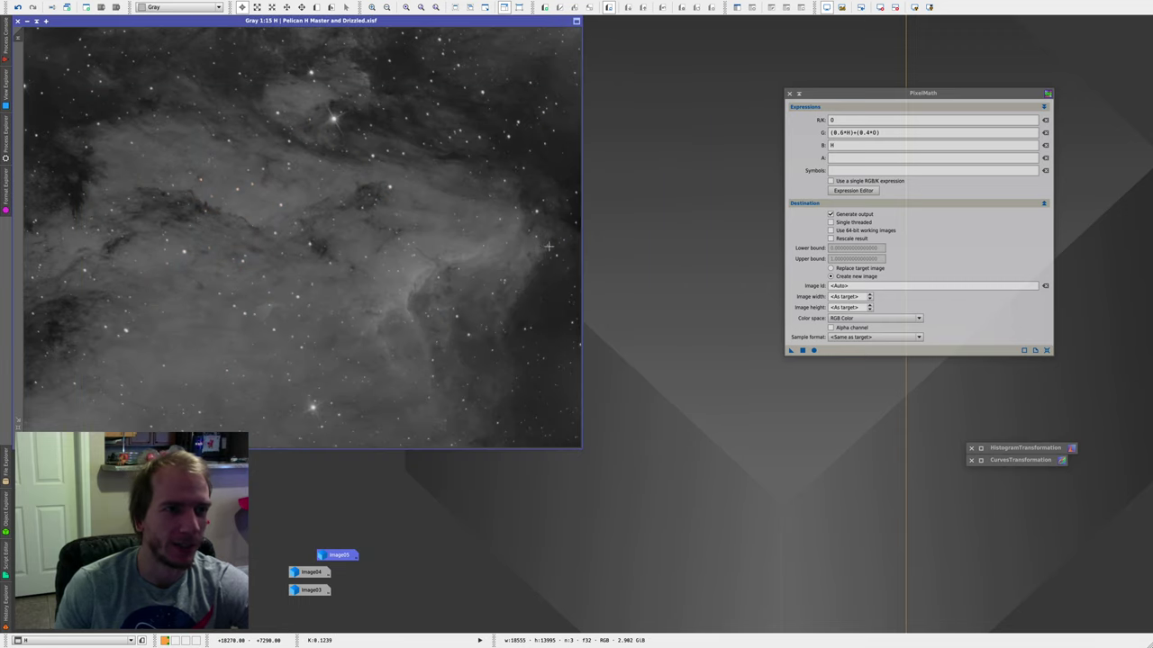
left_click(332, 559)
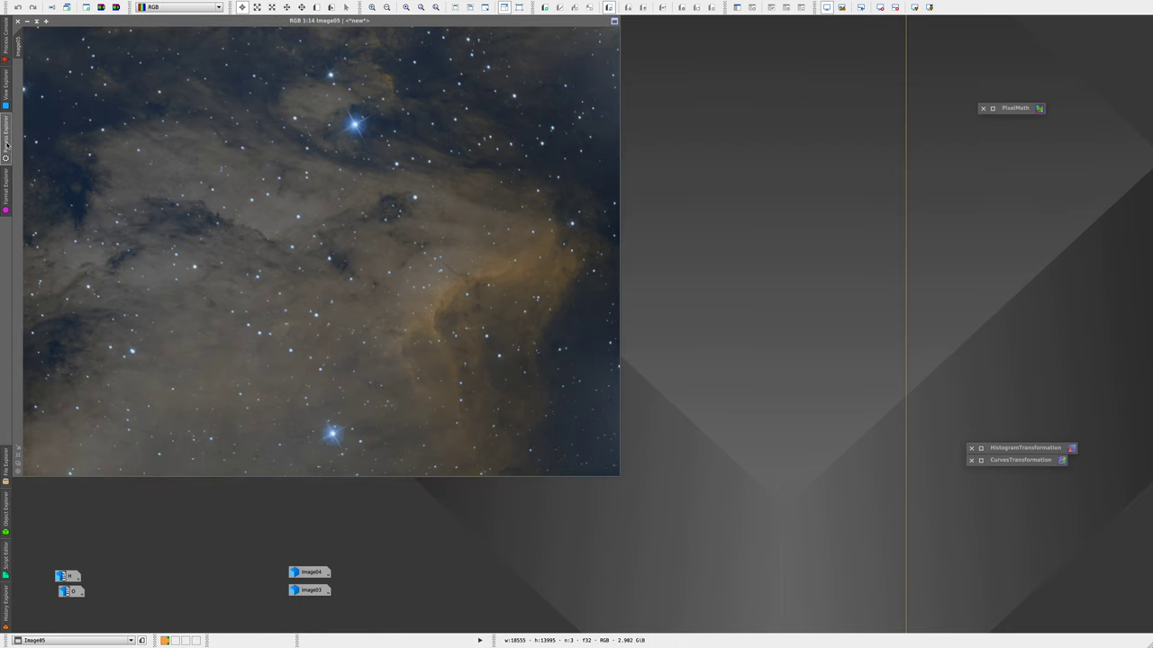
left_click(4, 135)
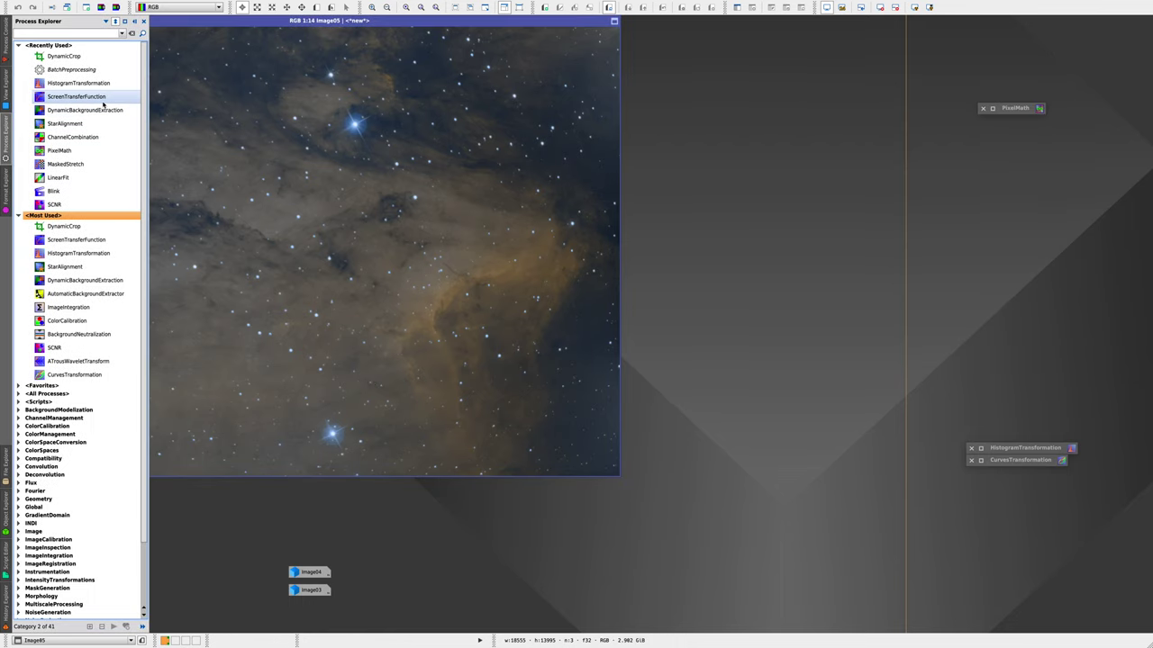
double_click(63, 335)
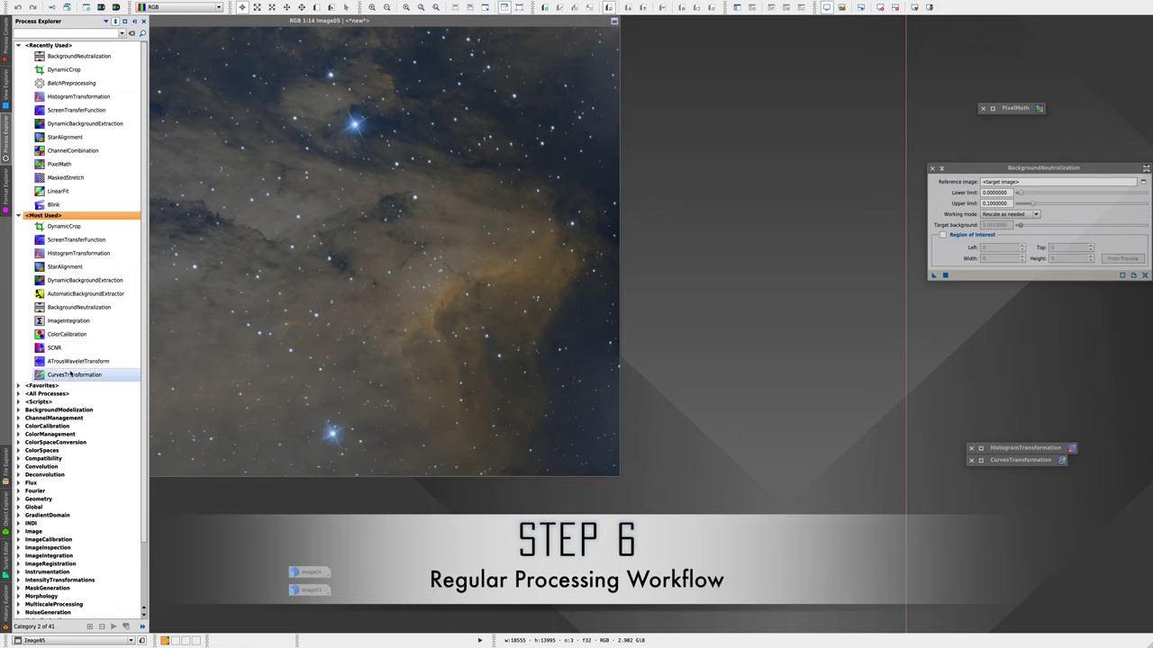
double_click(70, 335)
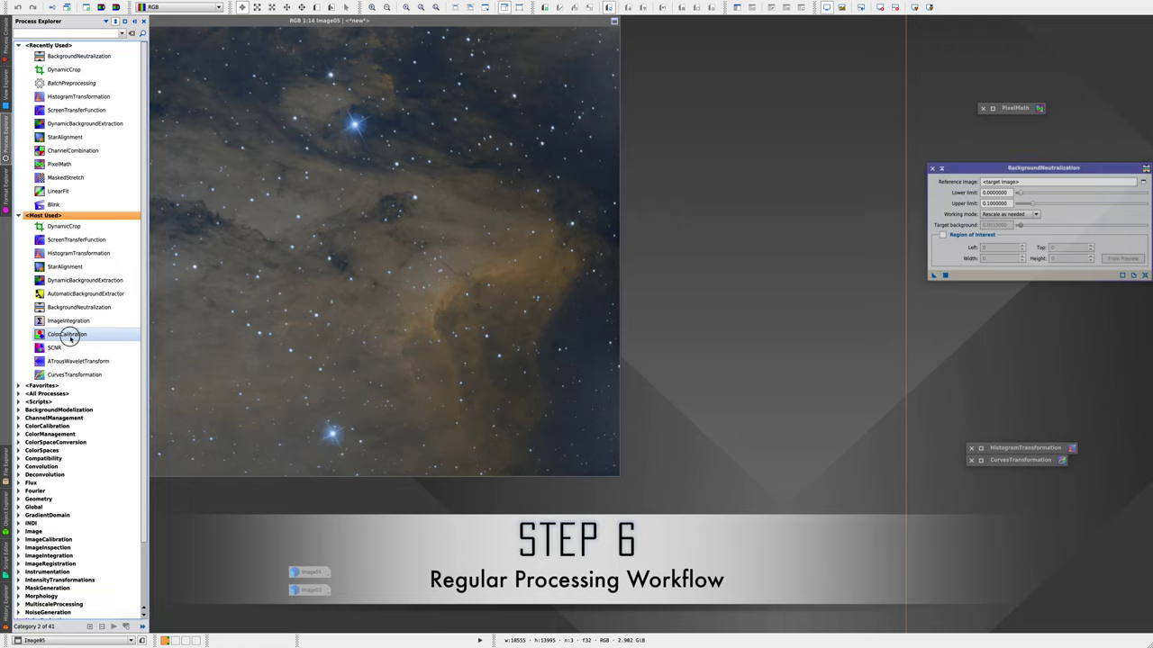
left_click_drag(1061, 174, 1063, 302)
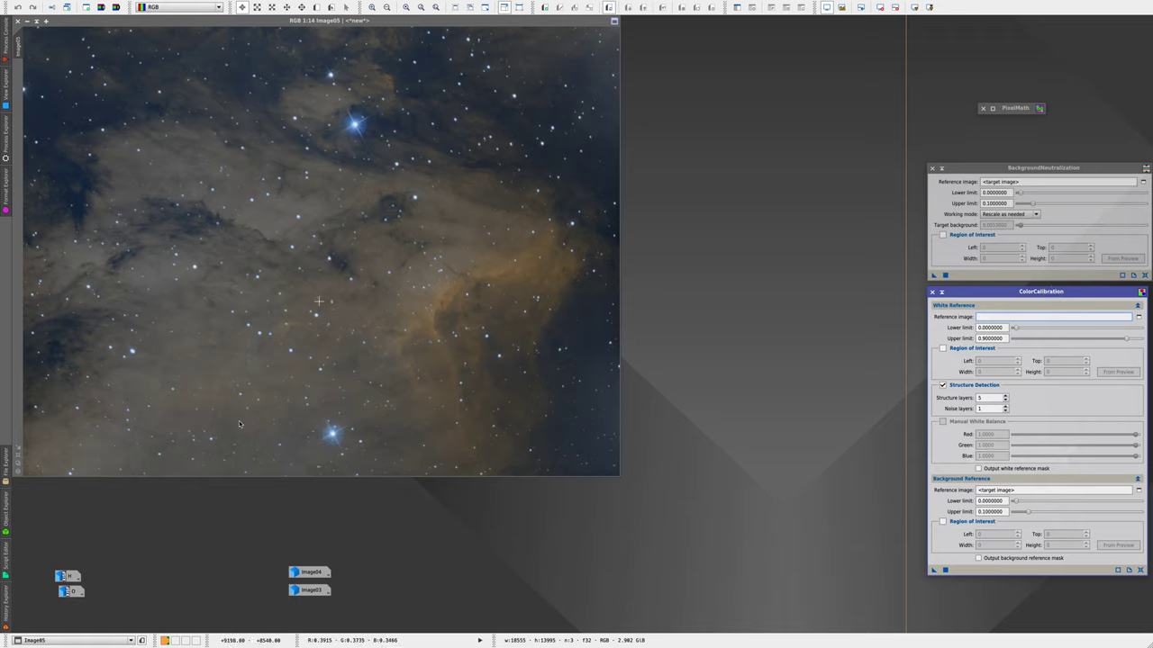
left_click(1052, 168)
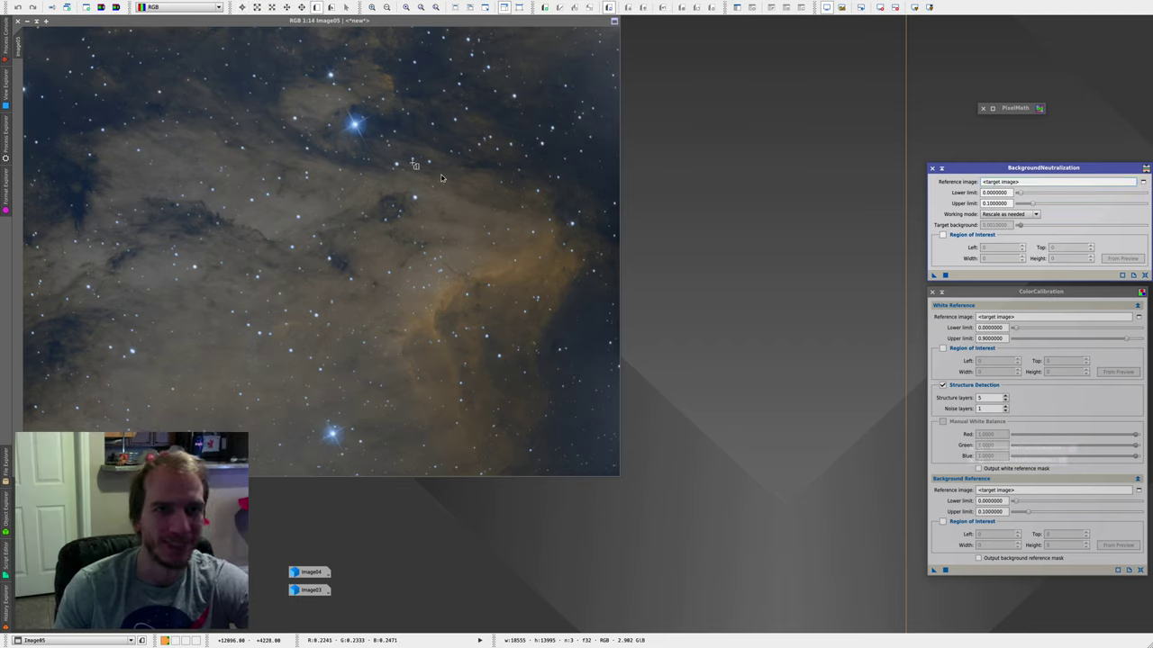
- Draw Preview01 on empty sky and Preview02 on the nebula, then neutralize the background using Image05->Preview01
left_click_drag(597, 368, 582, 365)
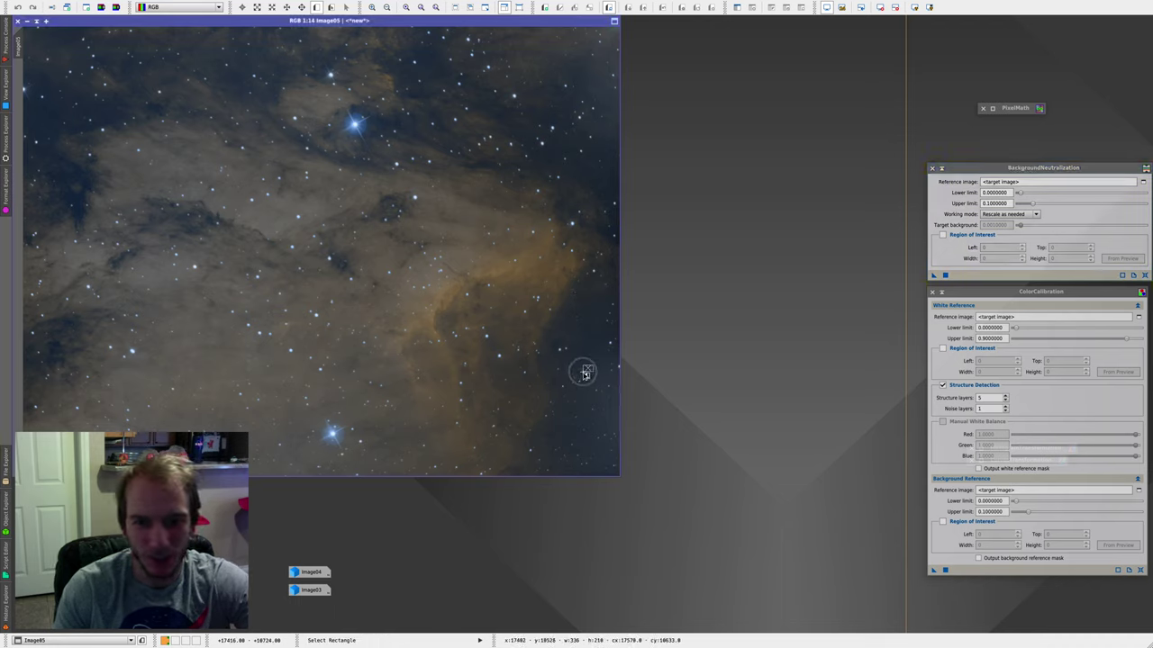
left_click_drag(539, 206, 311, 357)
left_click(1143, 181)
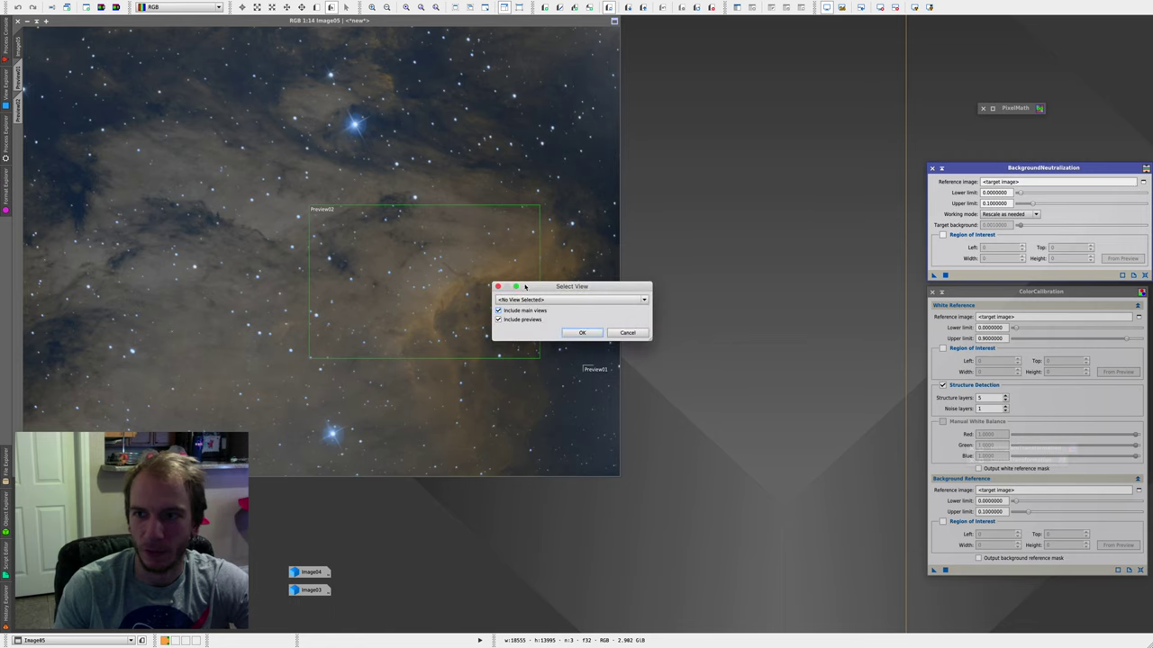
left_click(529, 300)
left_click(530, 355)
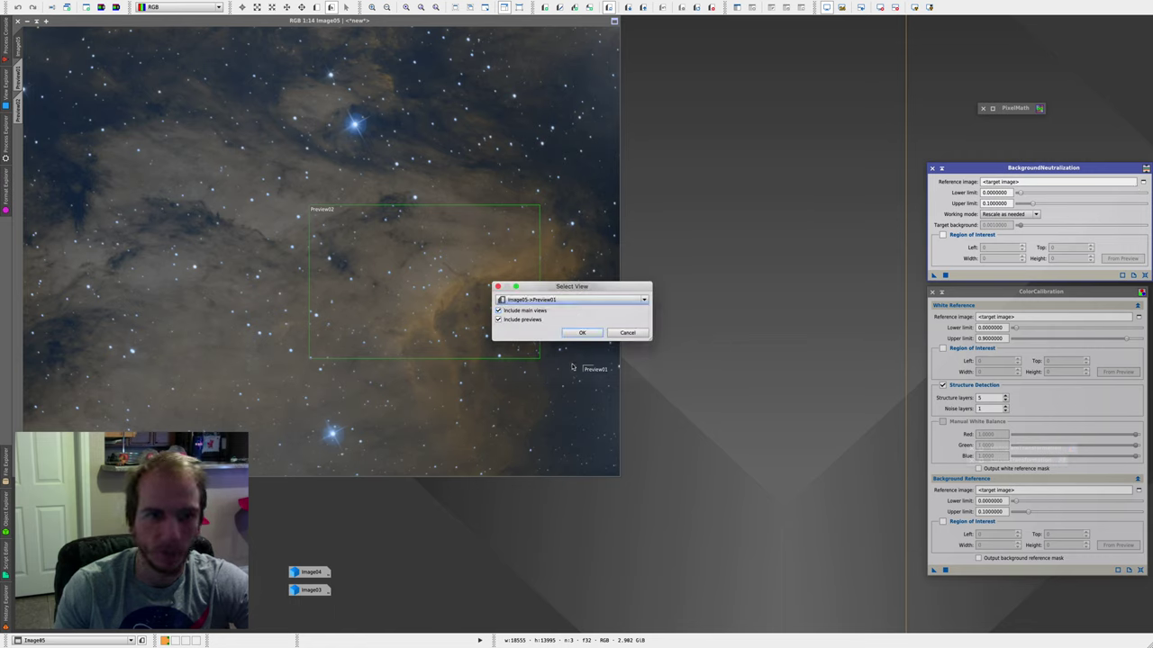
left_click(581, 333)
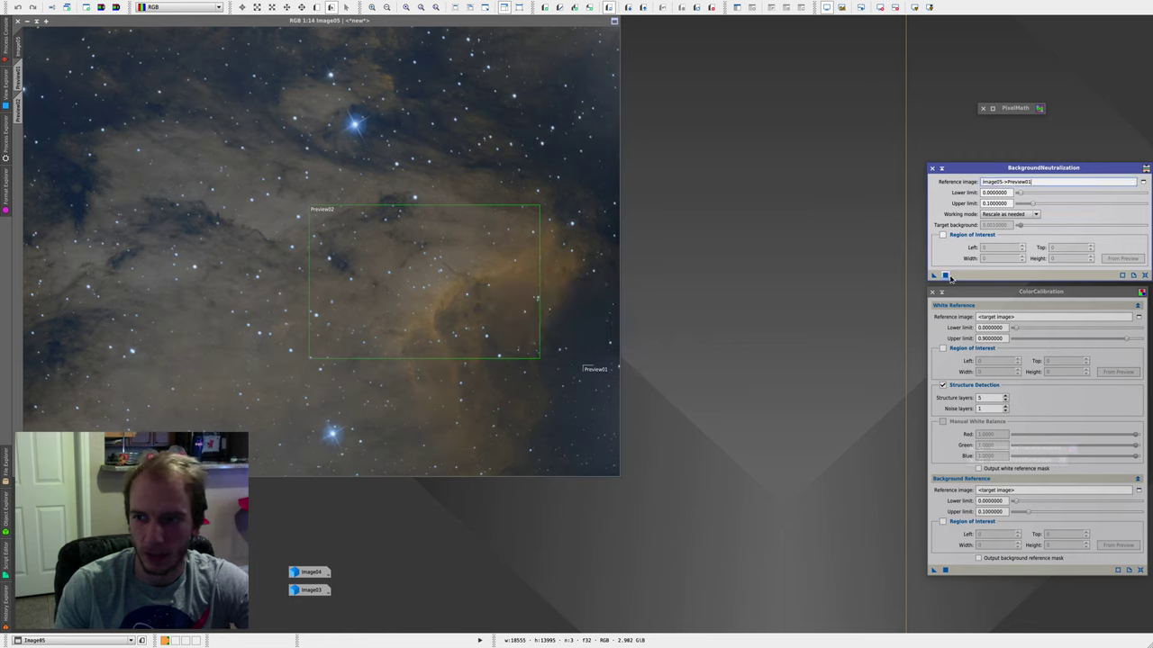
left_click(945, 275)
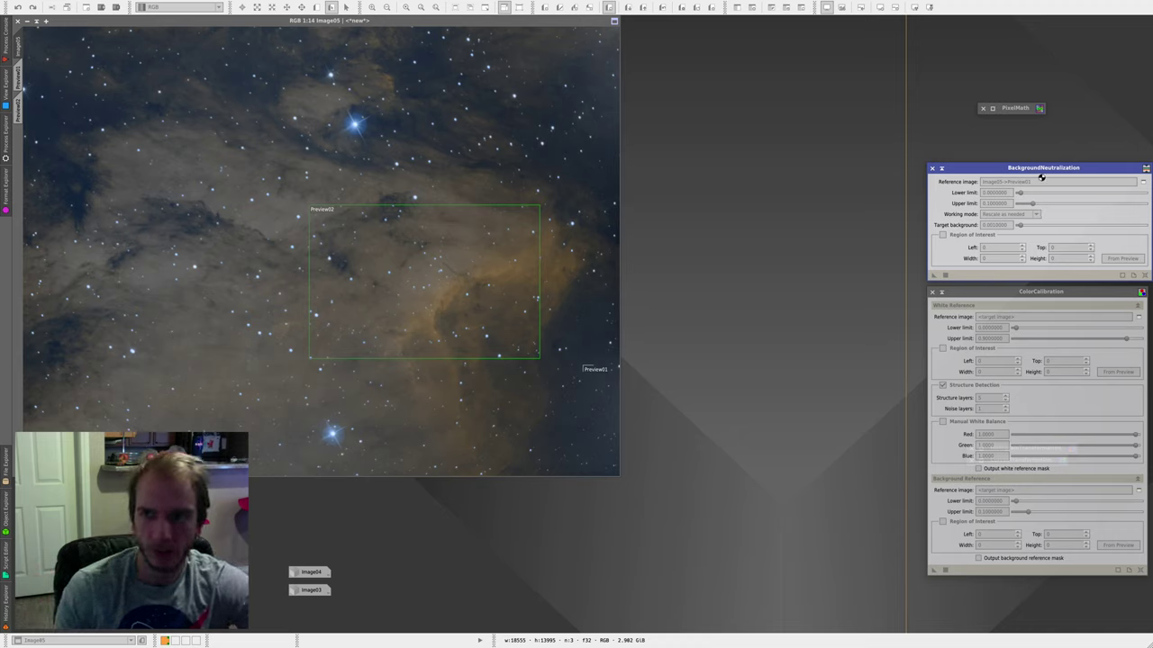
- Set ColorCalibration's white reference to Image05->Preview02
left_click(945, 275)
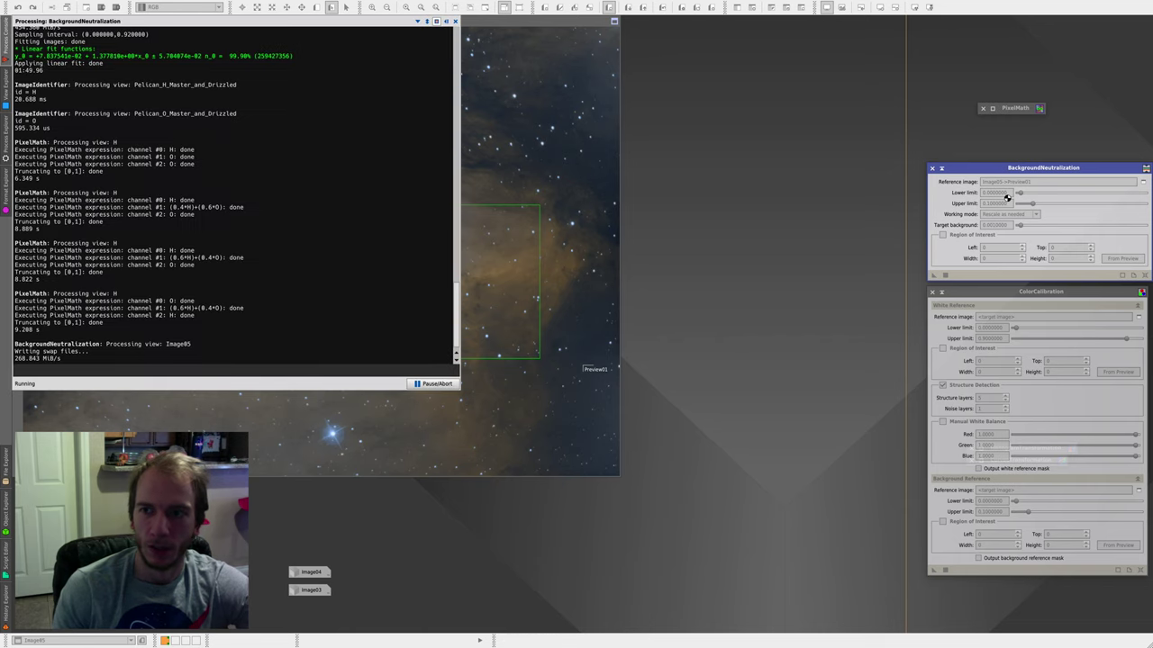
left_click(1138, 317)
left_click(577, 299)
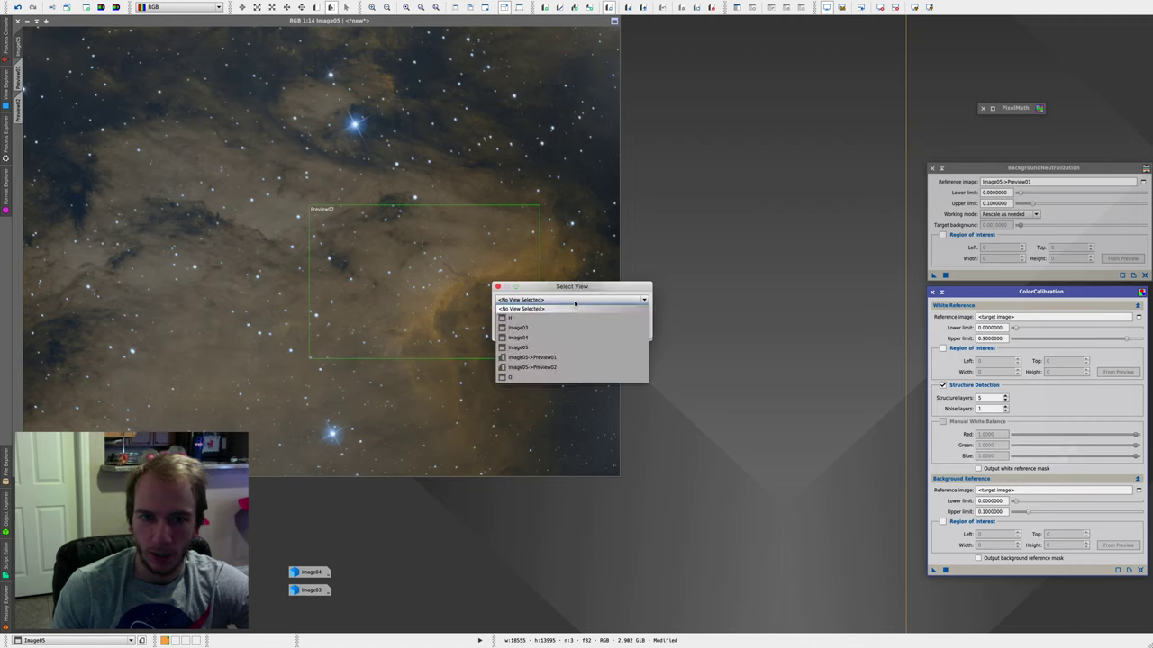
left_click(545, 358)
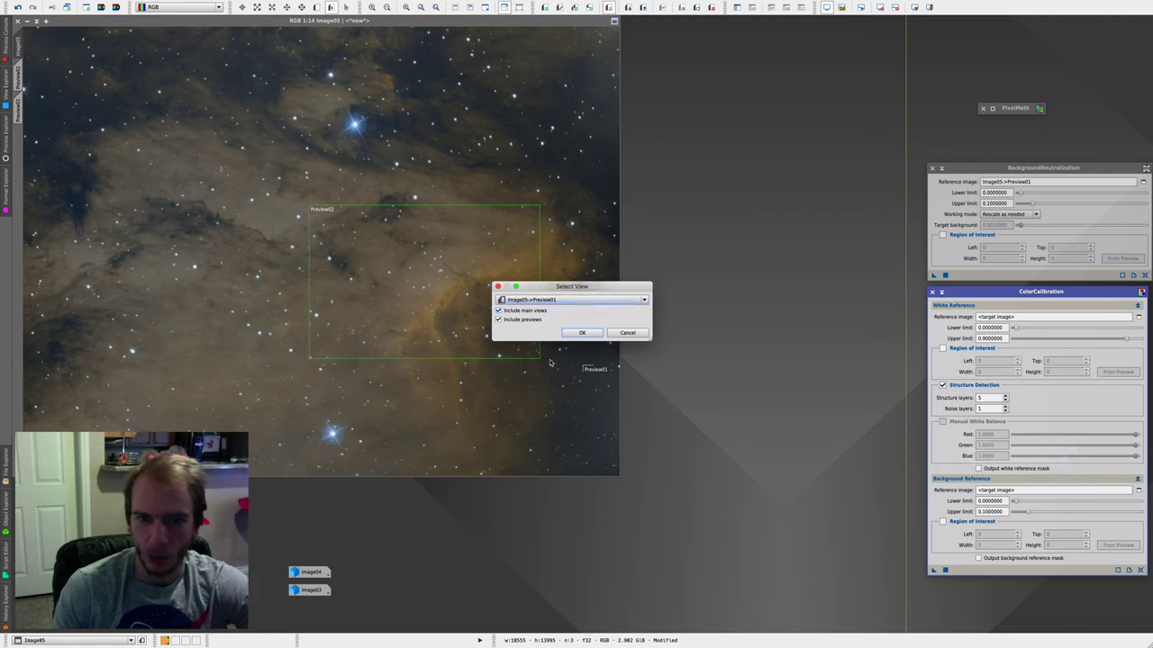
left_click(572, 299)
left_click(550, 356)
left_click(582, 332)
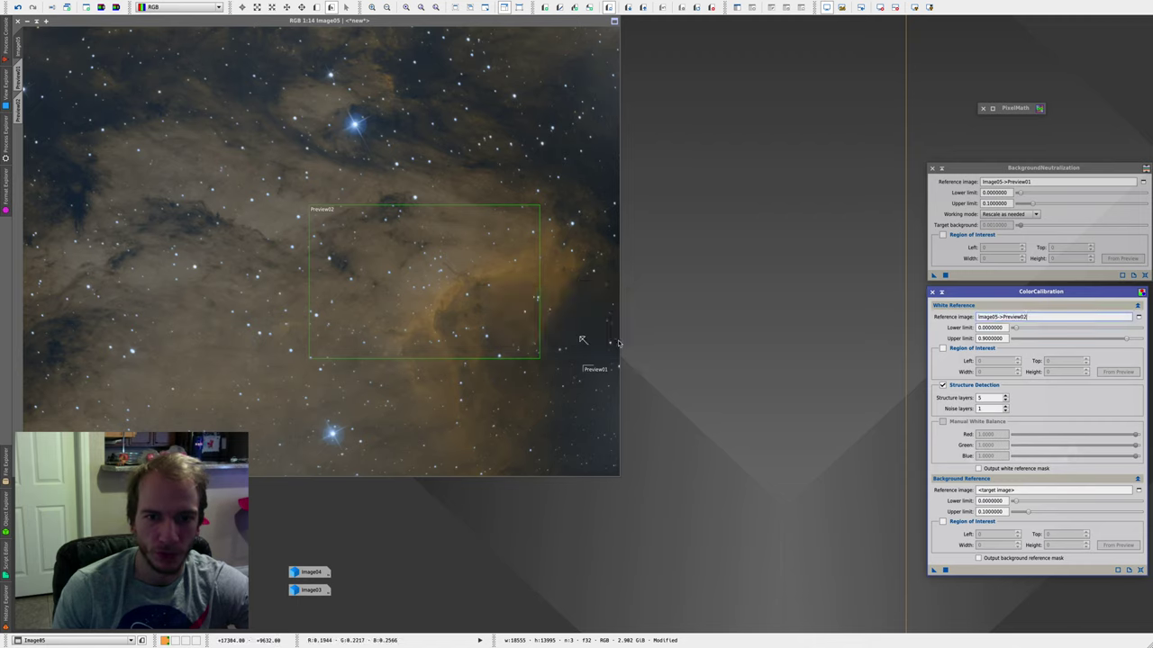
- Set the background reference to Image05->Preview01 and apply the colour calibration to Image05
left_click(1138, 490)
left_click(572, 299)
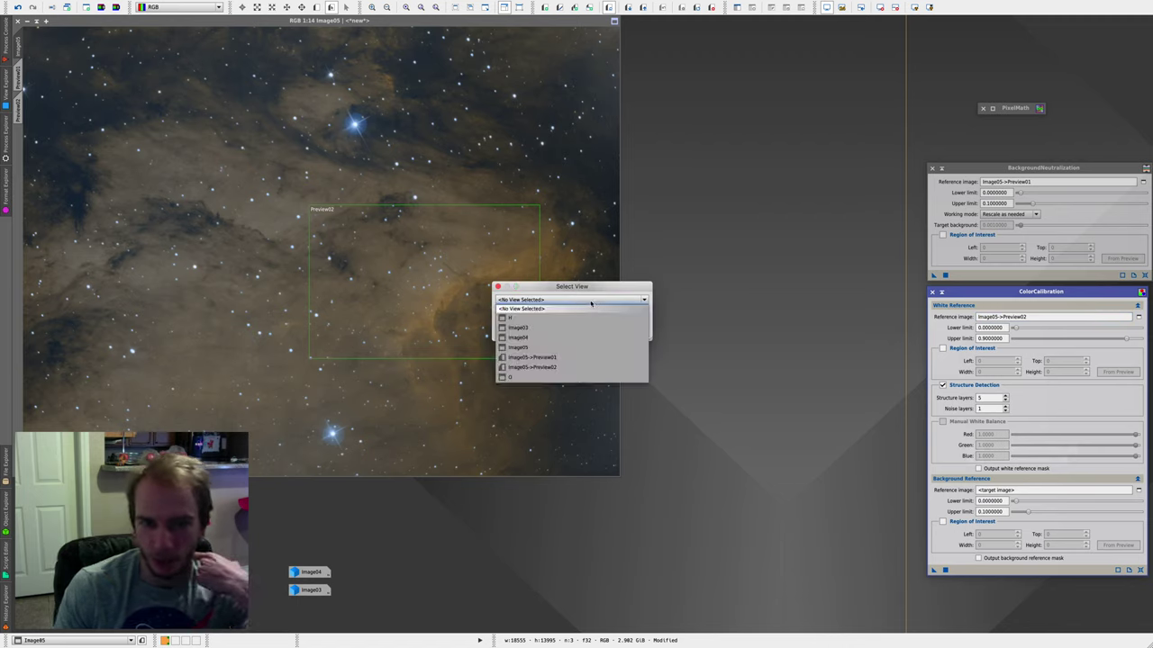
left_click(540, 356)
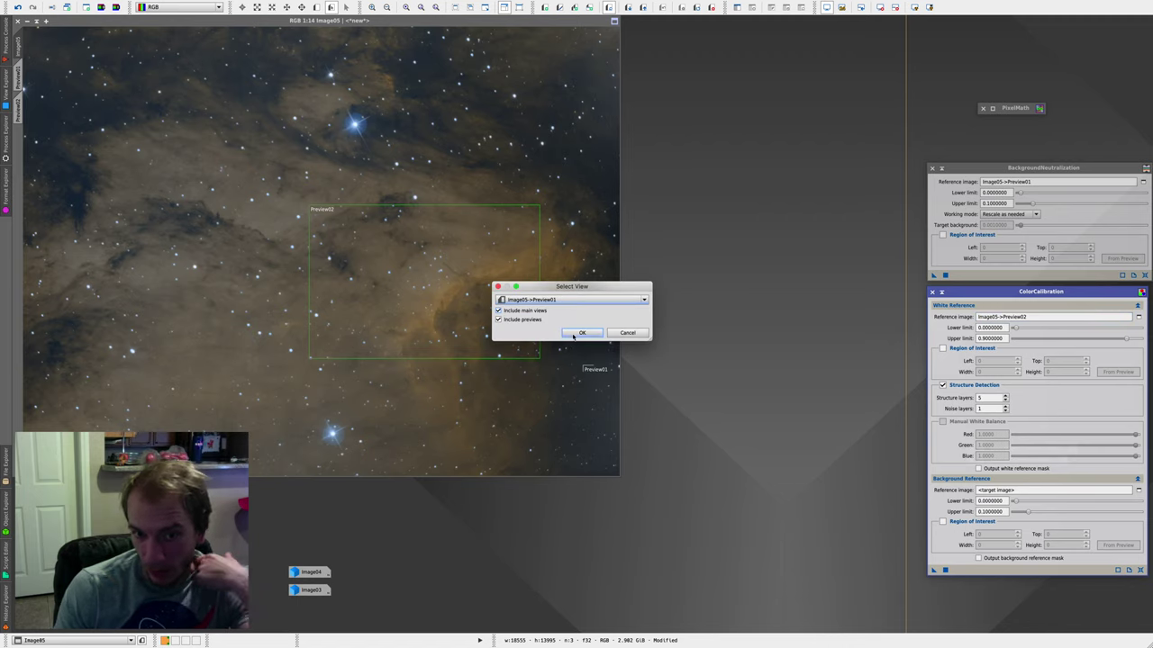
left_click(578, 333)
left_click(943, 570)
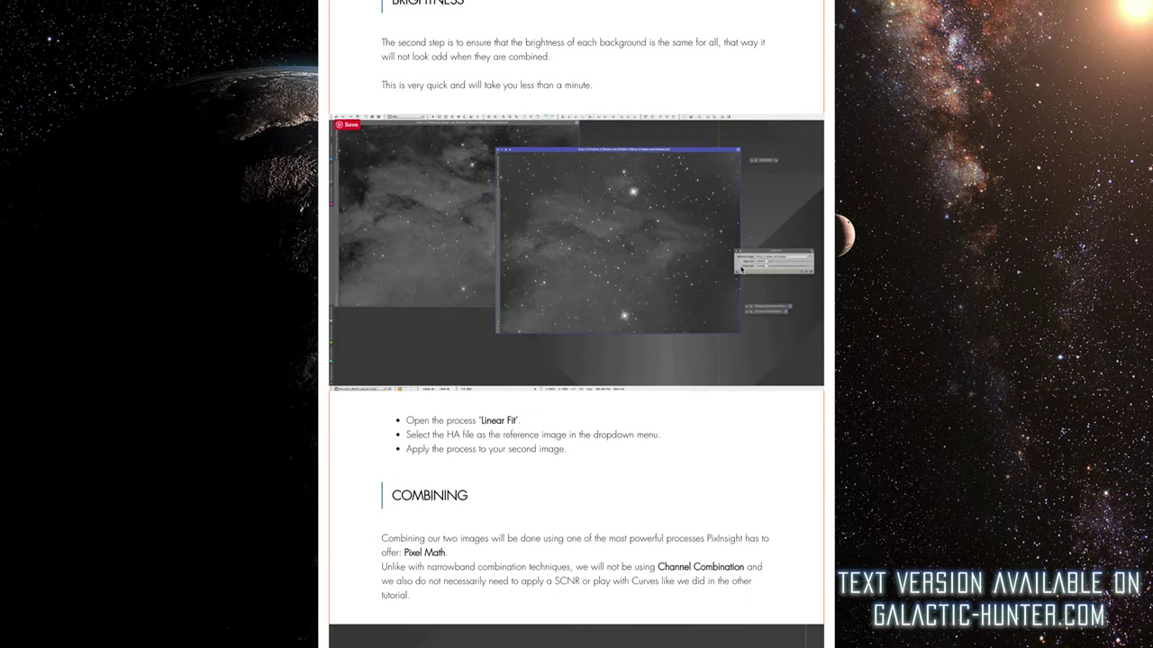
scroll(740, 268, "down", 20)
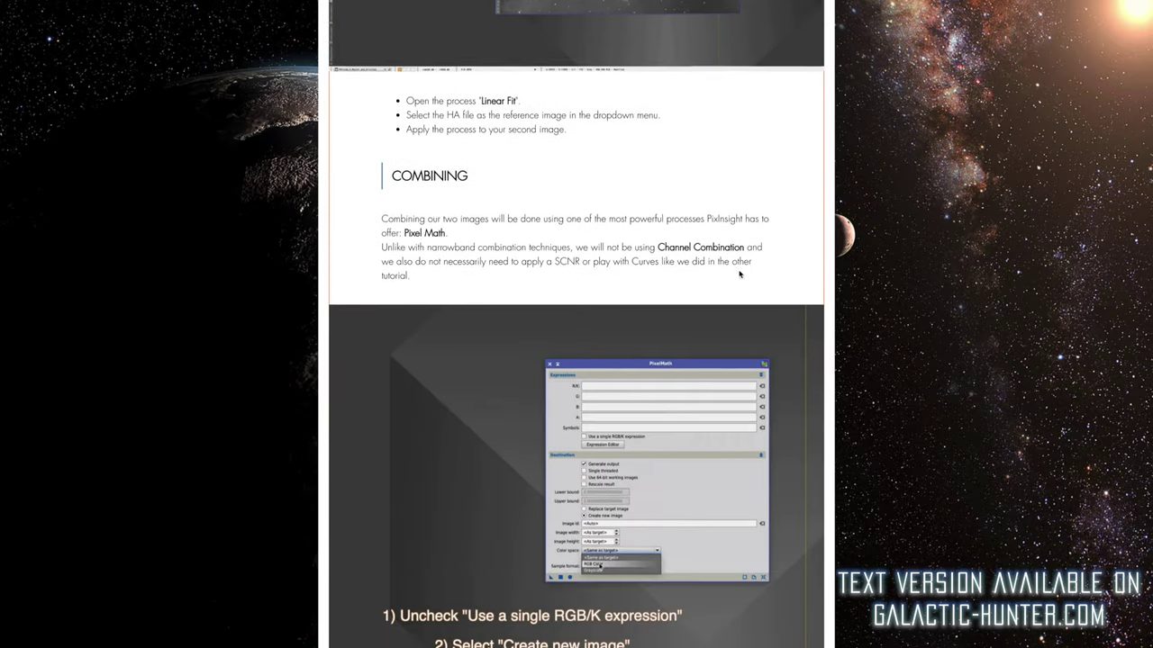
scroll(740, 276, "down", 8)
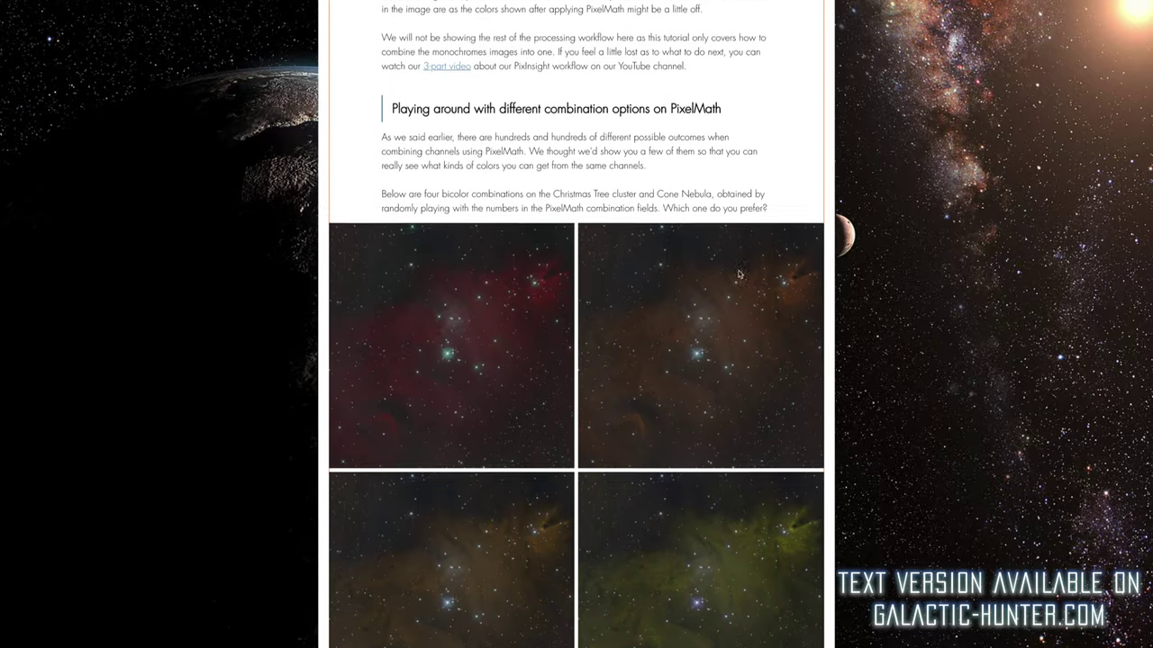
scroll(756, 280, "down", 3)
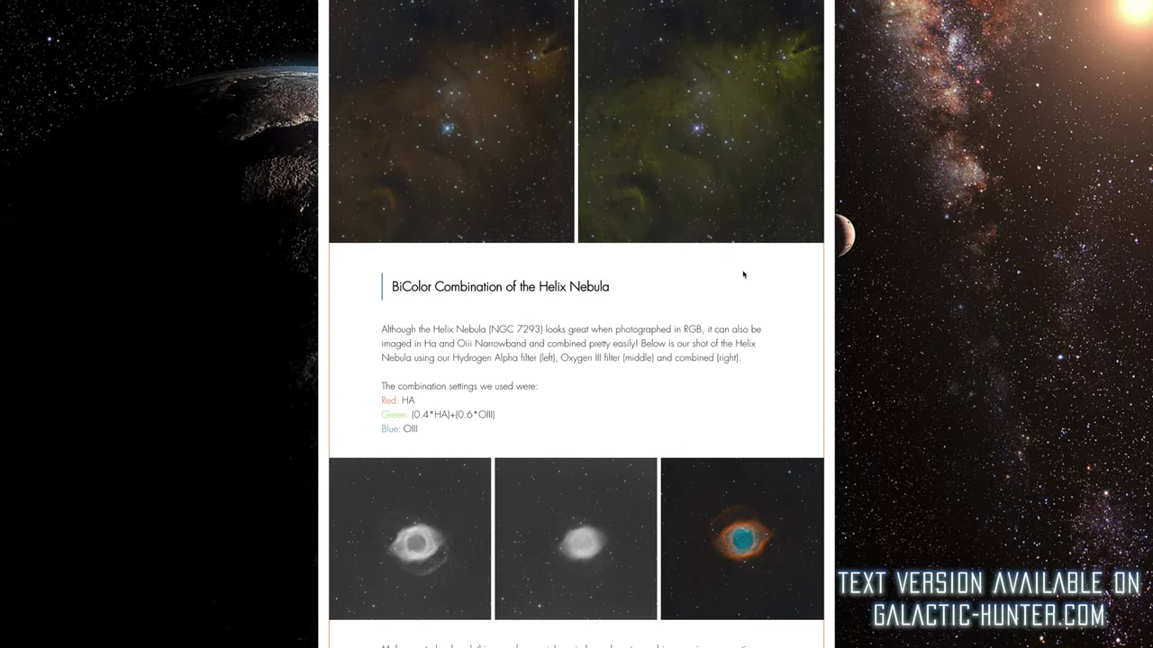